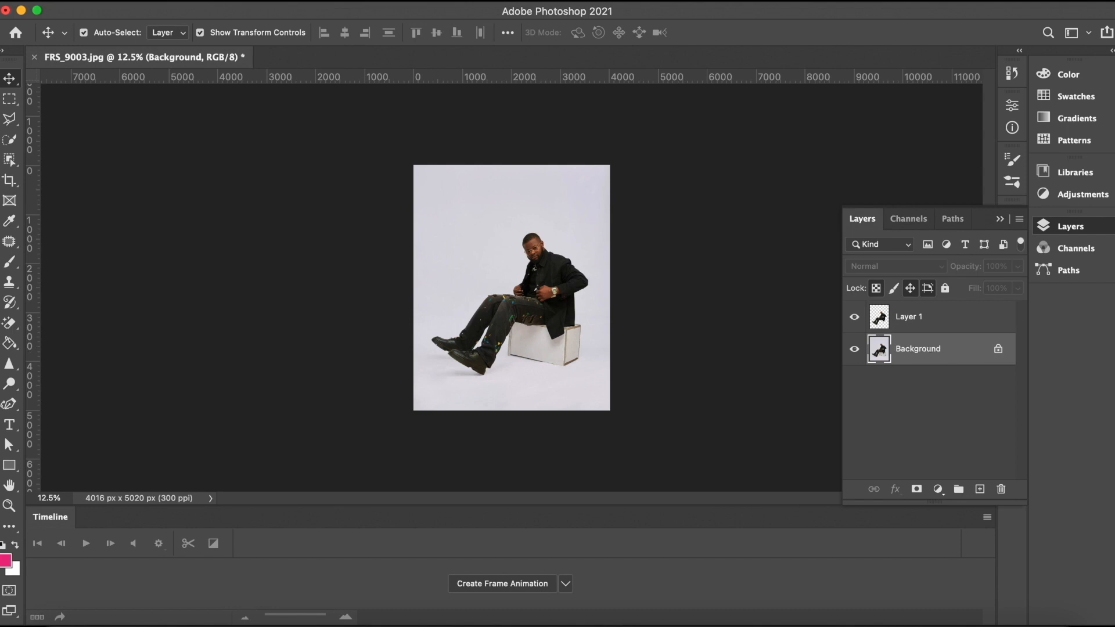
Step: Place the phone mockup PNG from the photo training folder into the document
click(58, 621)
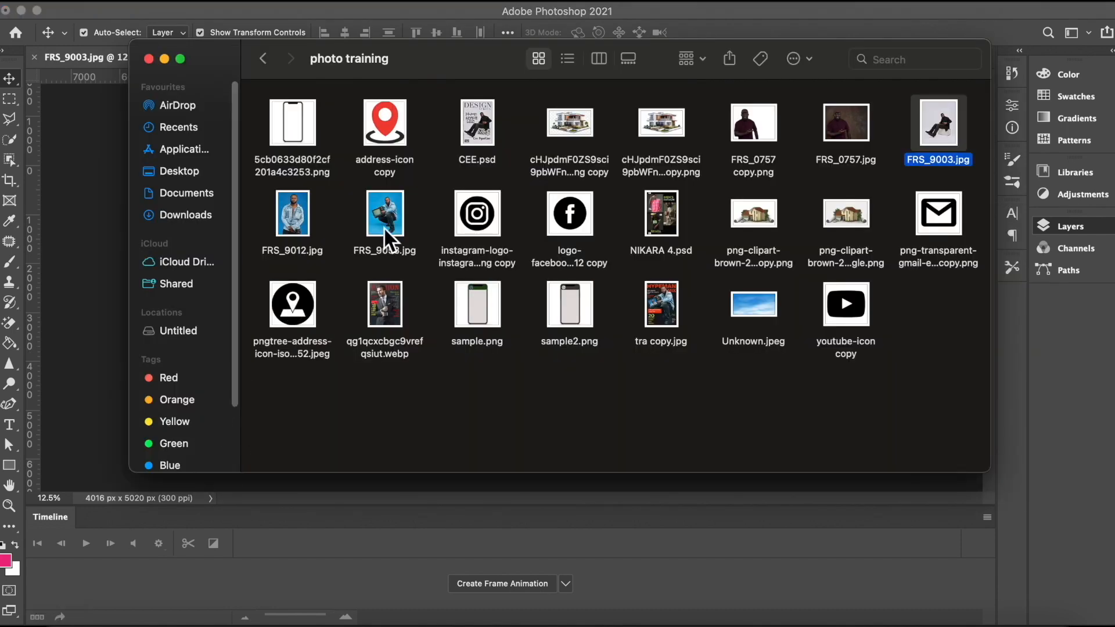
drag(294, 129, 82, 211)
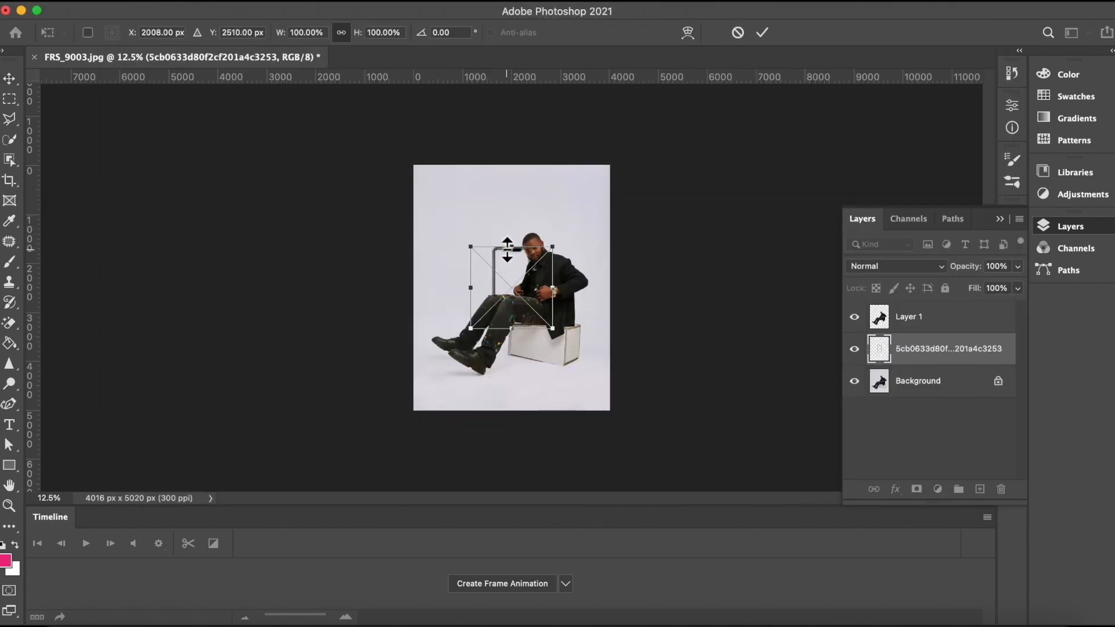
click(762, 32)
Step: Enlarge the phone mockup to about 160% and move it to the left side beside the man, then commit the transform
drag(484, 245, 446, 198)
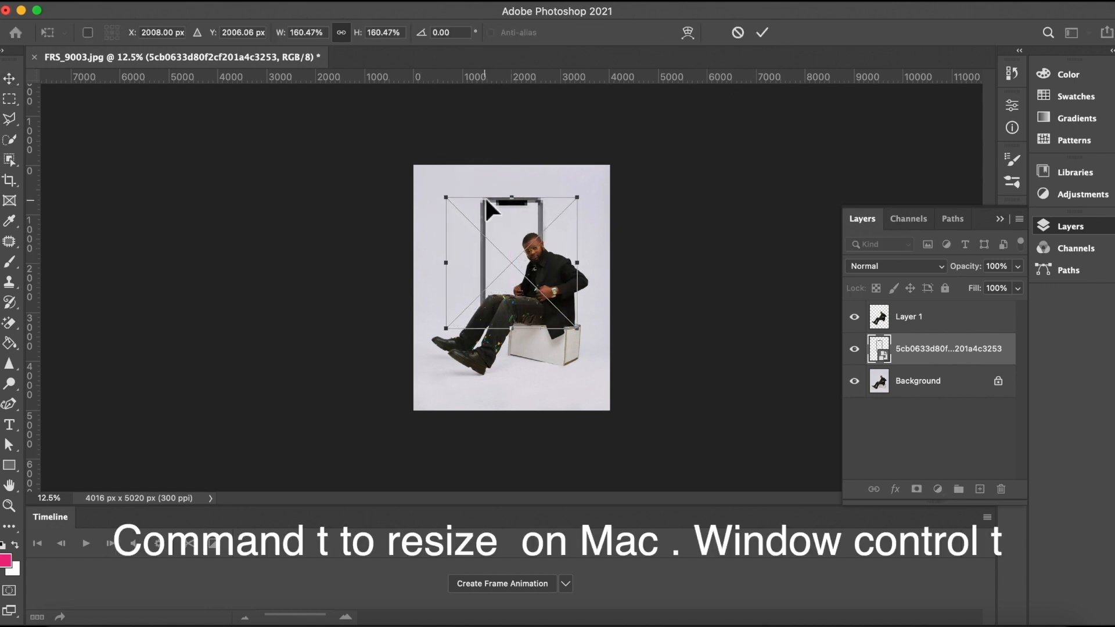
drag(517, 200, 468, 203)
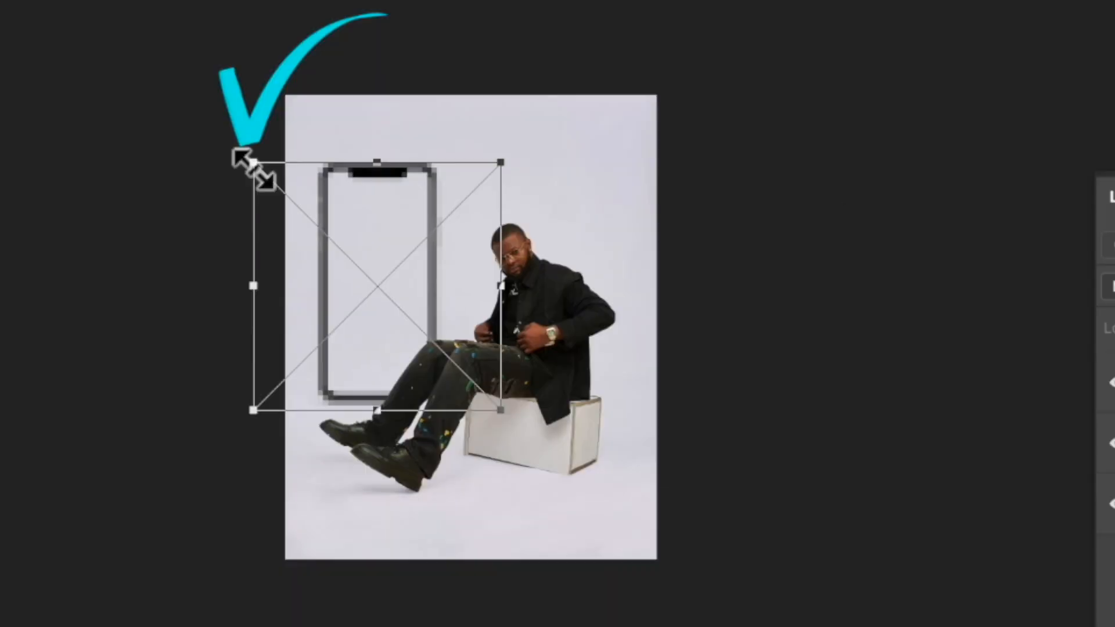
drag(396, 201, 386, 189)
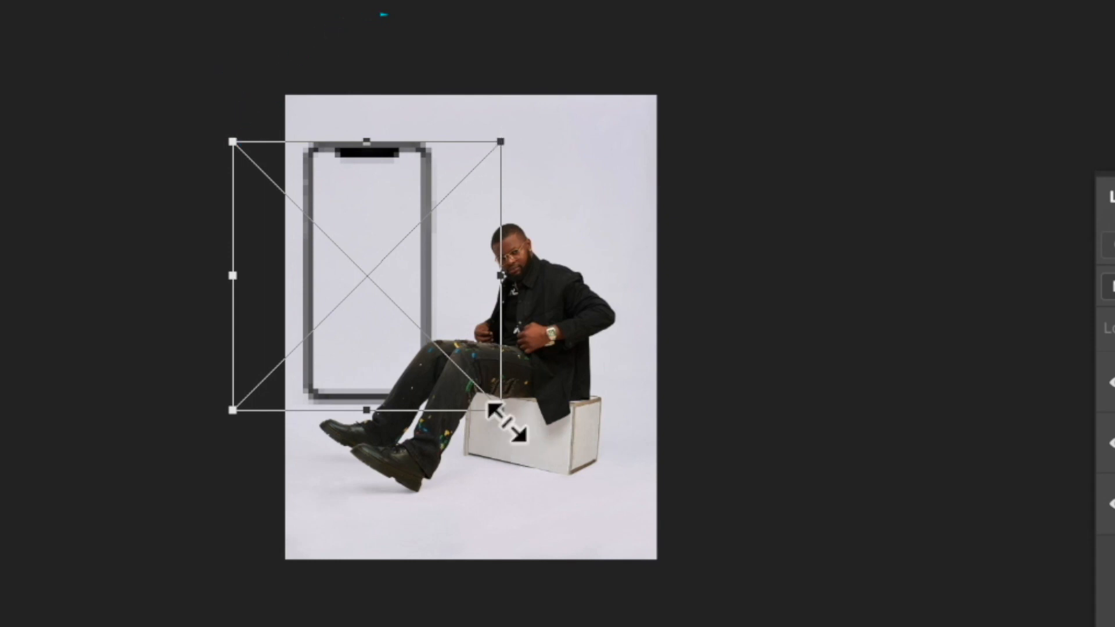
mouse_move(504, 421)
mouse_down()
mouse_move(525, 453)
mouse_move(509, 430)
mouse_up()
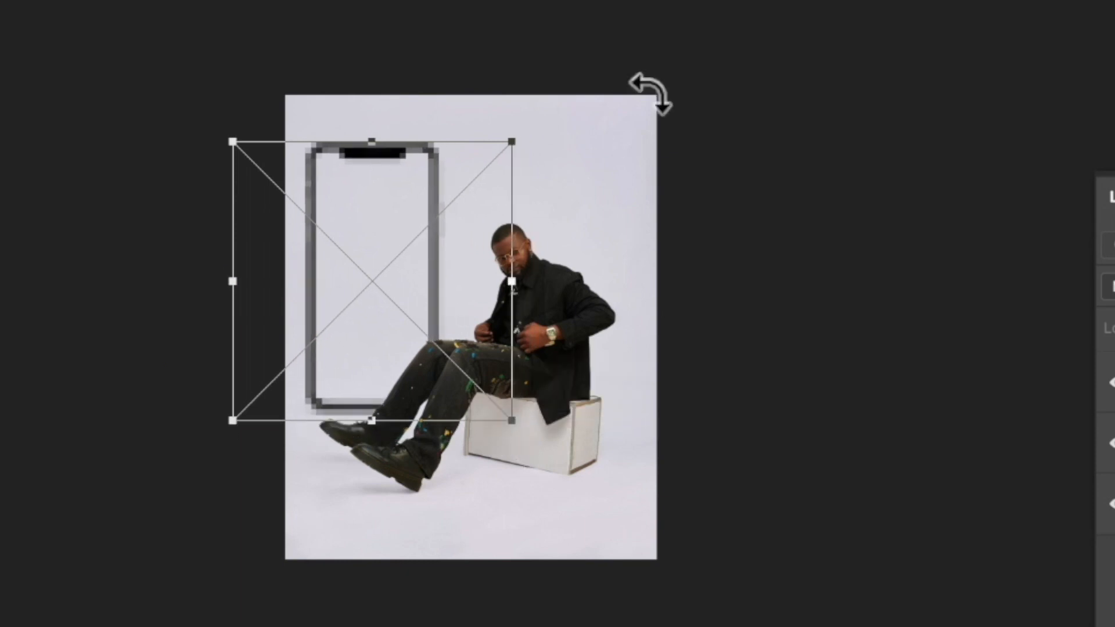
click(760, 32)
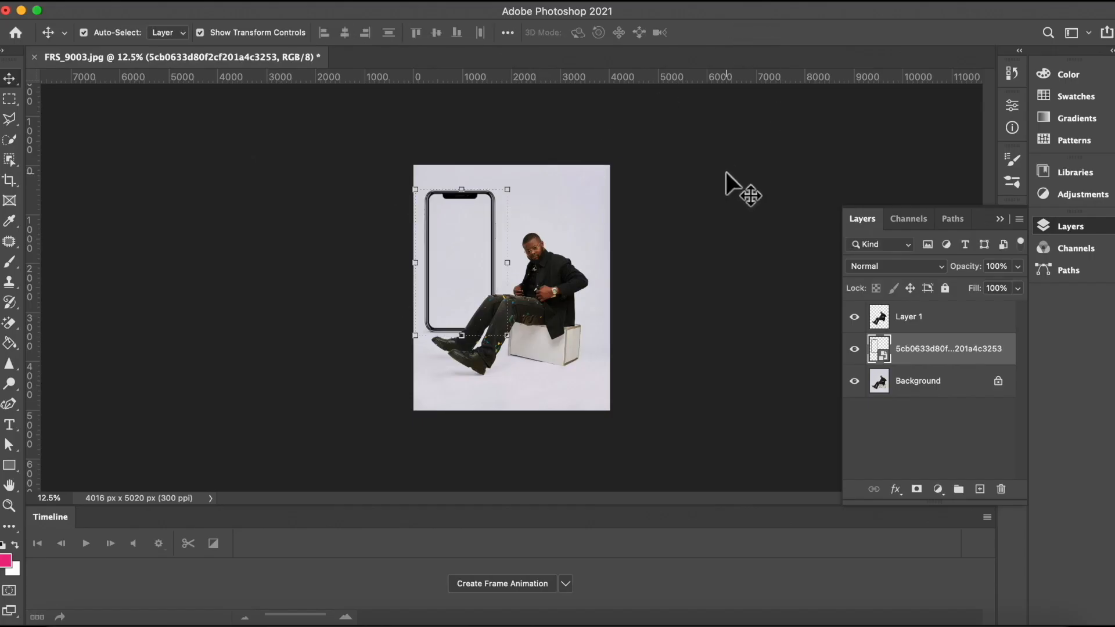
click(726, 172)
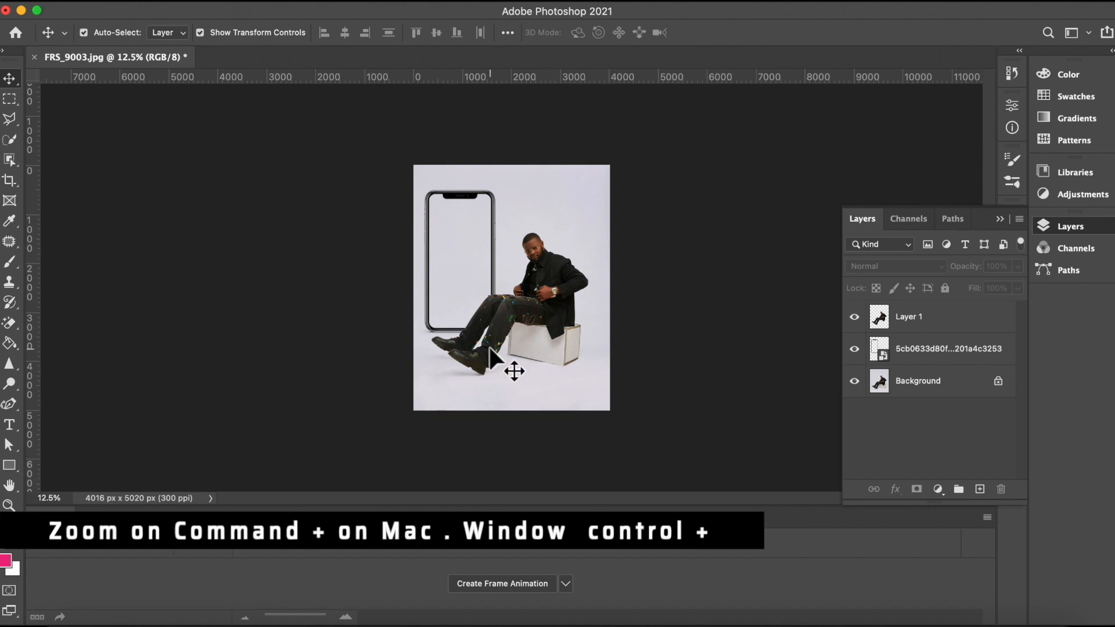
Step: Select Layer 1 and trim a small area near the man's legs with the Lasso tool
key(super+equal)
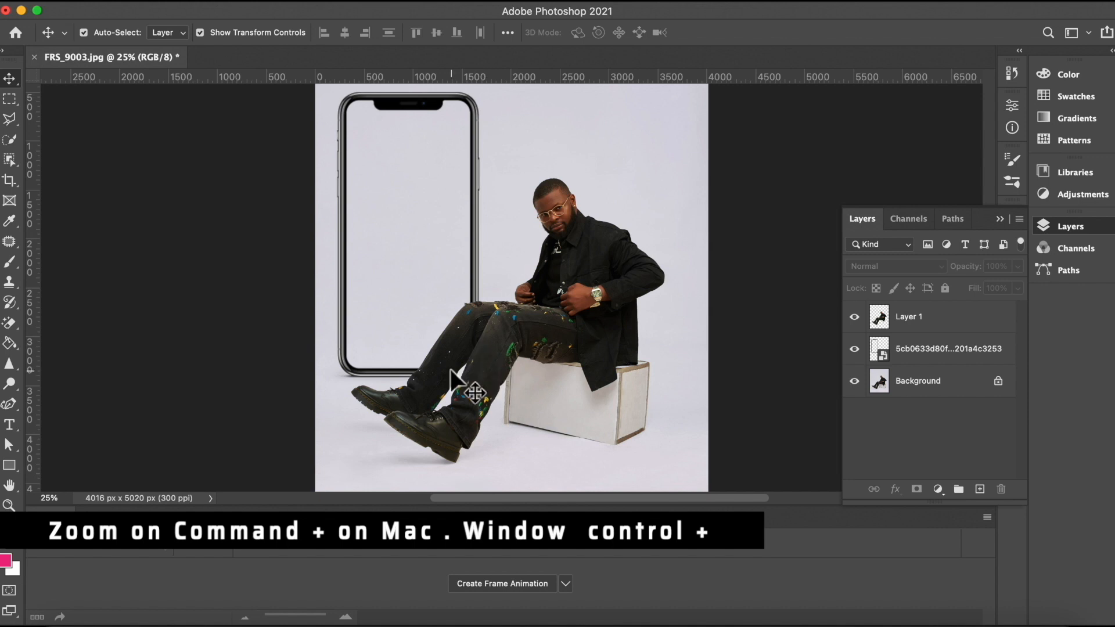
click(944, 318)
click(8, 120)
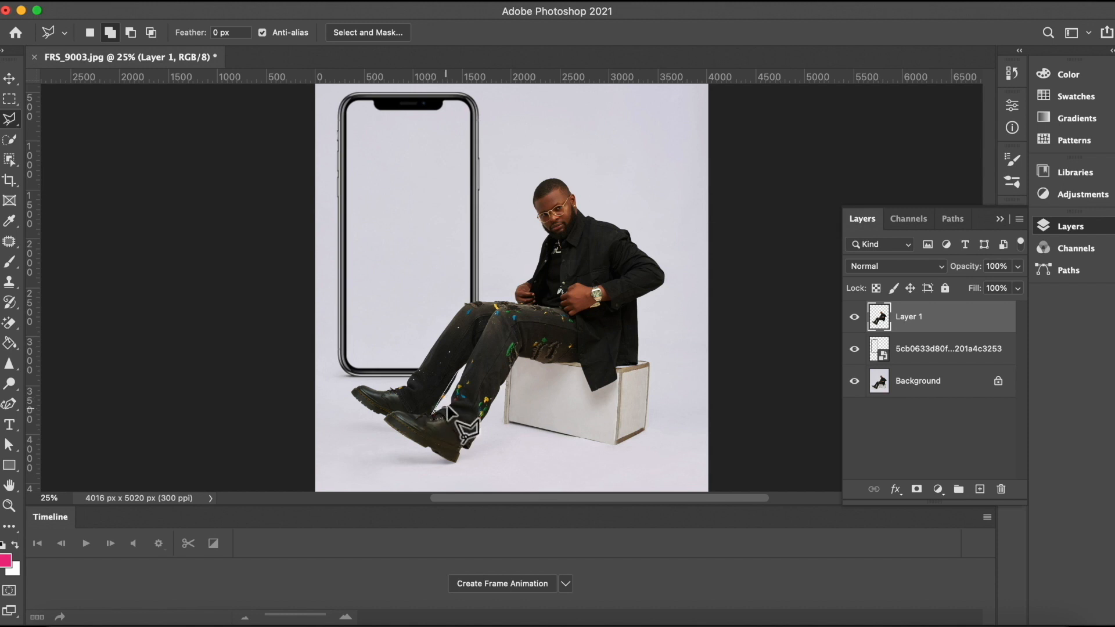
click(466, 371)
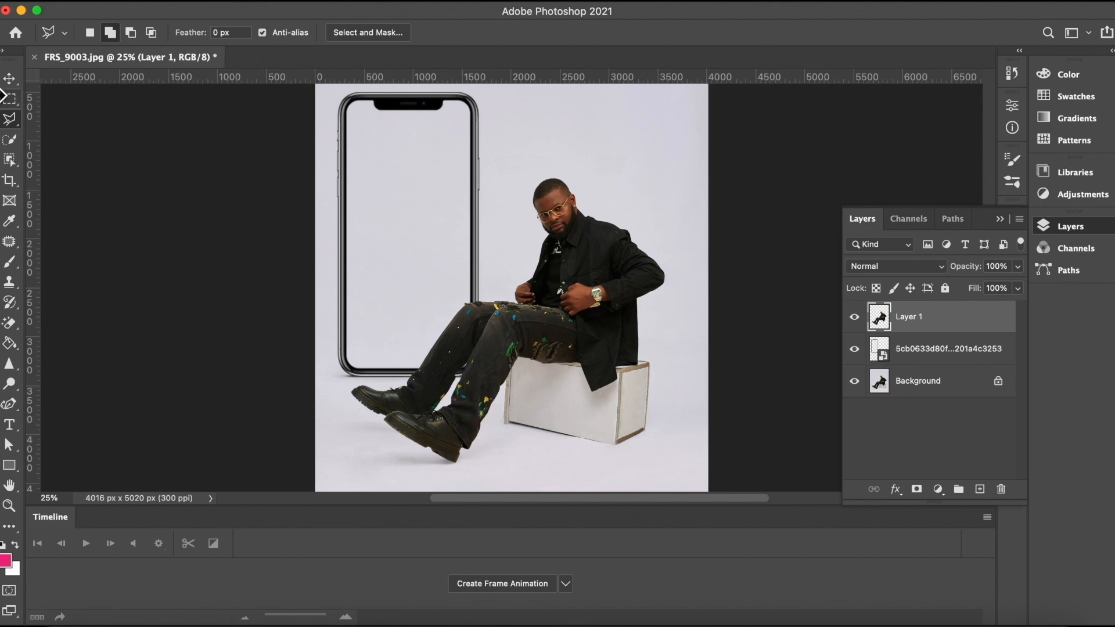
click(8, 79)
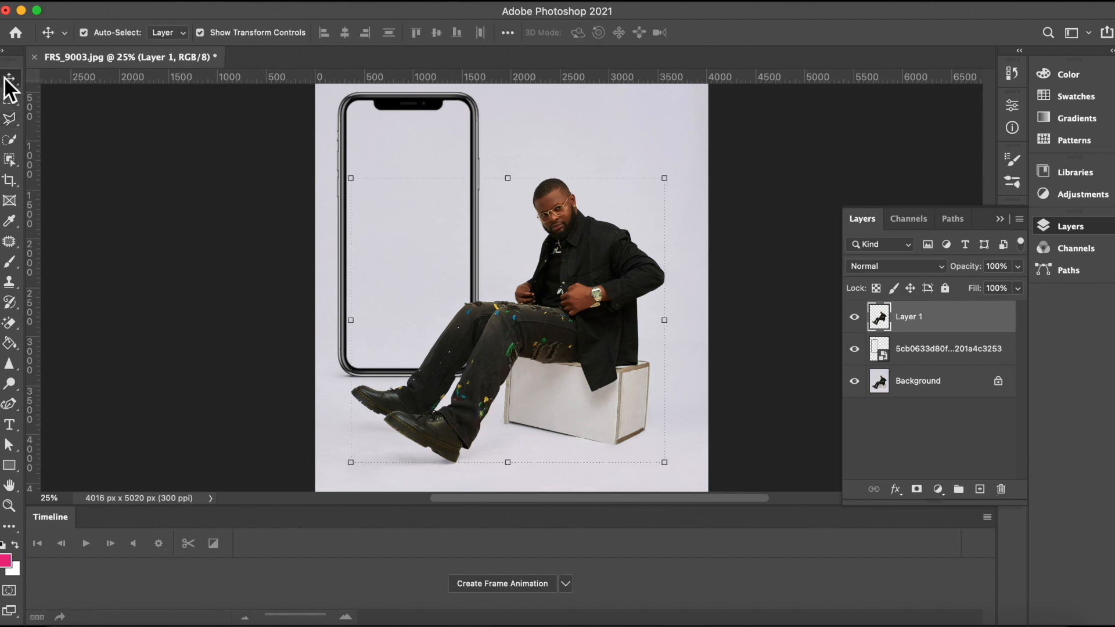
click(537, 120)
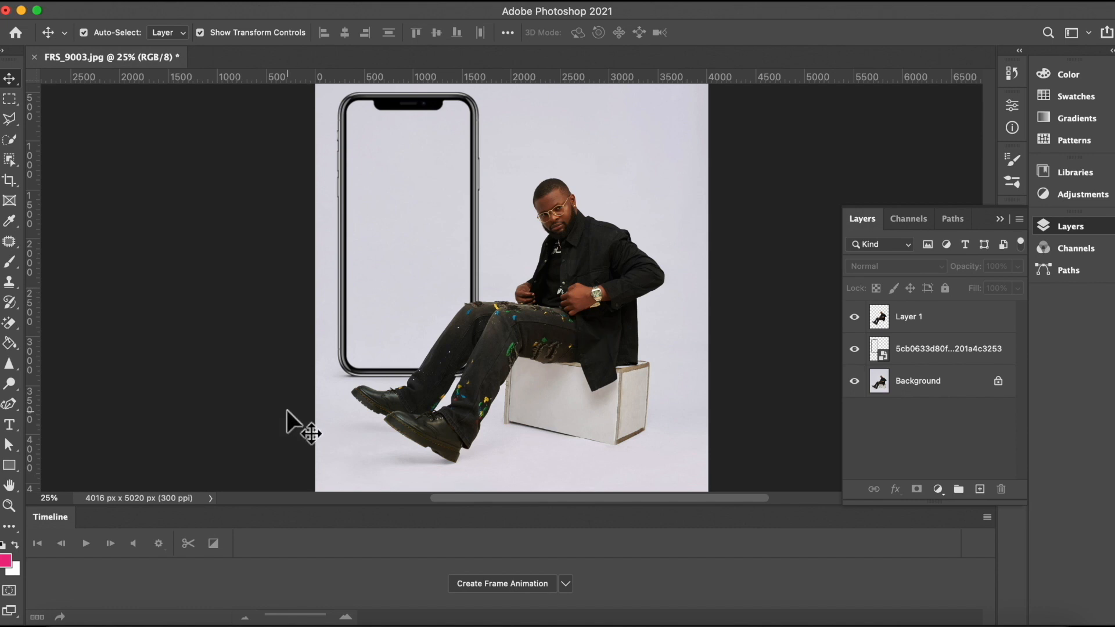
key(super+minus)
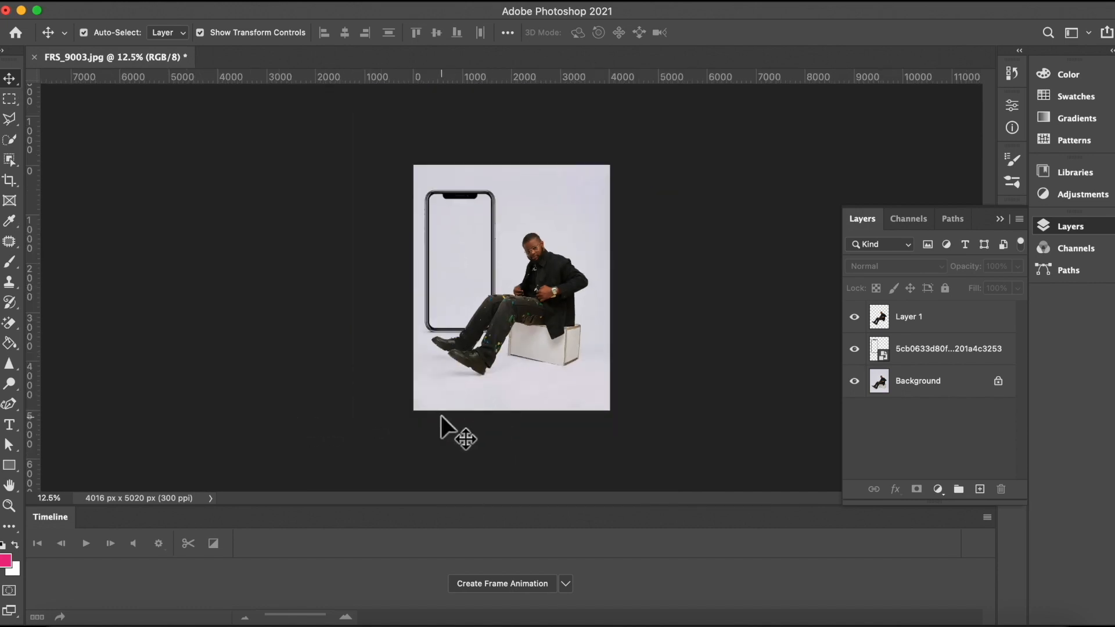
Step: Set the foreground color to white, fefefe
click(514, 316)
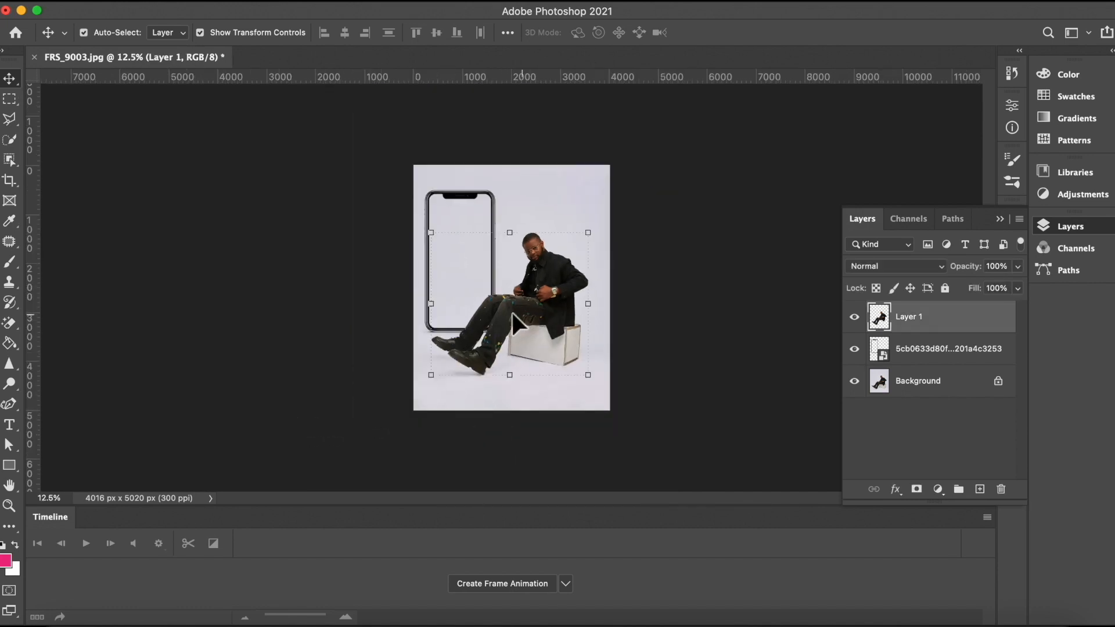
click(8, 558)
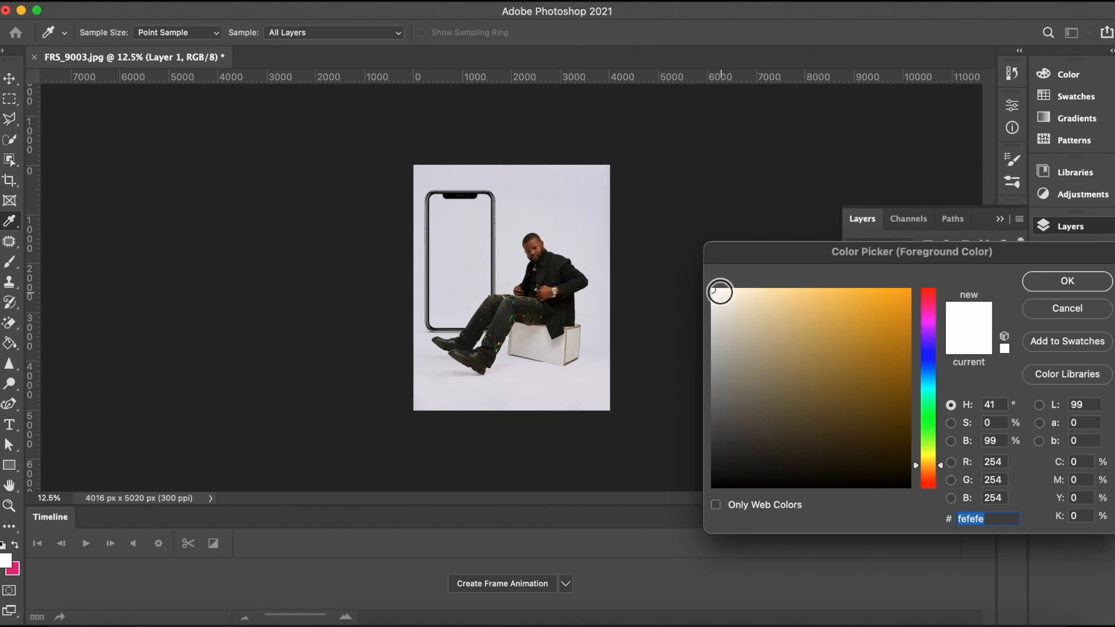
click(1067, 281)
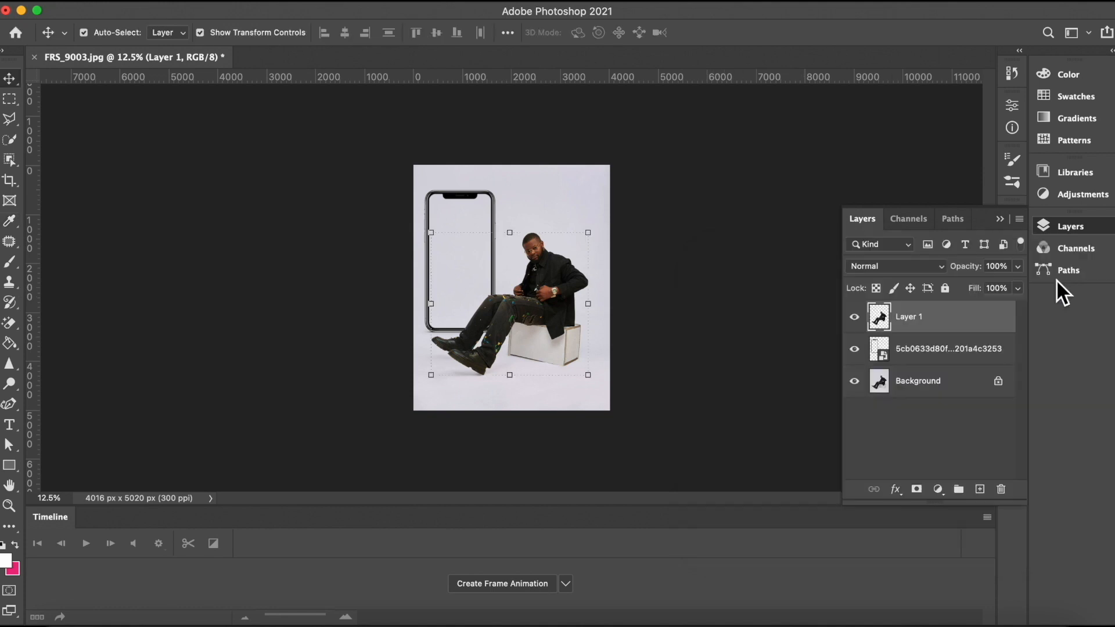
Step: Add a new layer above Background and draw a white-filled rectangle covering the whole canvas
click(936, 385)
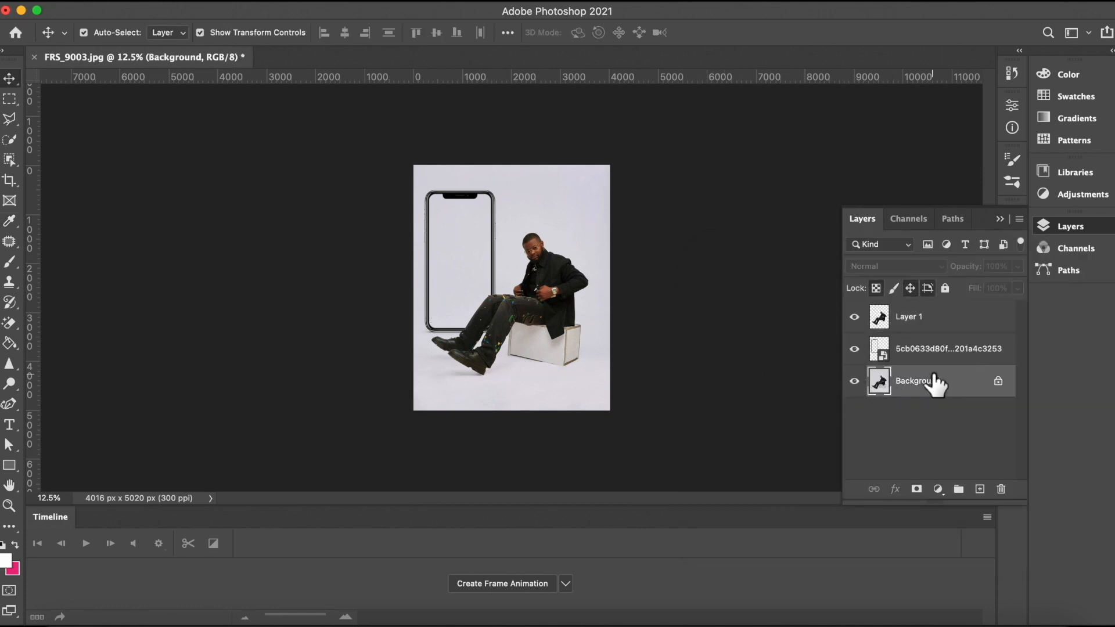
click(979, 490)
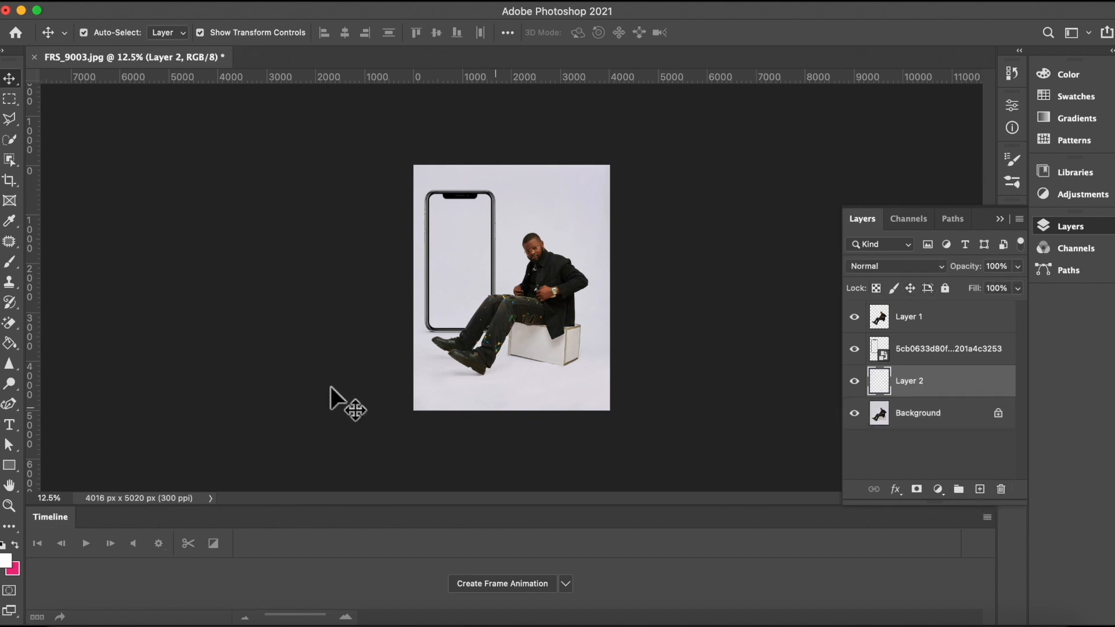
click(9, 465)
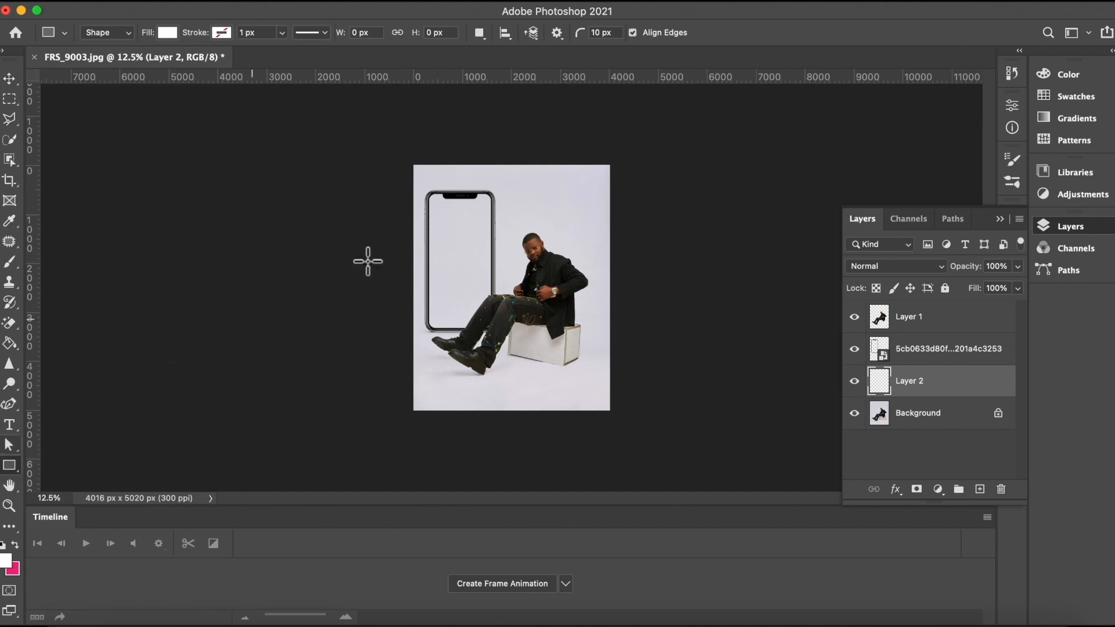
drag(386, 135, 665, 422)
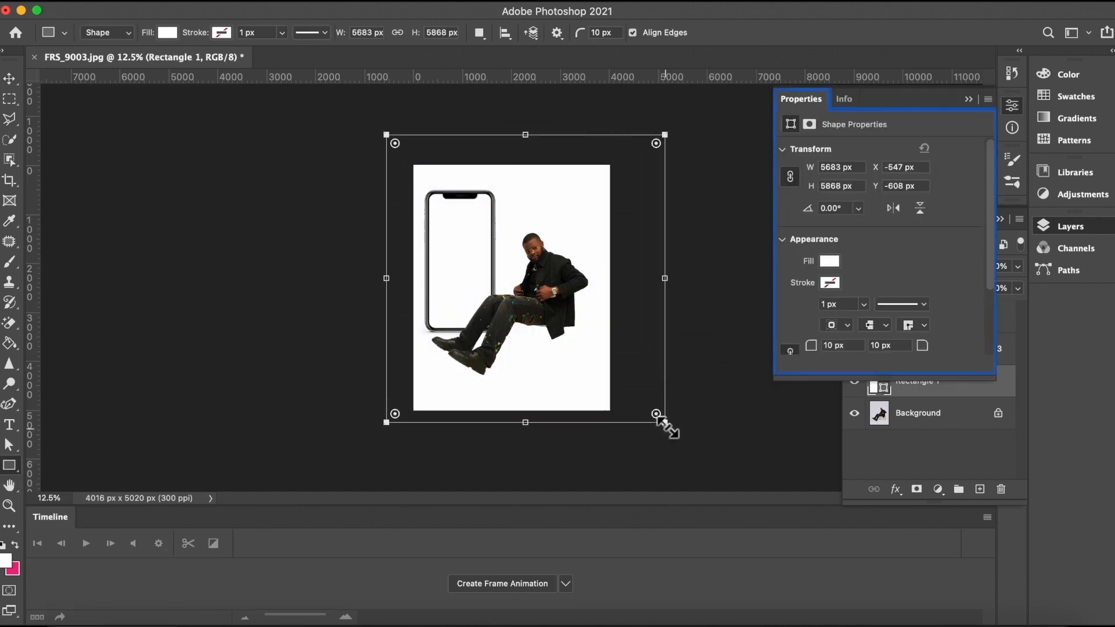
click(9, 80)
click(645, 378)
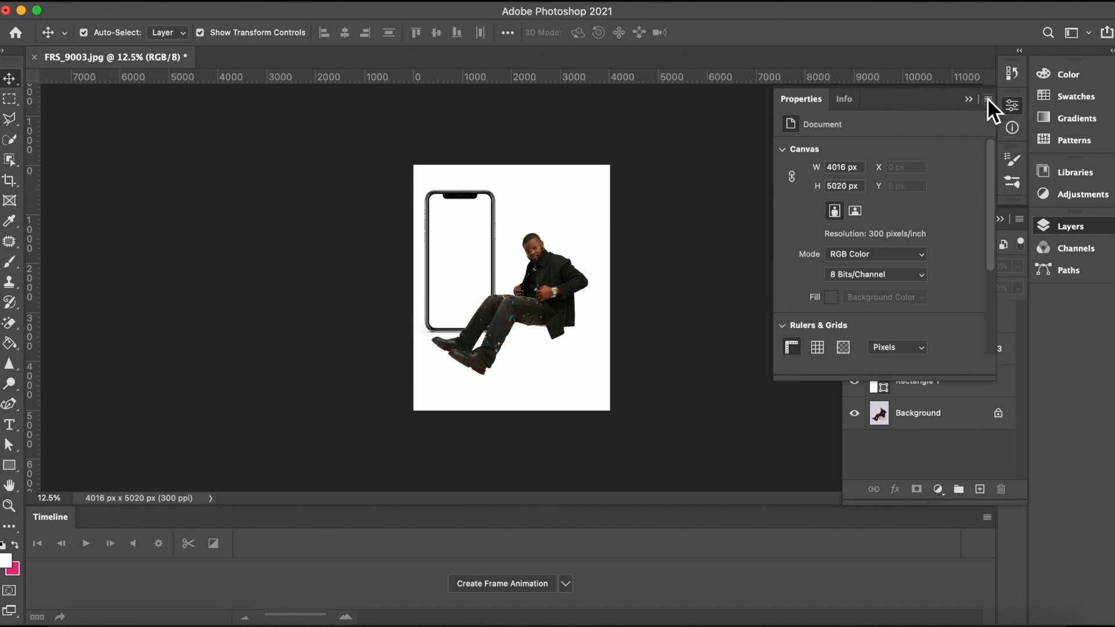
click(970, 98)
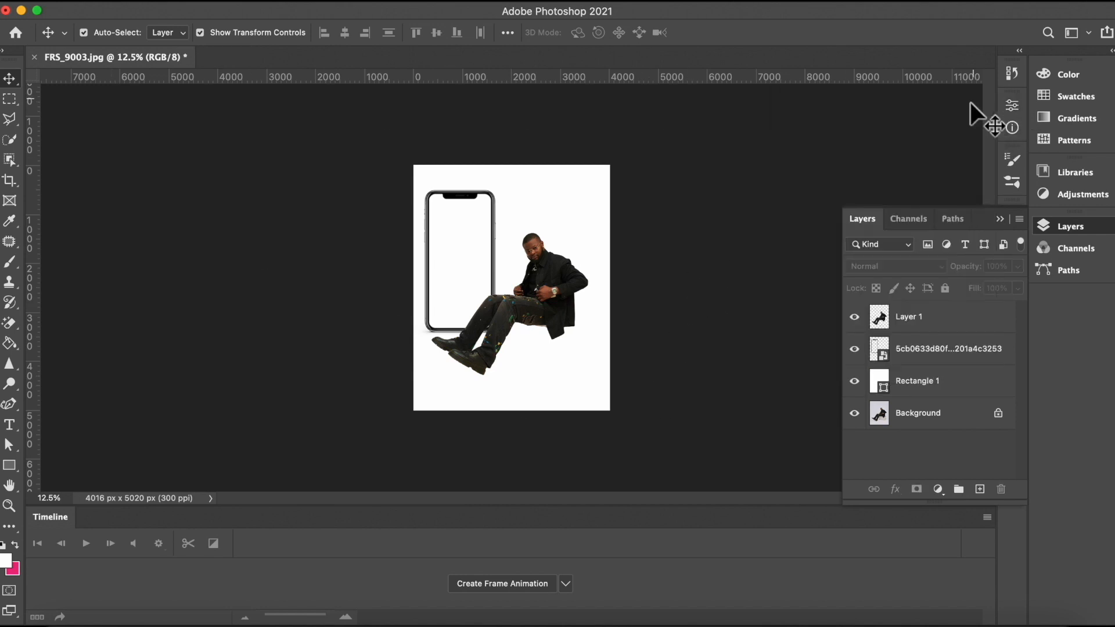
Step: Rename the rectangle layer as background
click(949, 384)
double_click(949, 384)
click(1038, 310)
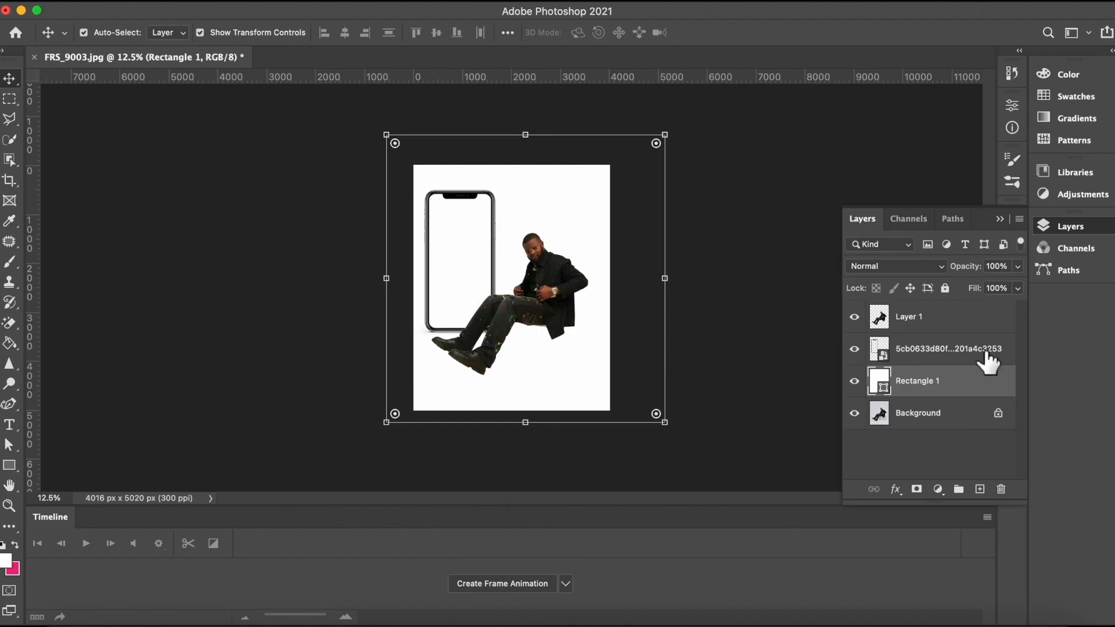
double_click(918, 381)
key(BackSpace)
text(background)
key(Return)
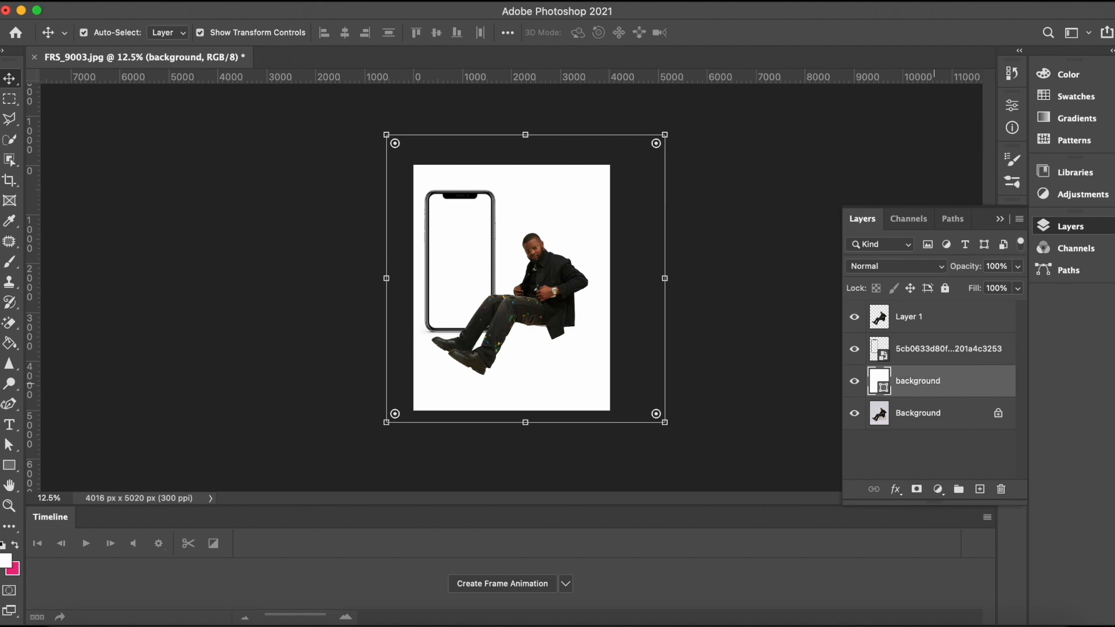
Step: Rename Layer 1, the man cutout, as image
click(906, 319)
double_click(906, 317)
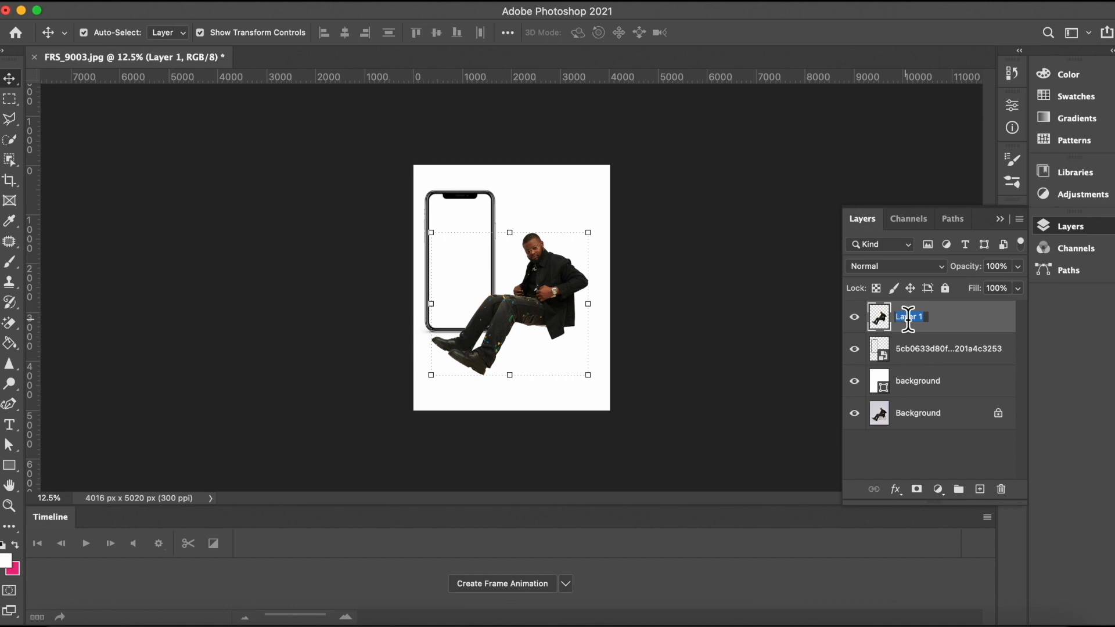
key(BackSpace)
Step: Rename the phone mockup layer as phone
click(931, 350)
double_click(930, 349)
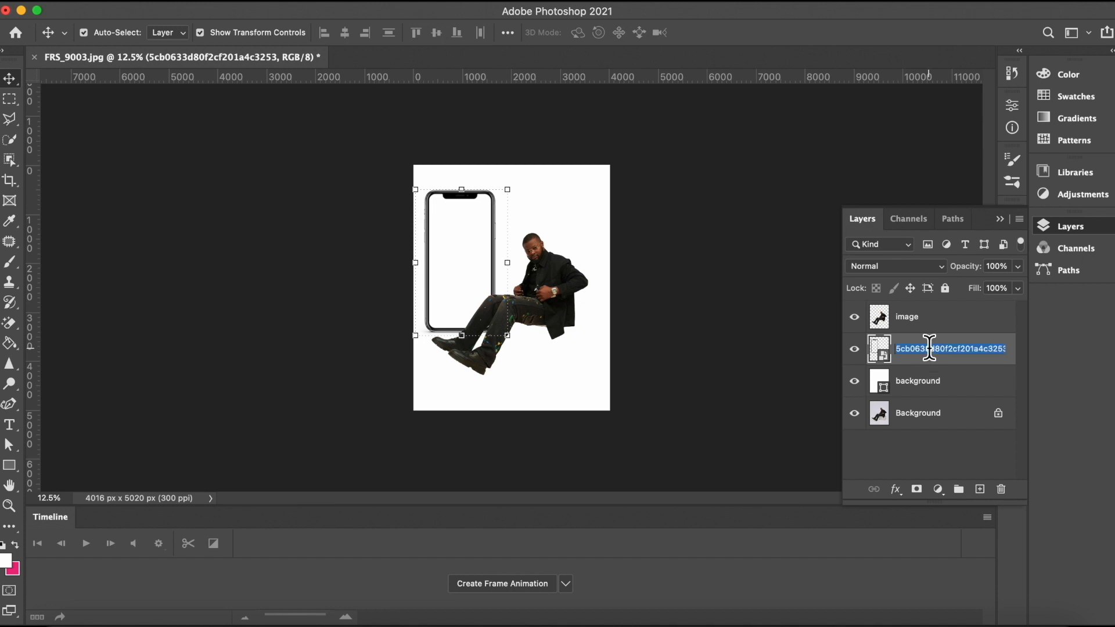
key(BackSpace)
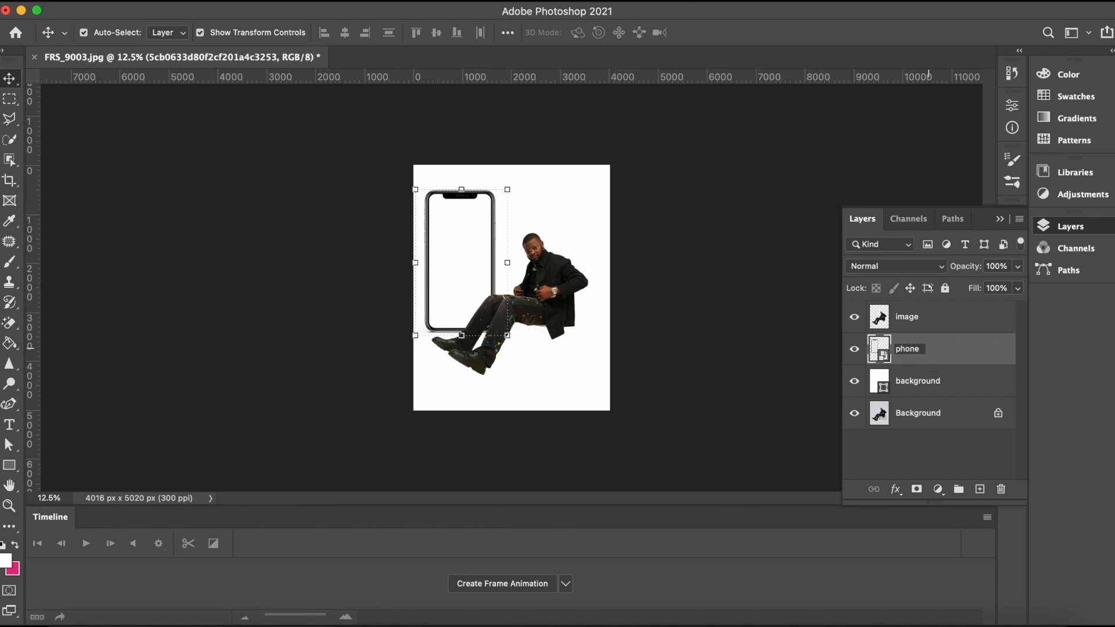
key(Return)
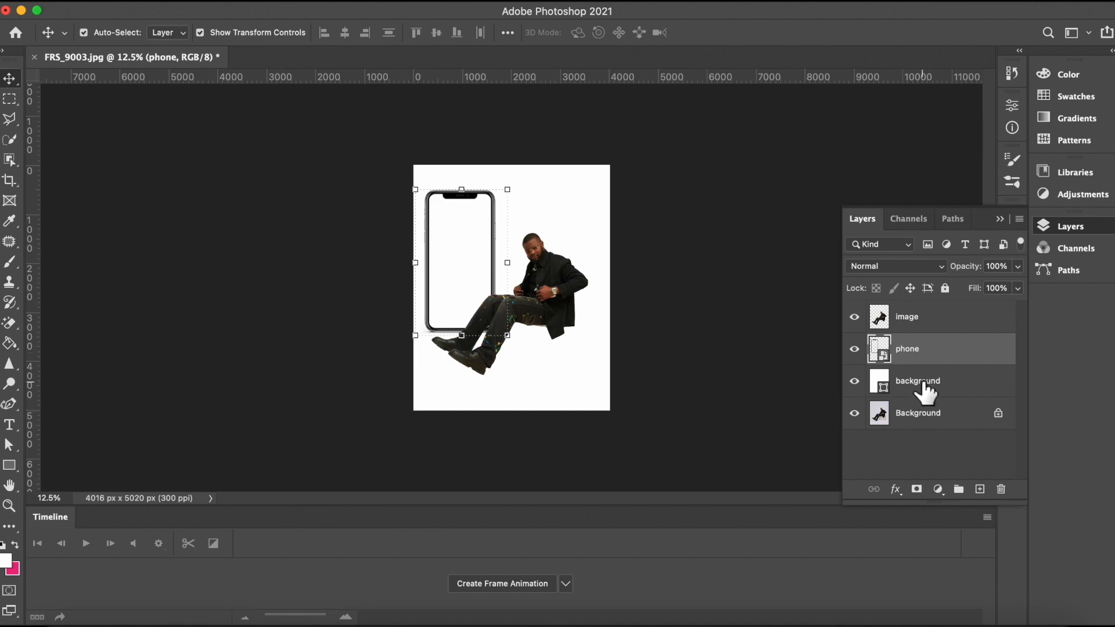
Step: Hide the original Background layer and select the white background layer
click(854, 412)
click(944, 382)
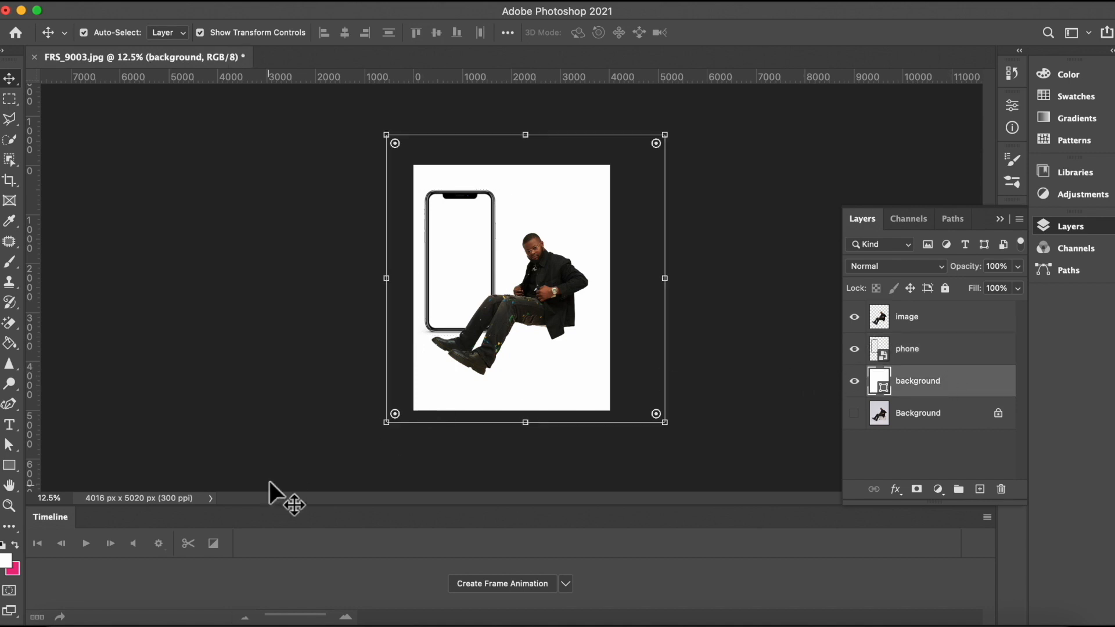
Step: Place the brown two-storey house clipart PNG and move it under the man, then commit
click(58, 618)
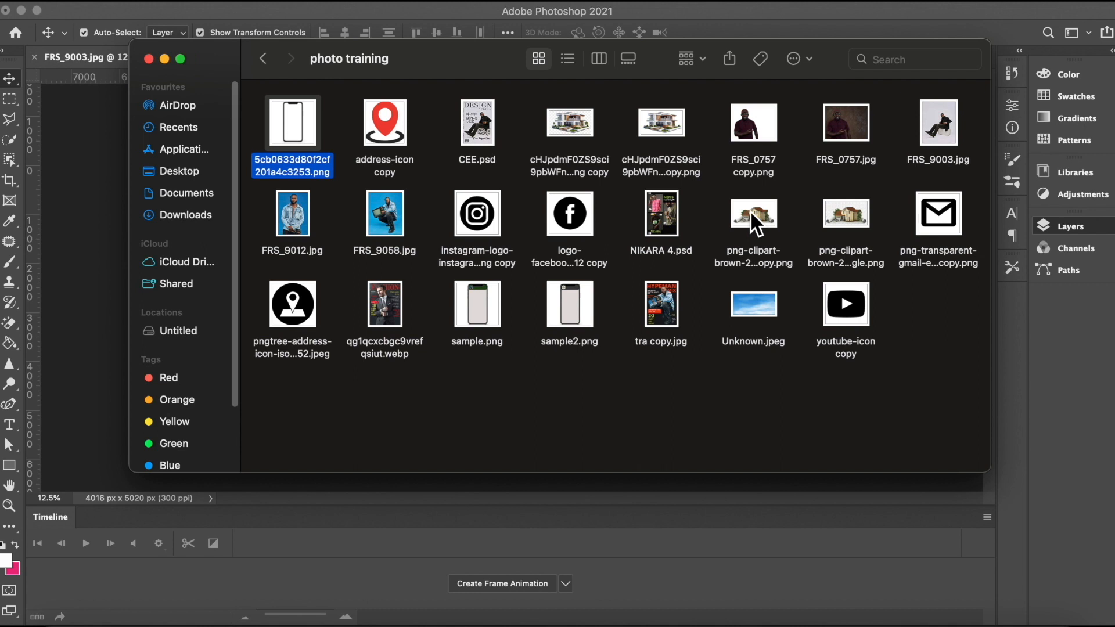
drag(750, 210, 472, 350)
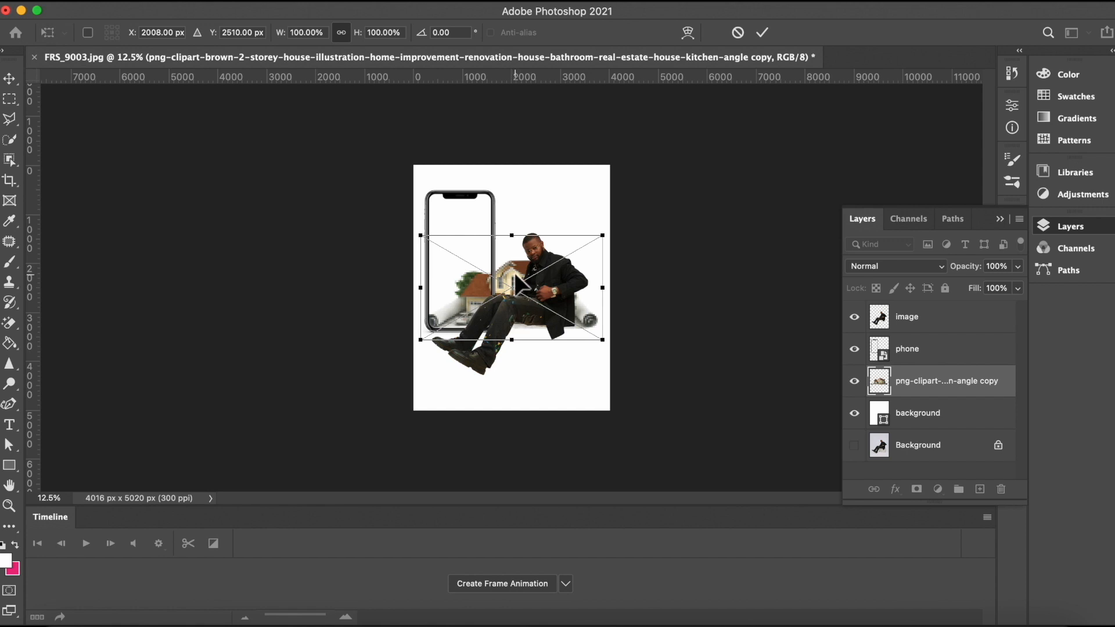
drag(515, 276, 546, 320)
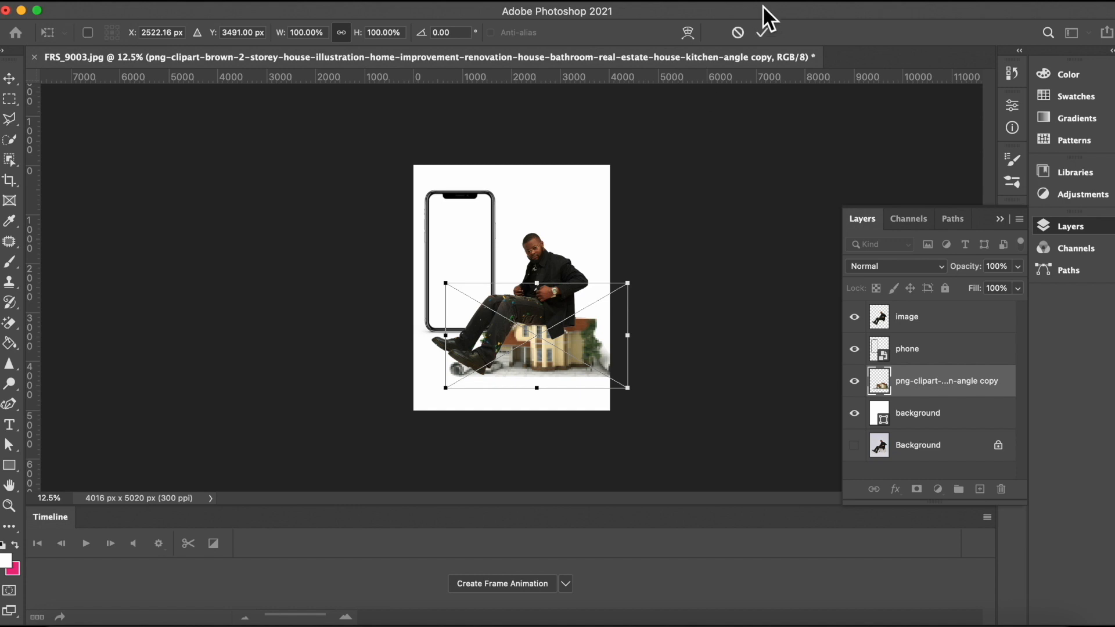
click(762, 33)
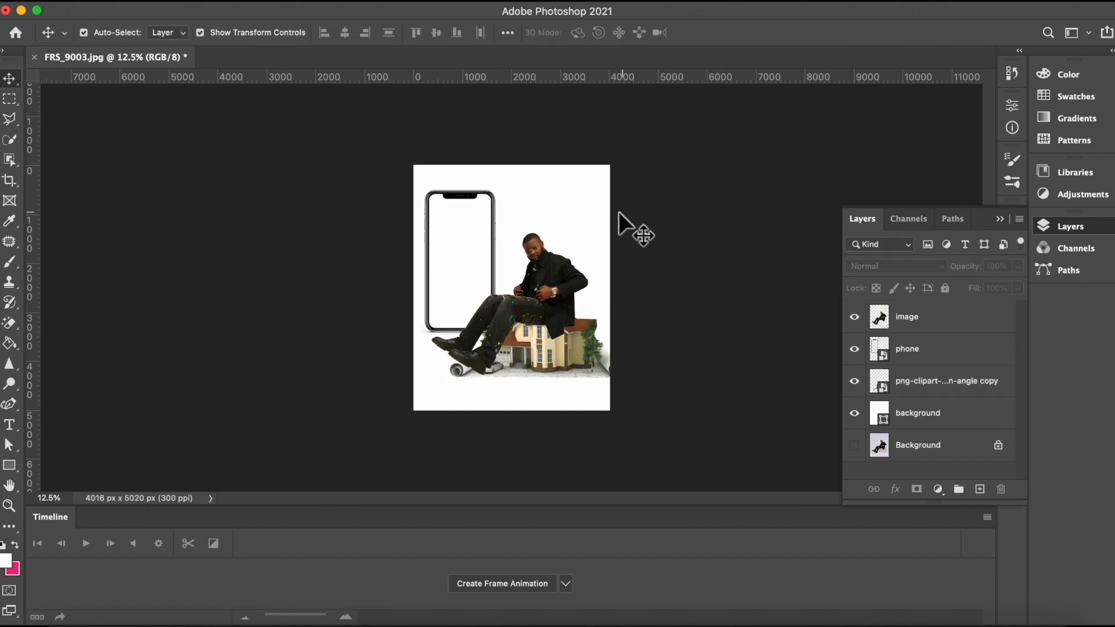
Step: Reposition and enlarge the house so it spans the bottom of the canvas
drag(534, 336, 547, 363)
click(658, 281)
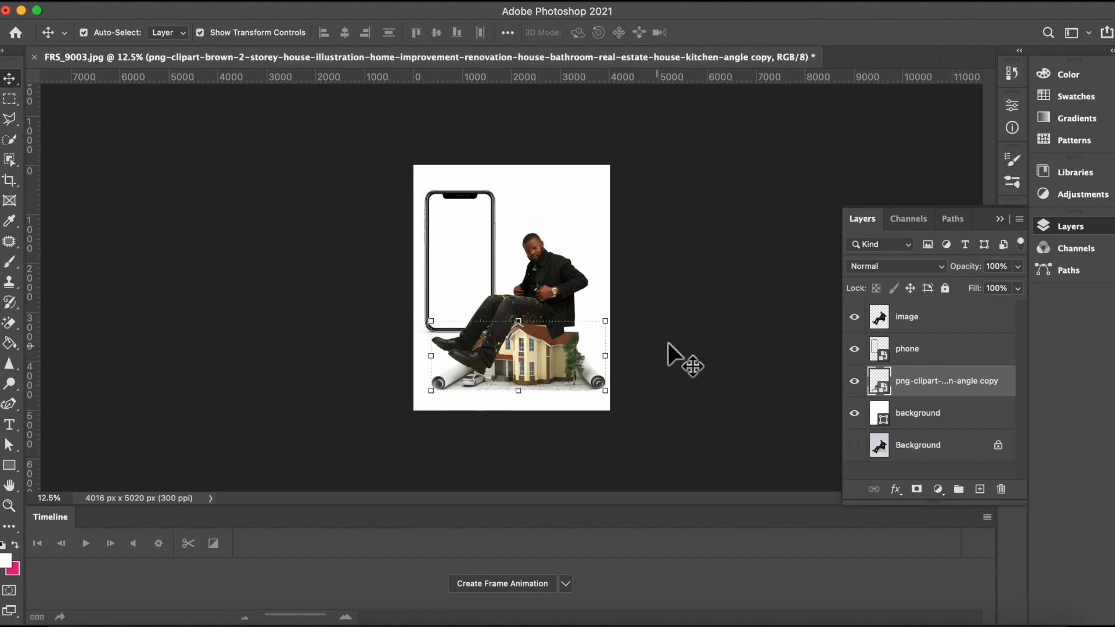
click(635, 328)
Step: Scale the man cutout down proportionally to about 79% and reposition him sitting on the house roof
click(552, 291)
key(super+t)
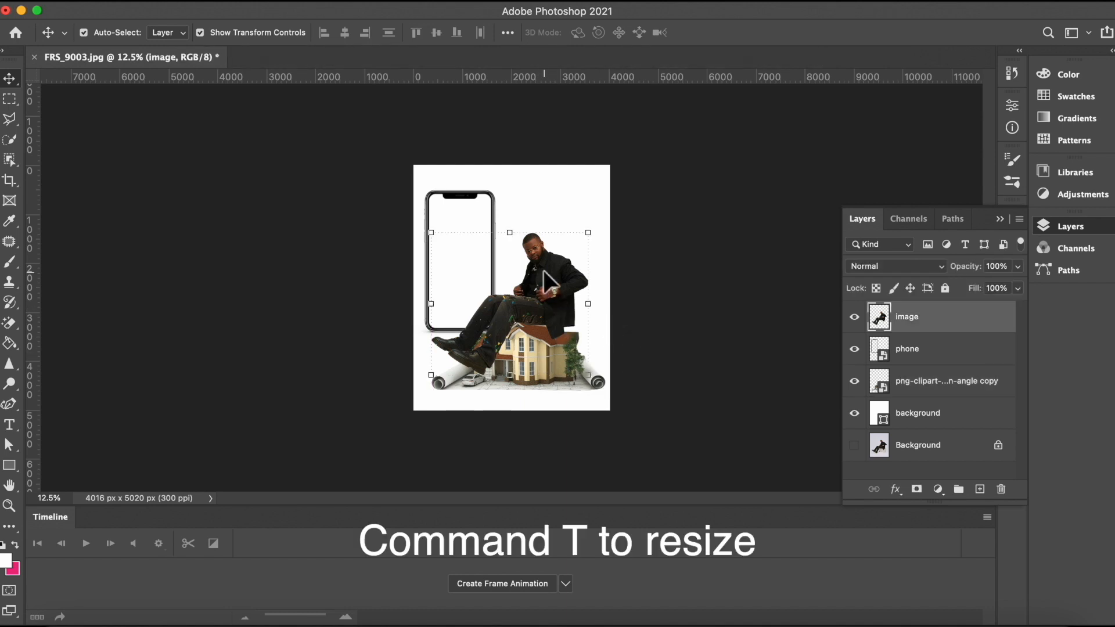
drag(587, 232, 583, 241)
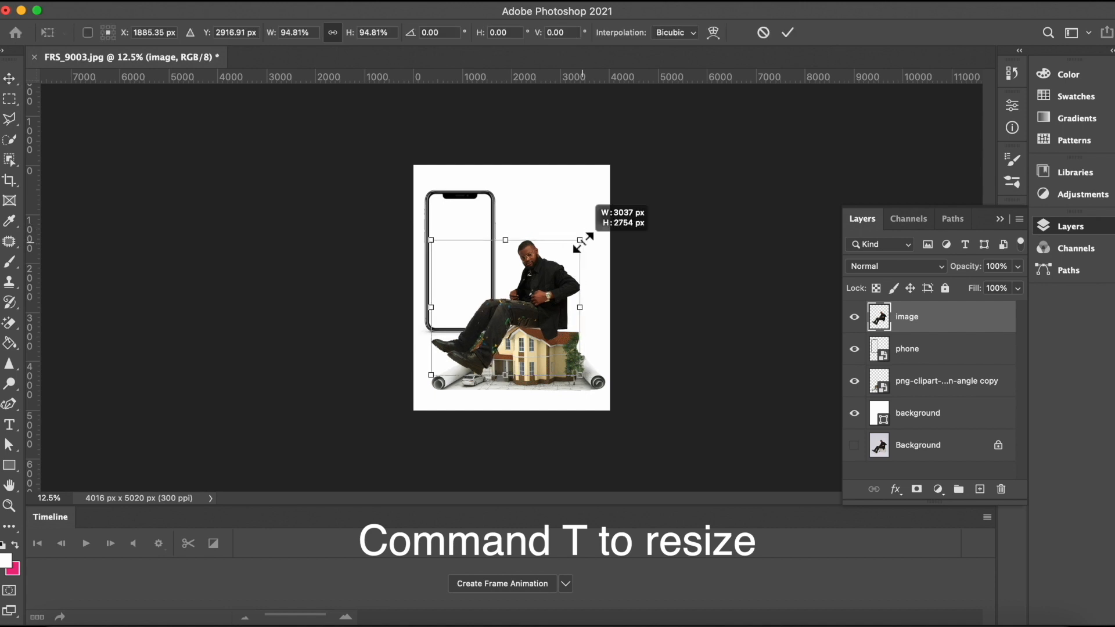
drag(583, 241, 580, 243)
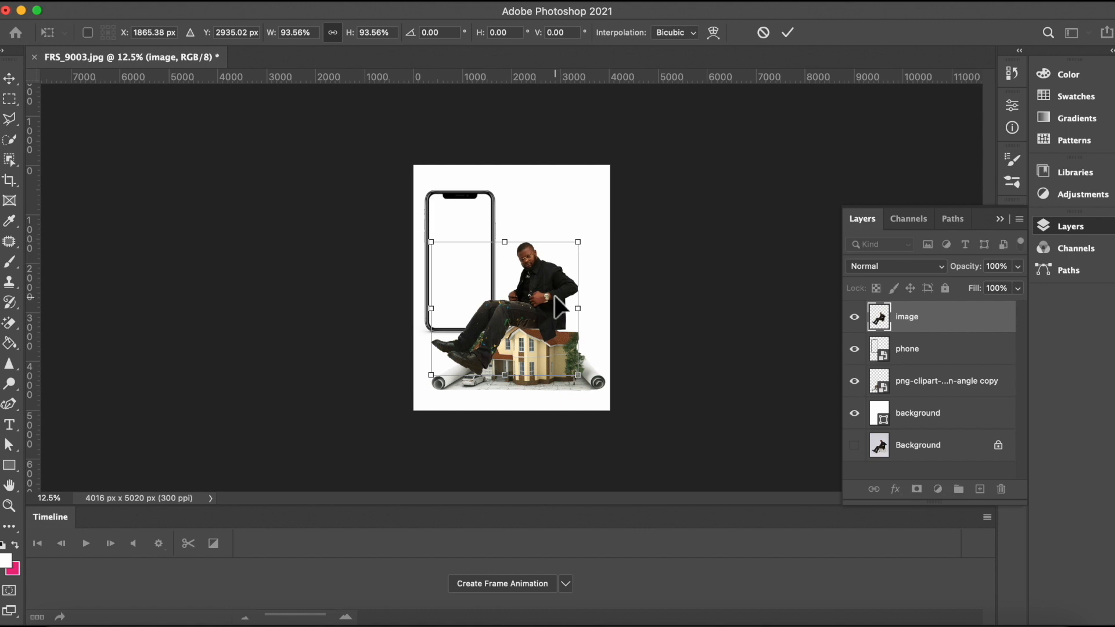
drag(554, 296, 548, 292)
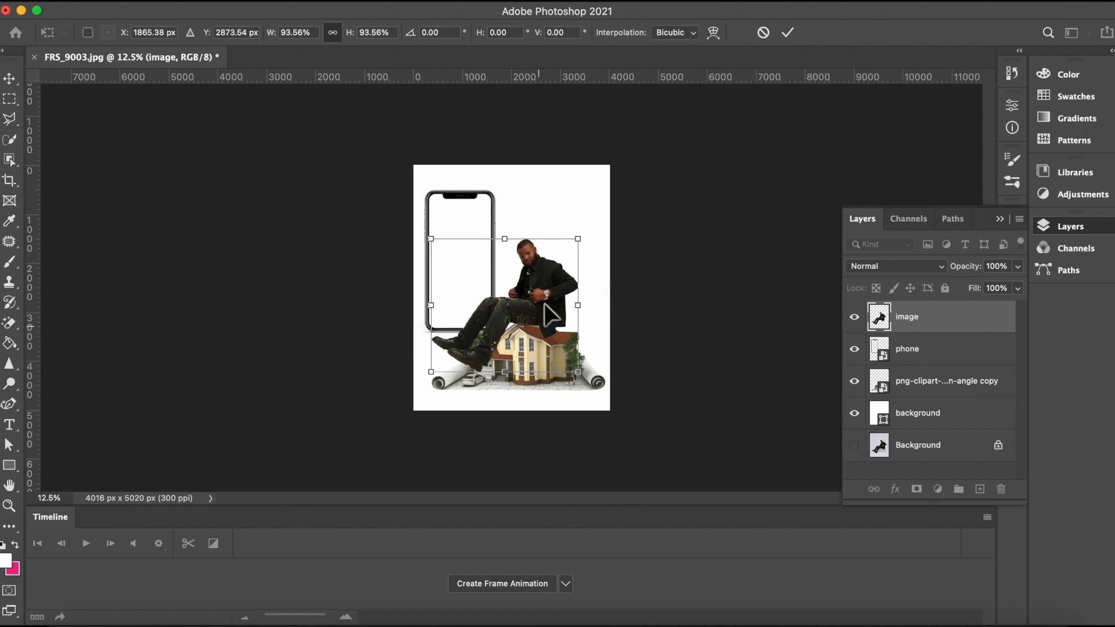
drag(545, 295, 547, 299)
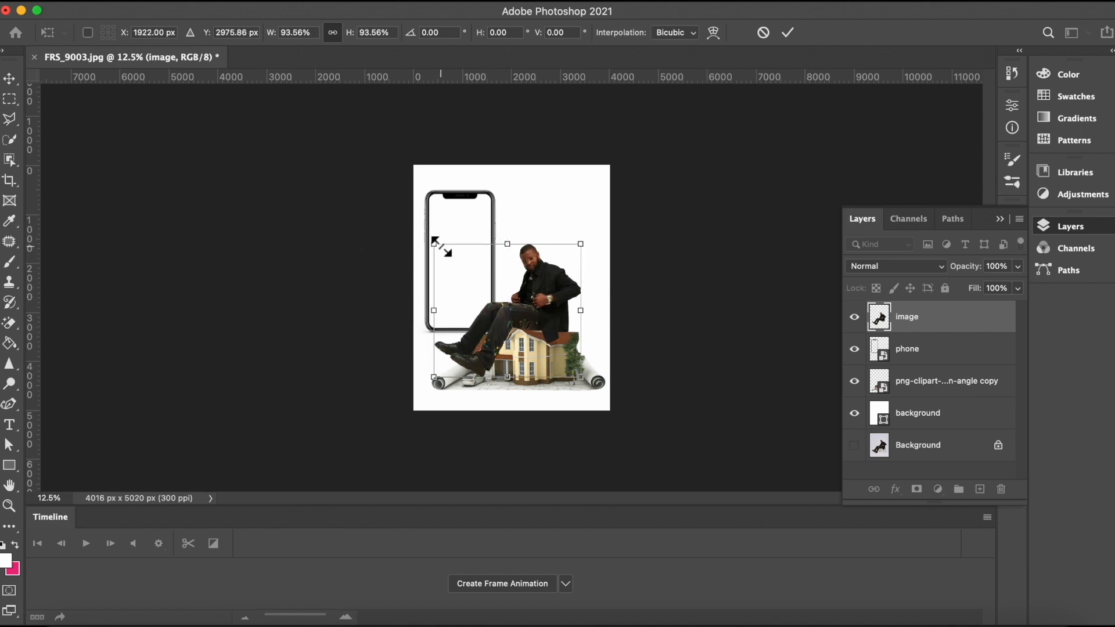
drag(435, 245, 442, 251)
mouse_move(555, 318)
mouse_down()
mouse_move(569, 310)
mouse_move(559, 311)
mouse_up()
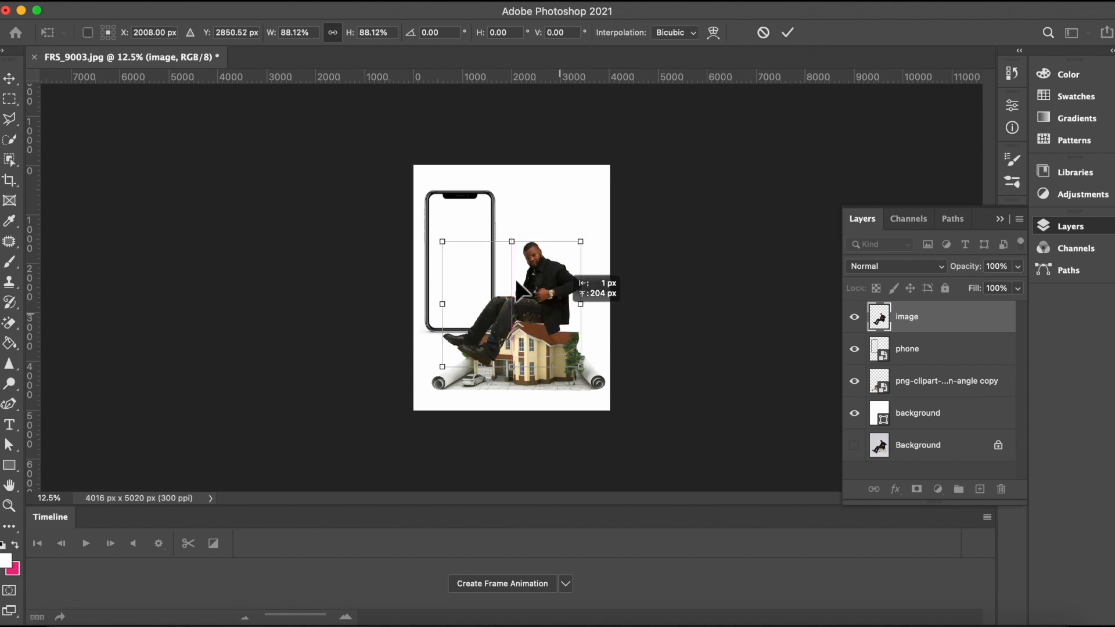
drag(447, 242, 456, 254)
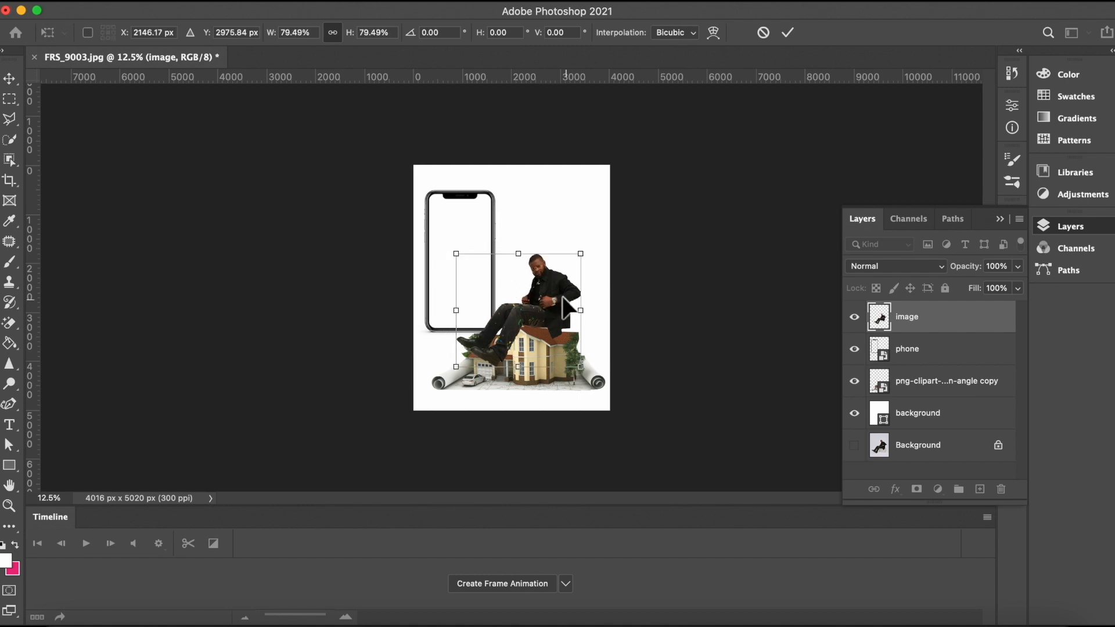
drag(556, 295, 553, 294)
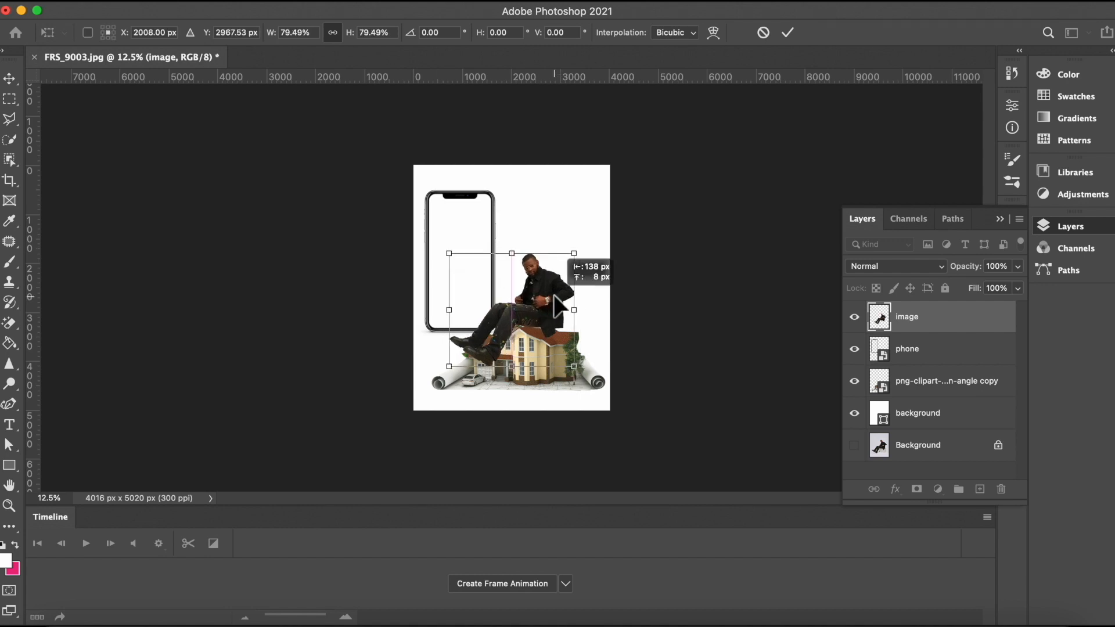
drag(558, 301, 558, 301)
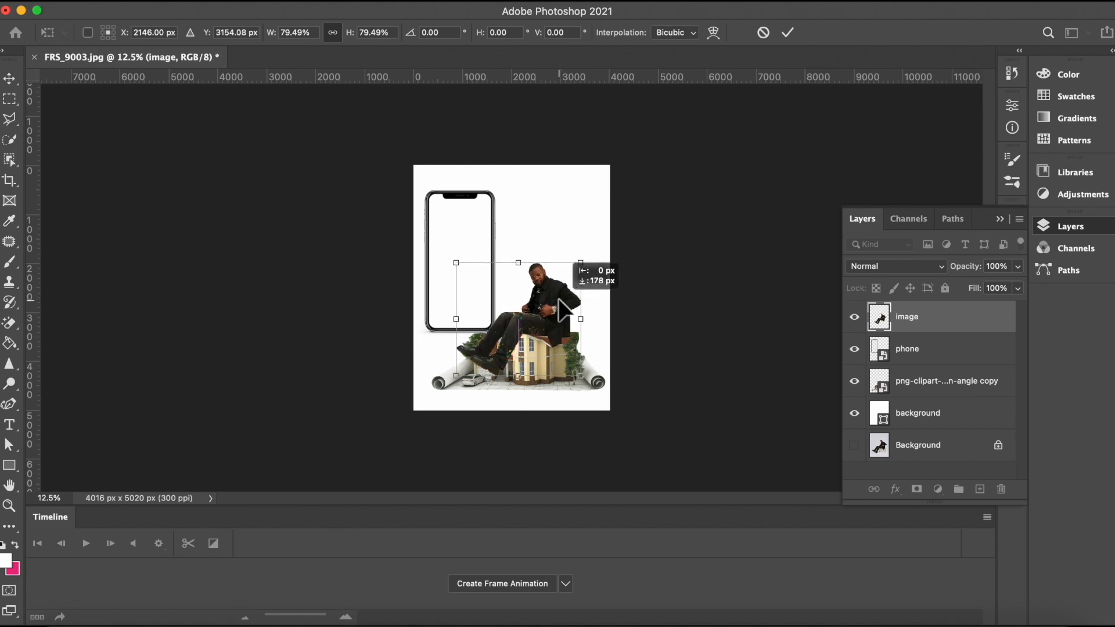
drag(563, 310, 559, 309)
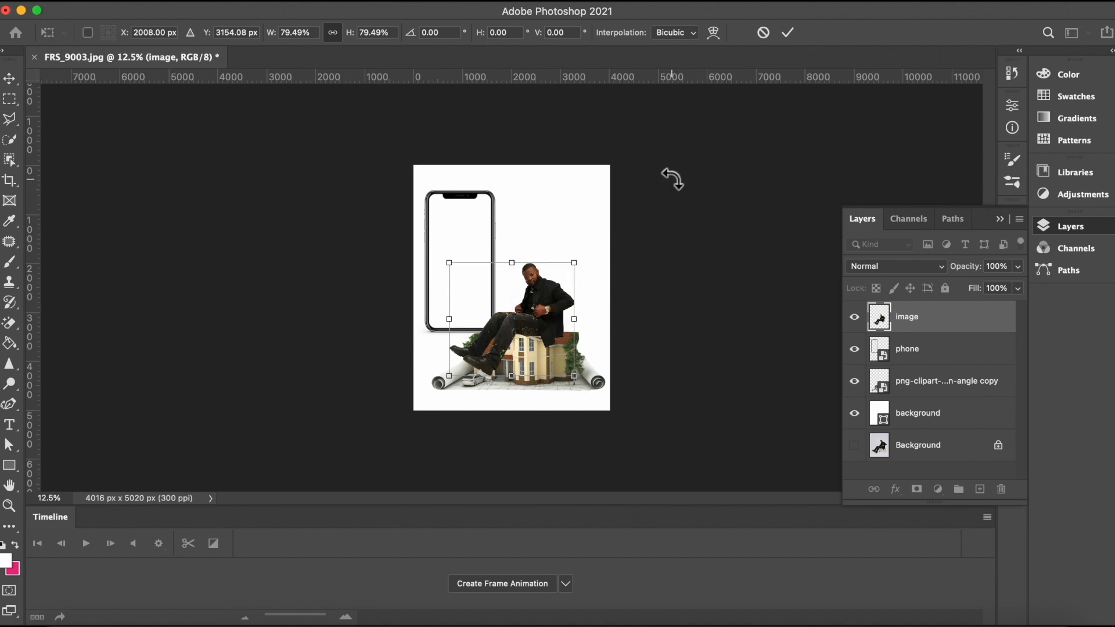
click(791, 33)
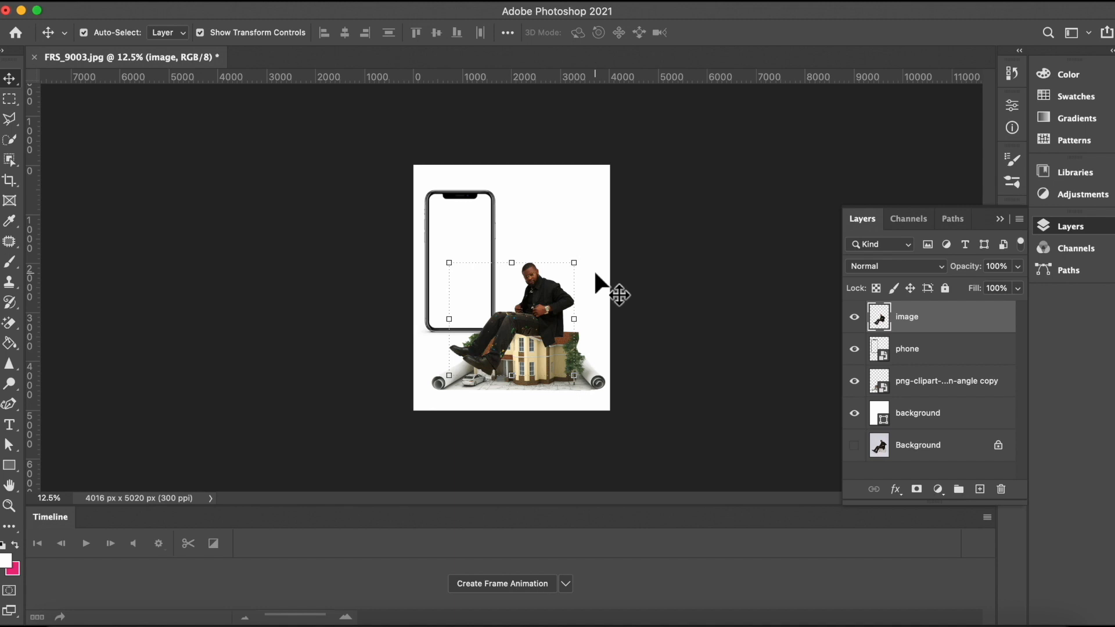
Step: Enlarge the house illustration to about 104% so it stretches across the bottom of the canvas
key(super+equal)
key(super+equal)
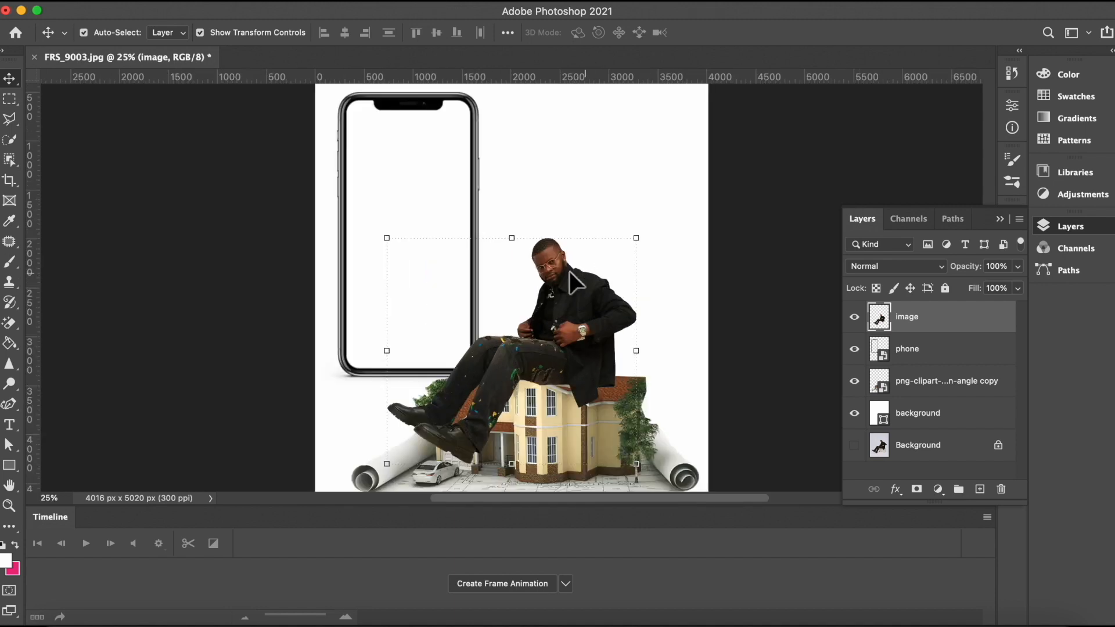
click(622, 404)
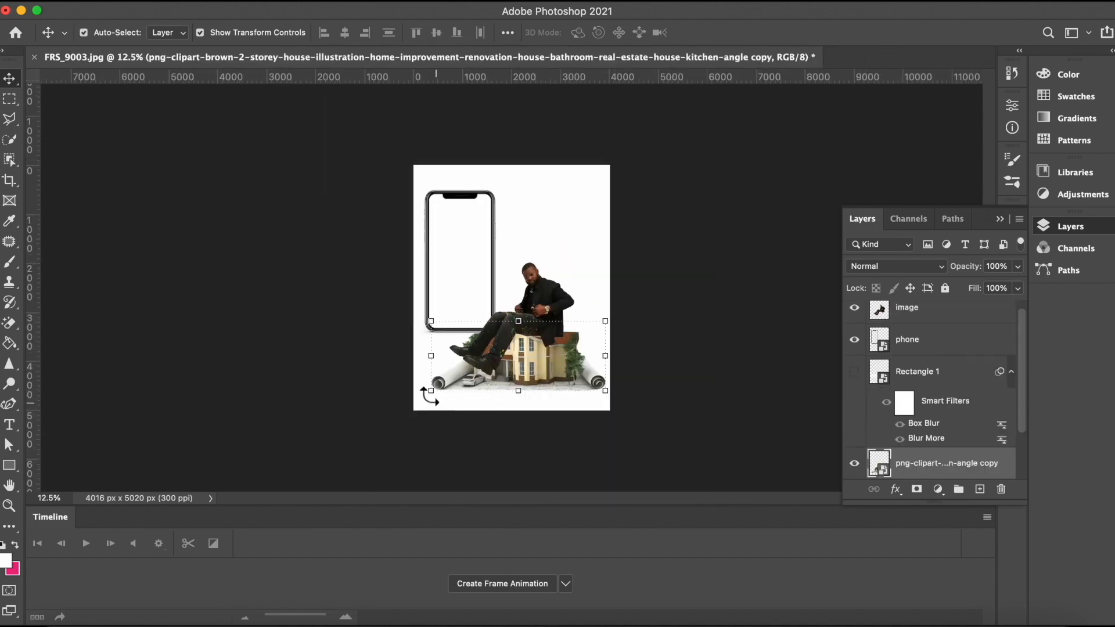
drag(427, 395, 415, 413)
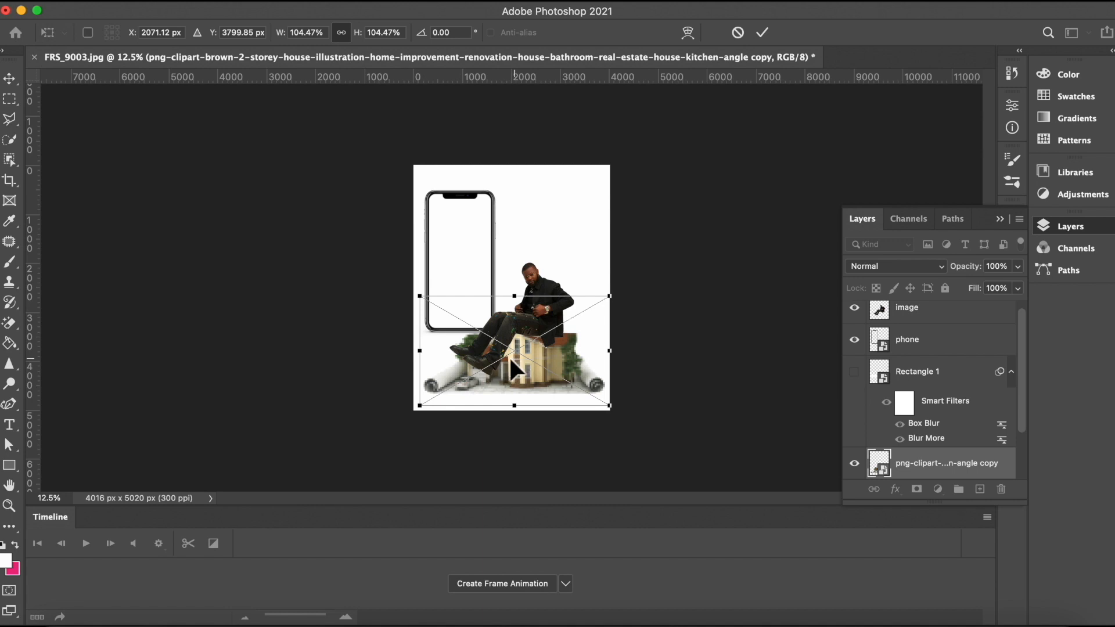
click(762, 32)
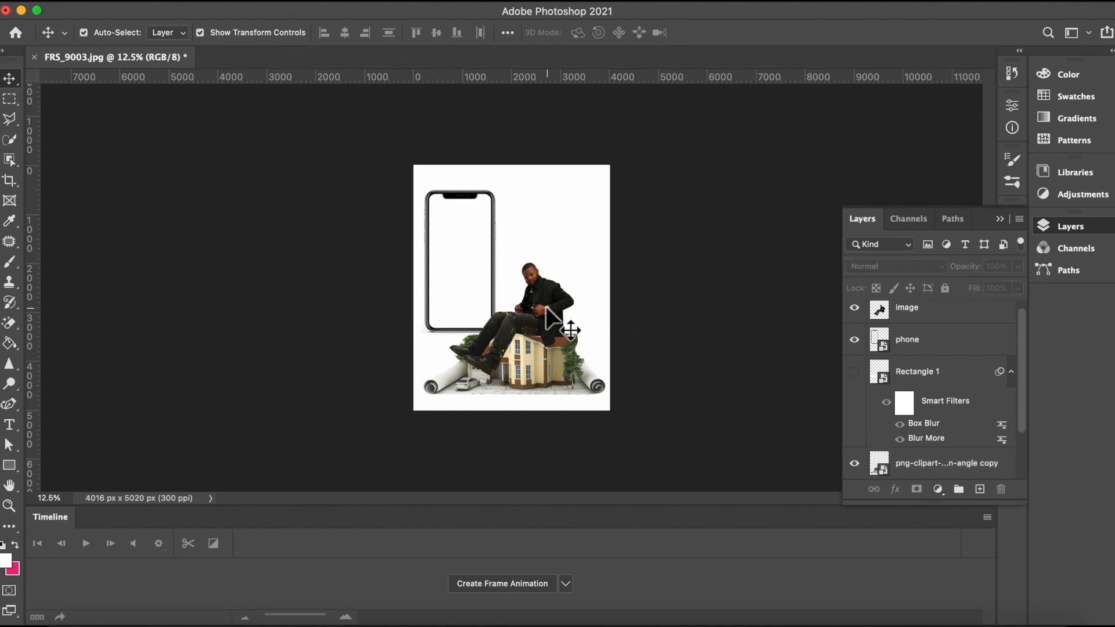
Step: Move the man slightly upward on top of the house
drag(546, 308, 536, 295)
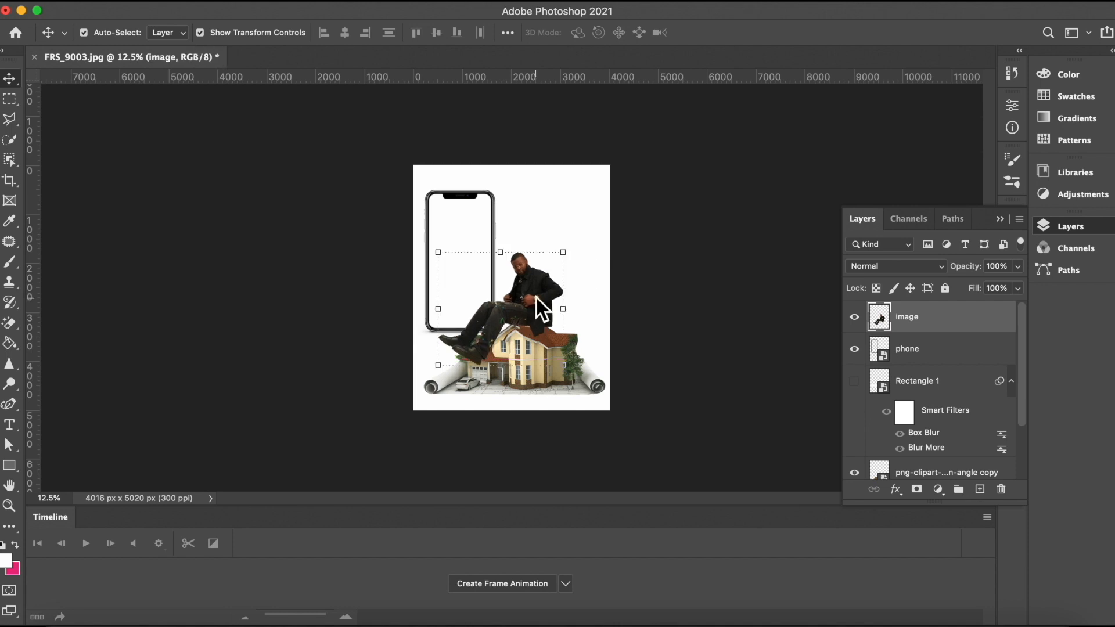
click(676, 305)
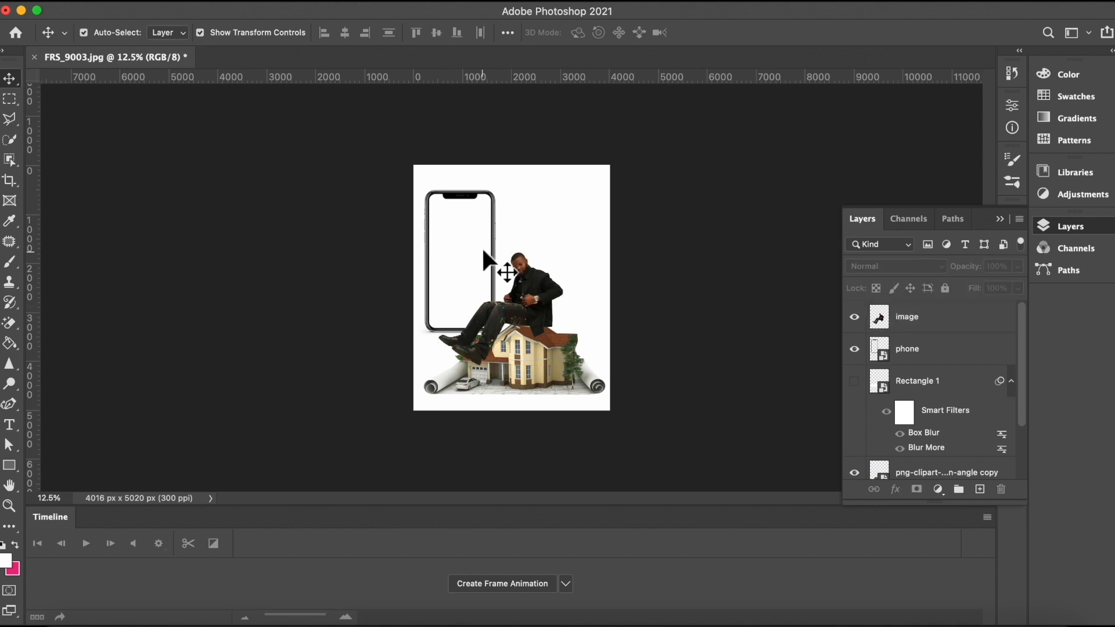
click(471, 204)
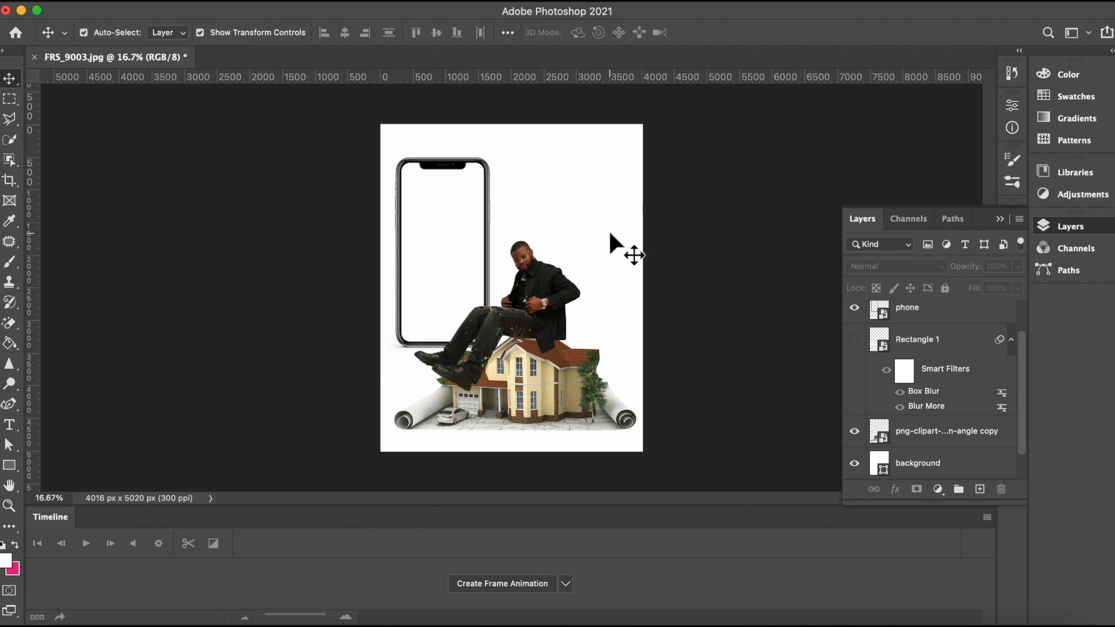
Step: Add a layer beneath the phone and draw a pink rectangle about 1279 × 2749 px over the phone screen
click(452, 163)
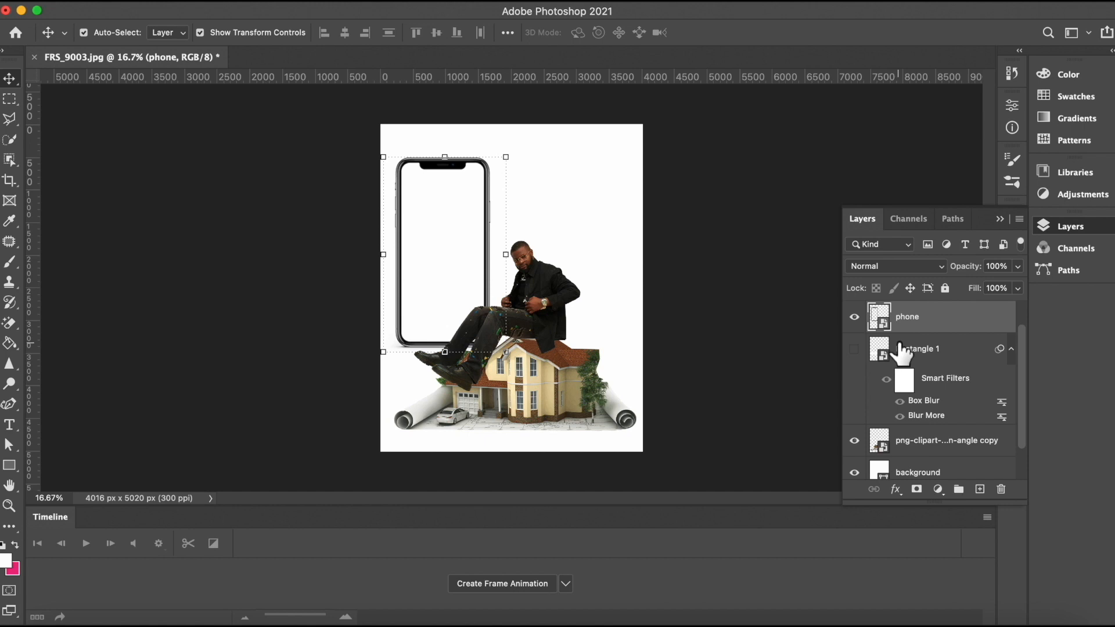
click(922, 350)
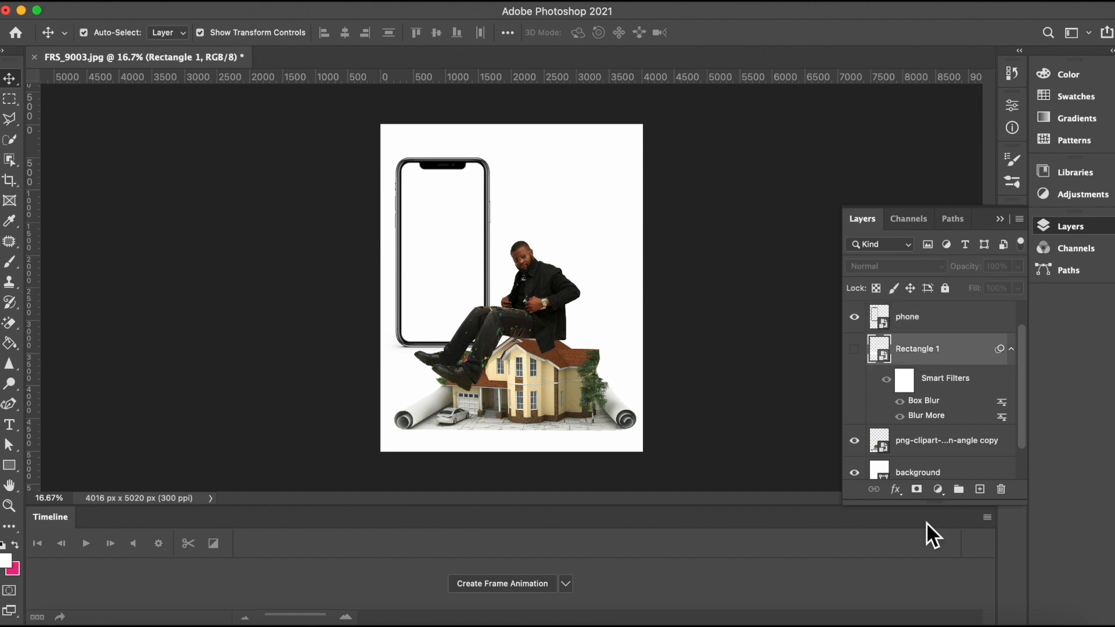
click(979, 489)
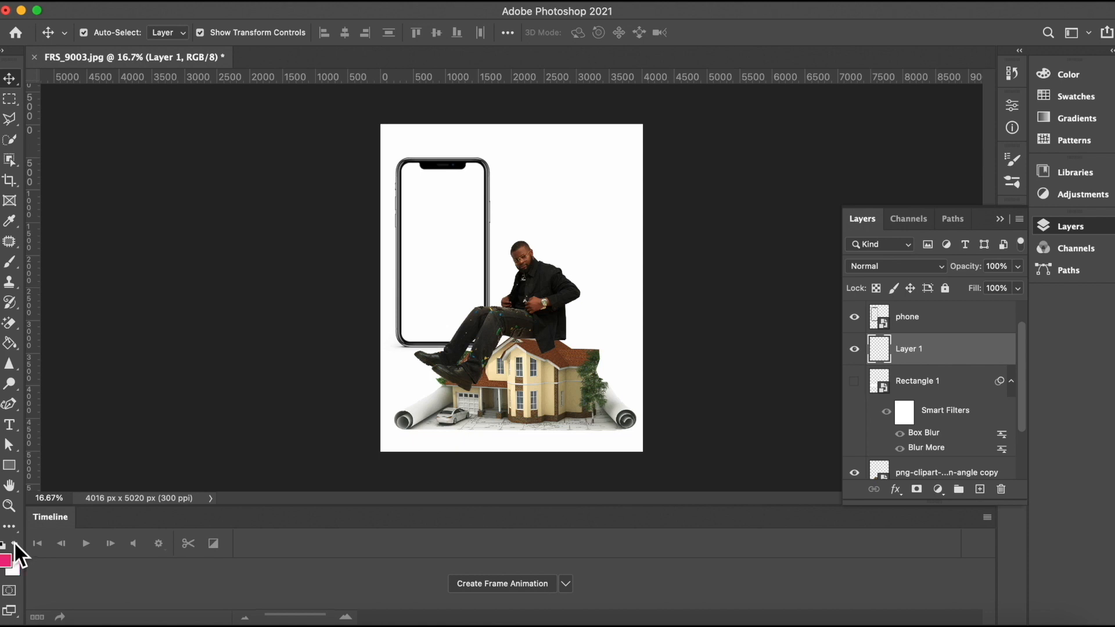
click(9, 465)
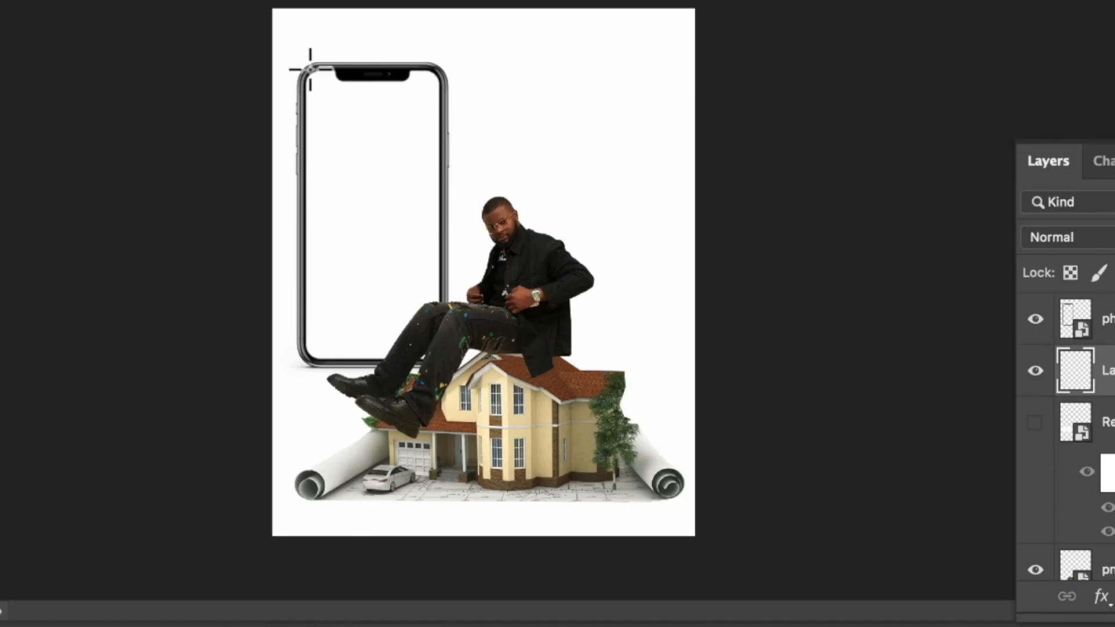
drag(310, 69, 443, 356)
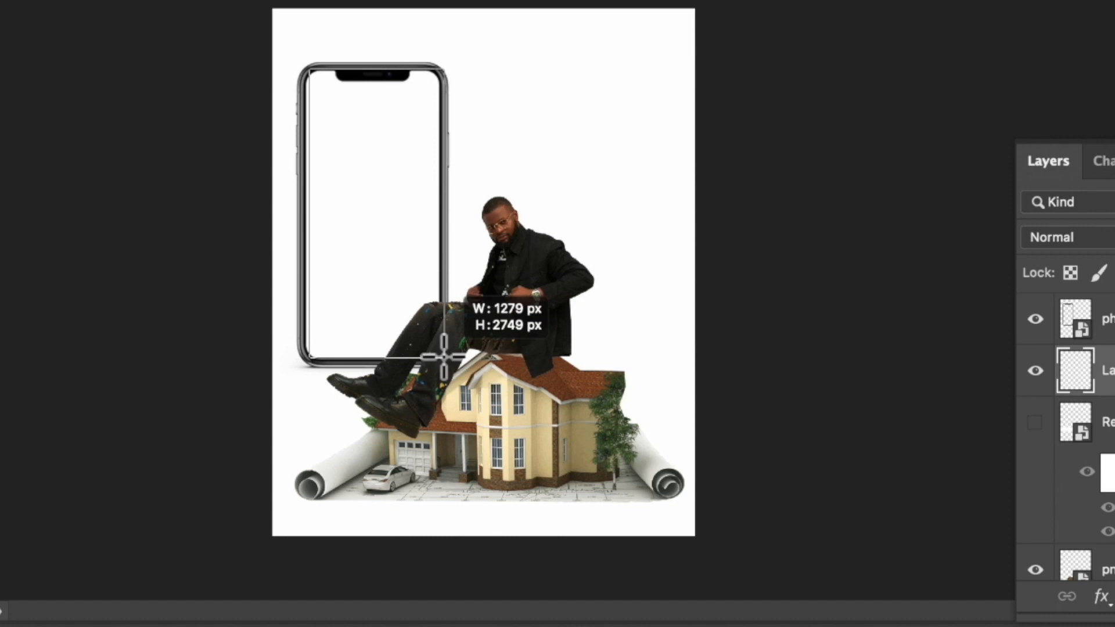
drag(443, 357, 443, 357)
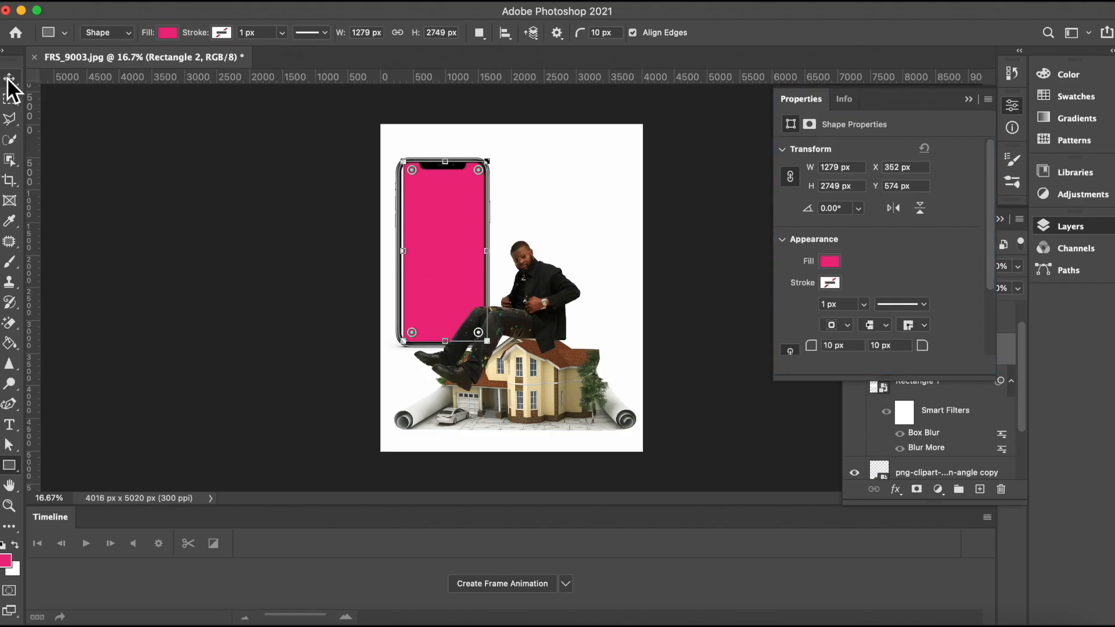
Step: Nudge the pink rectangle left and down to fit it inside the phone frame
click(8, 78)
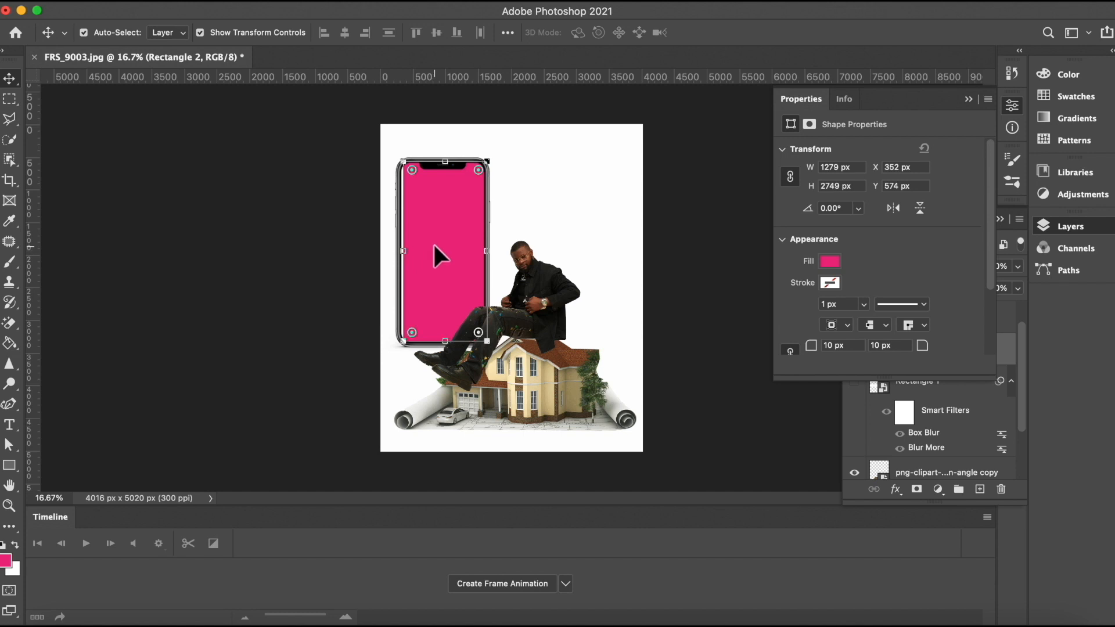
key(shift+Left)
key(shift+Left)
key(shift+Left)
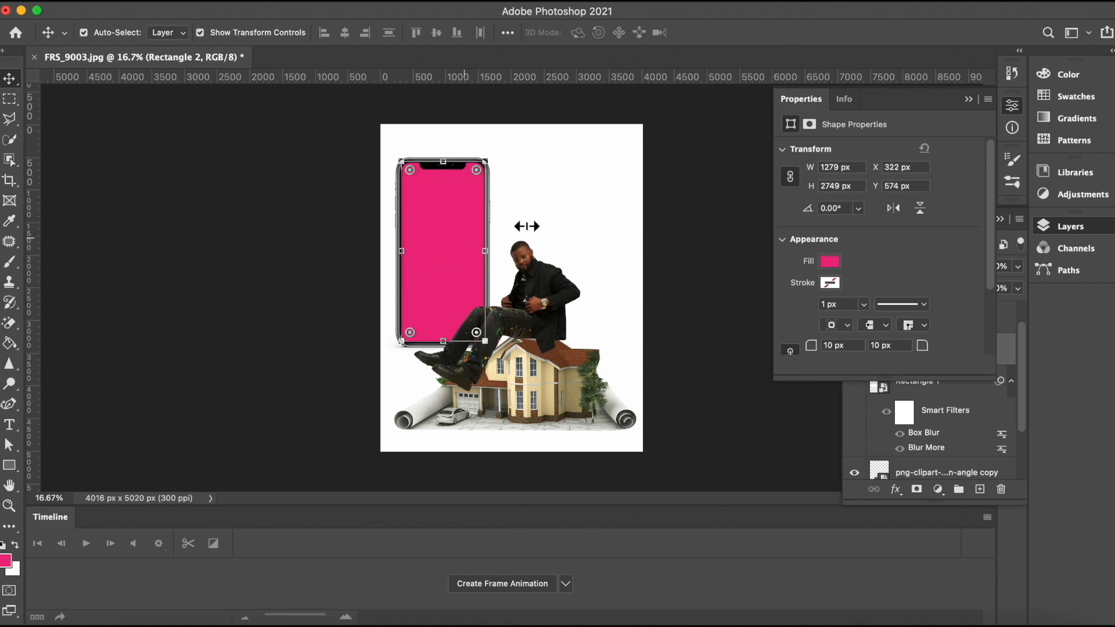
click(670, 232)
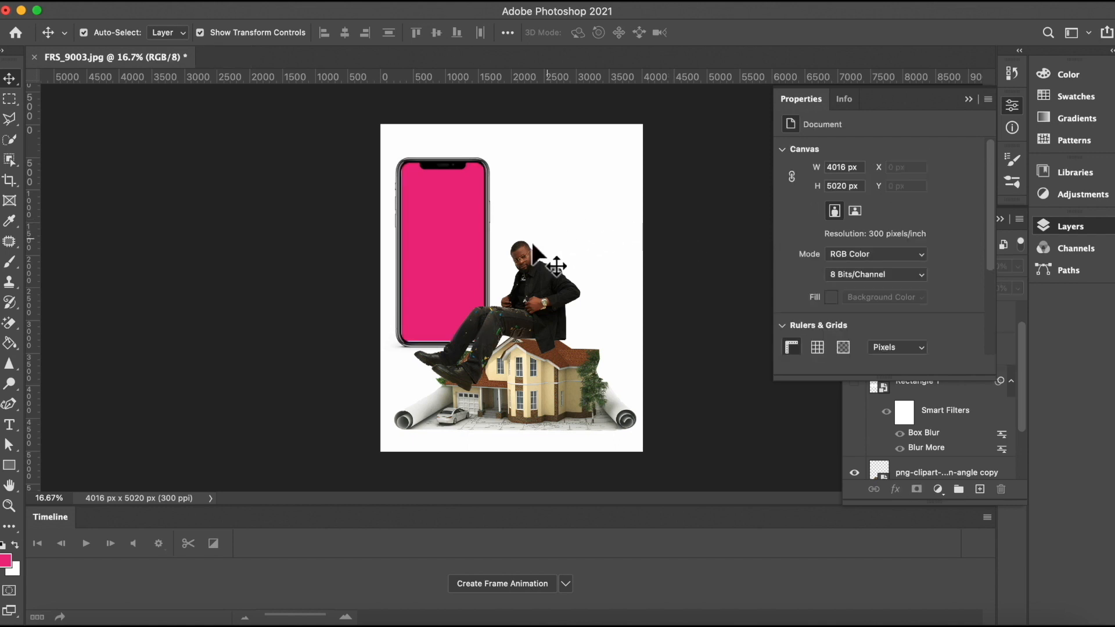
click(445, 251)
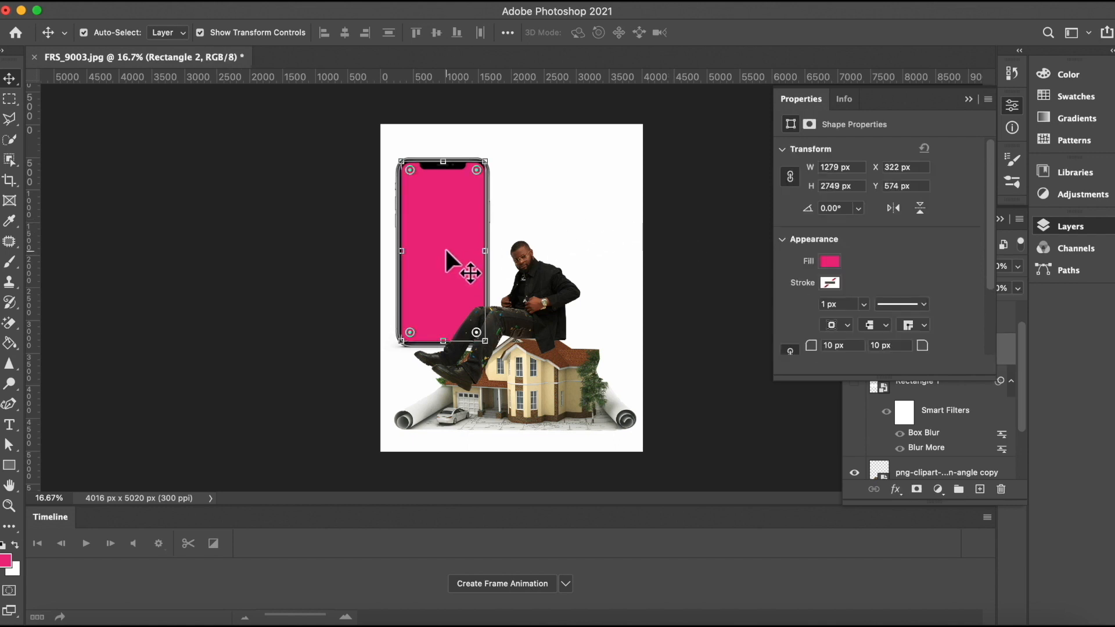
key(shift+Down)
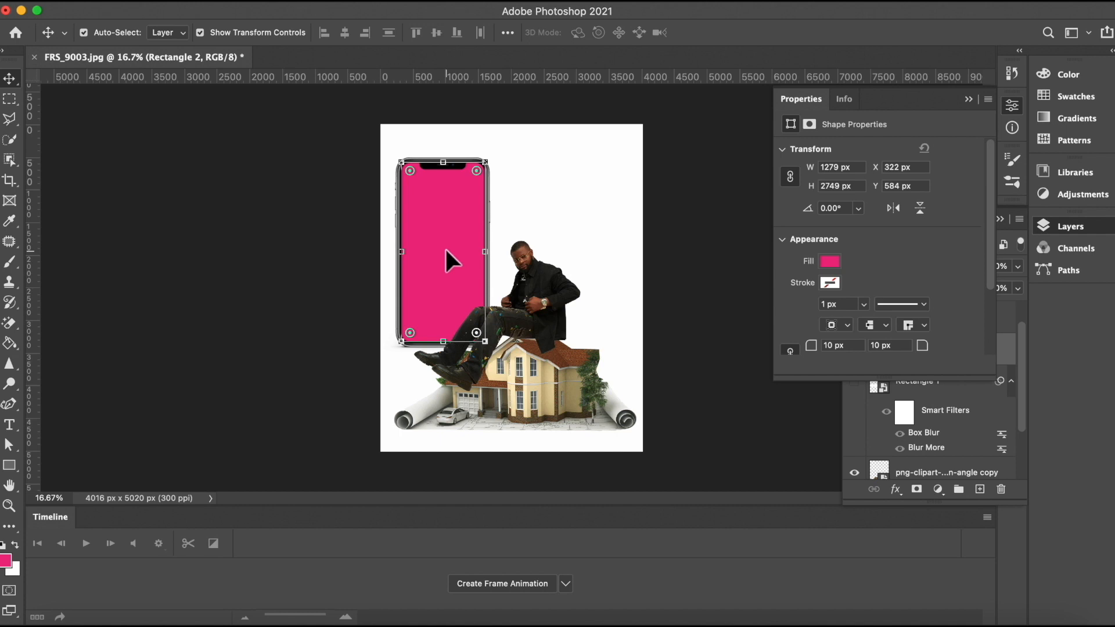
key(Left)
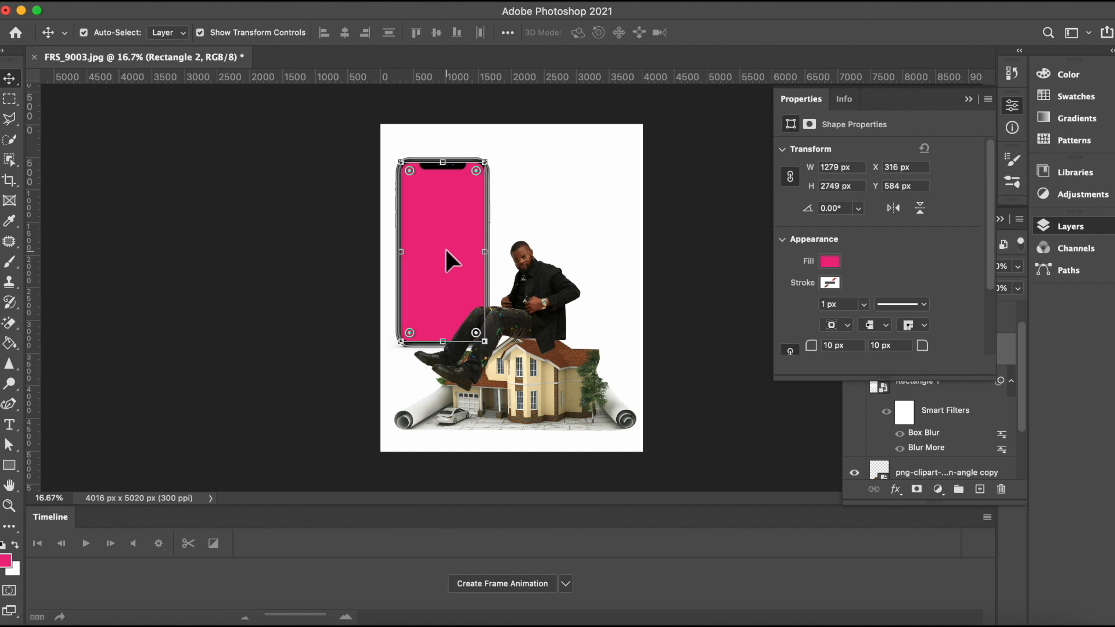
click(675, 256)
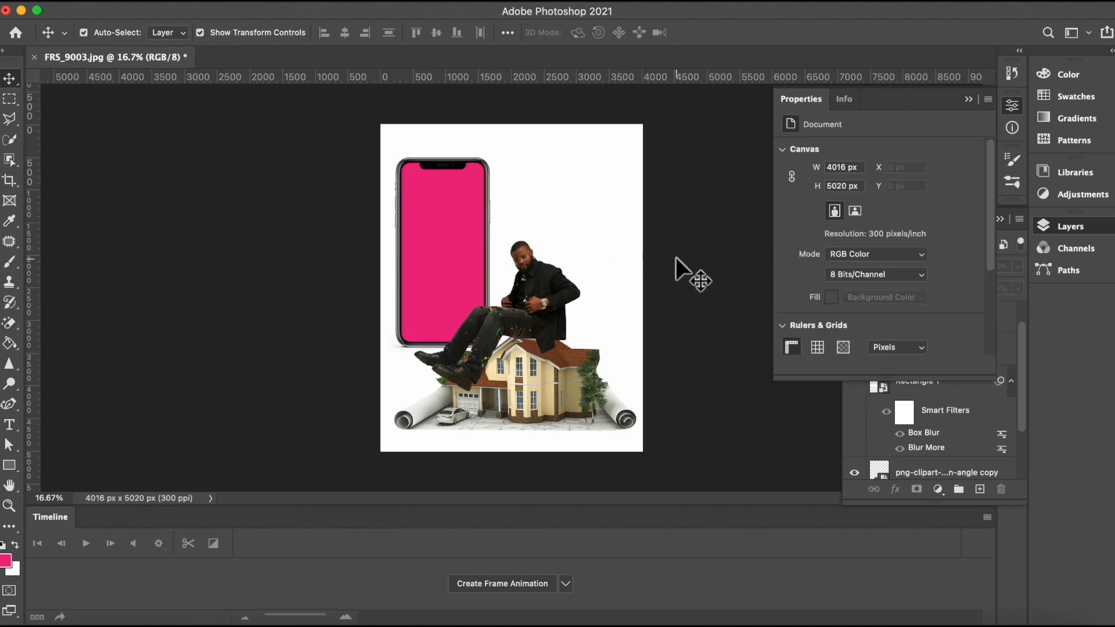
click(436, 234)
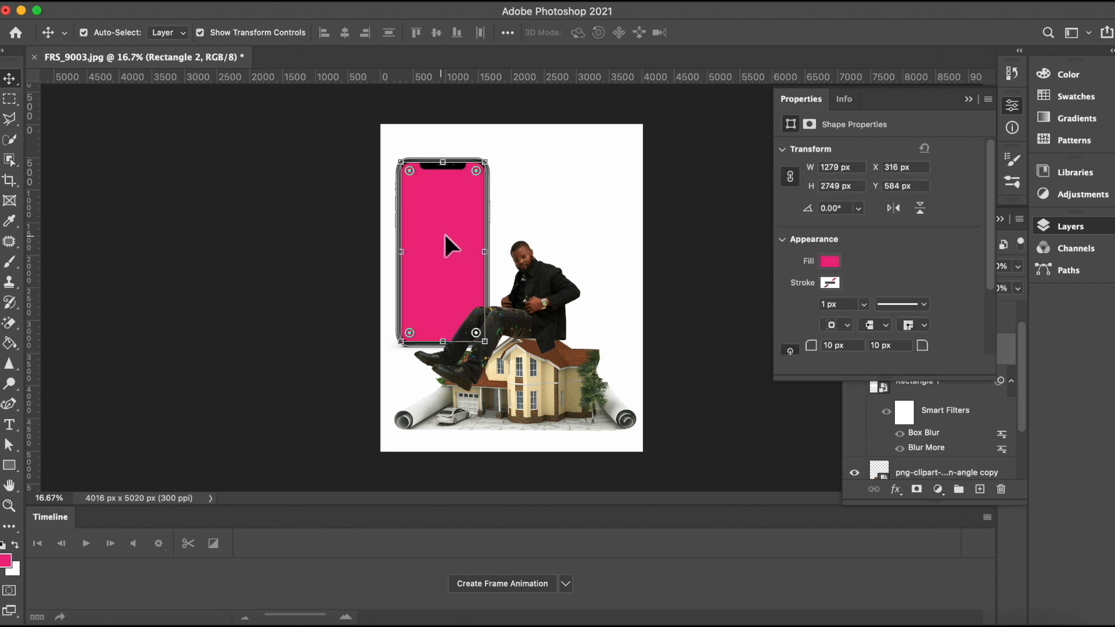
Step: Rename the pink rectangle layer to "inside phone"
click(968, 100)
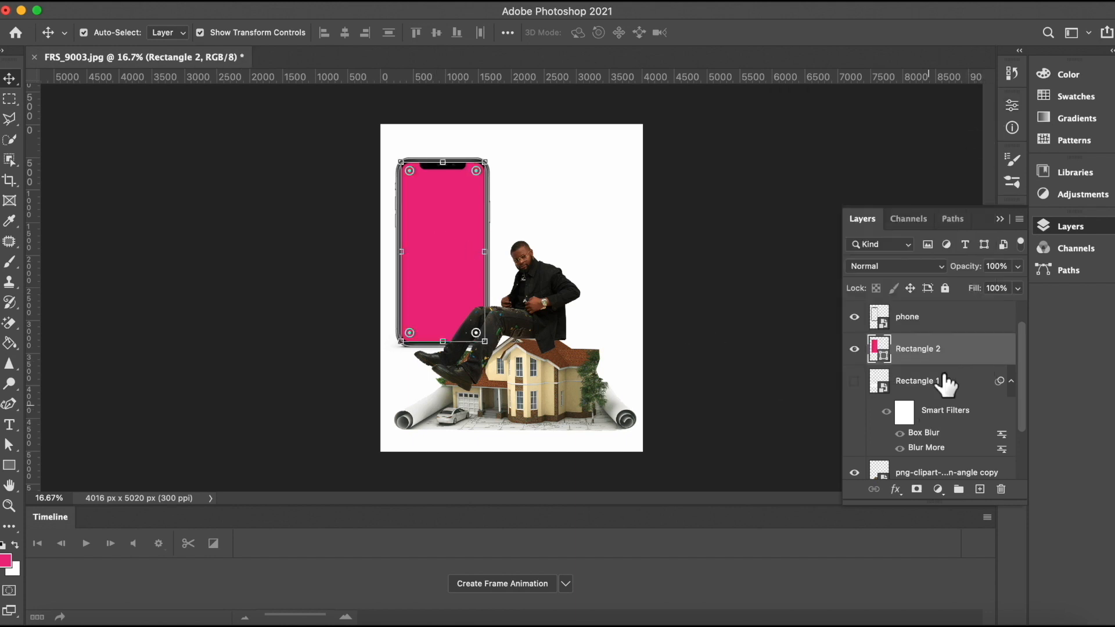
double_click(920, 349)
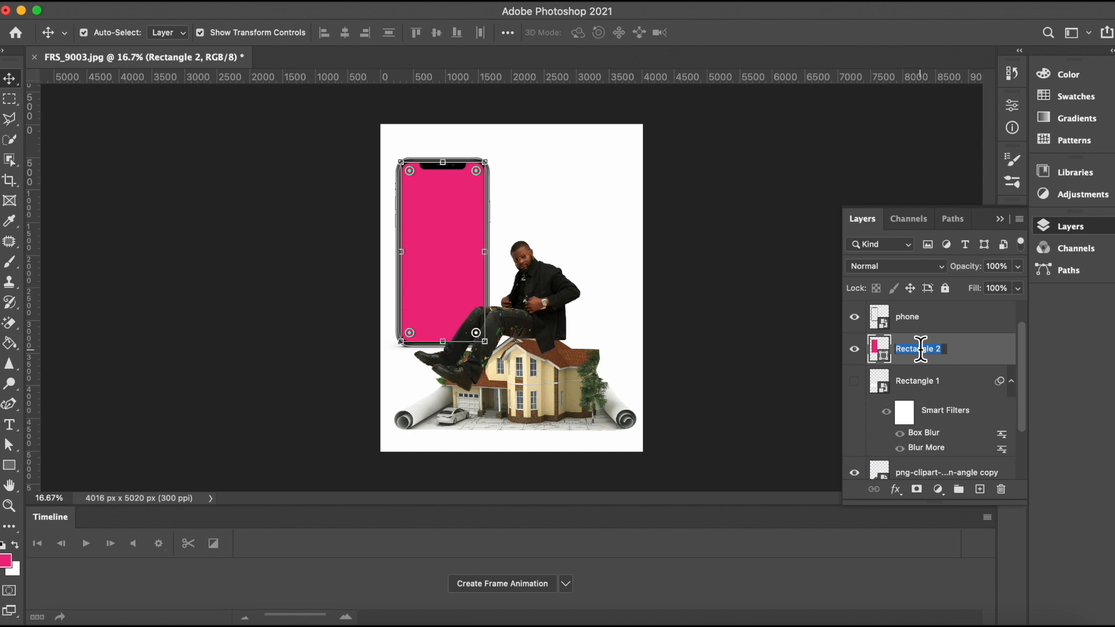
text(inside ph)
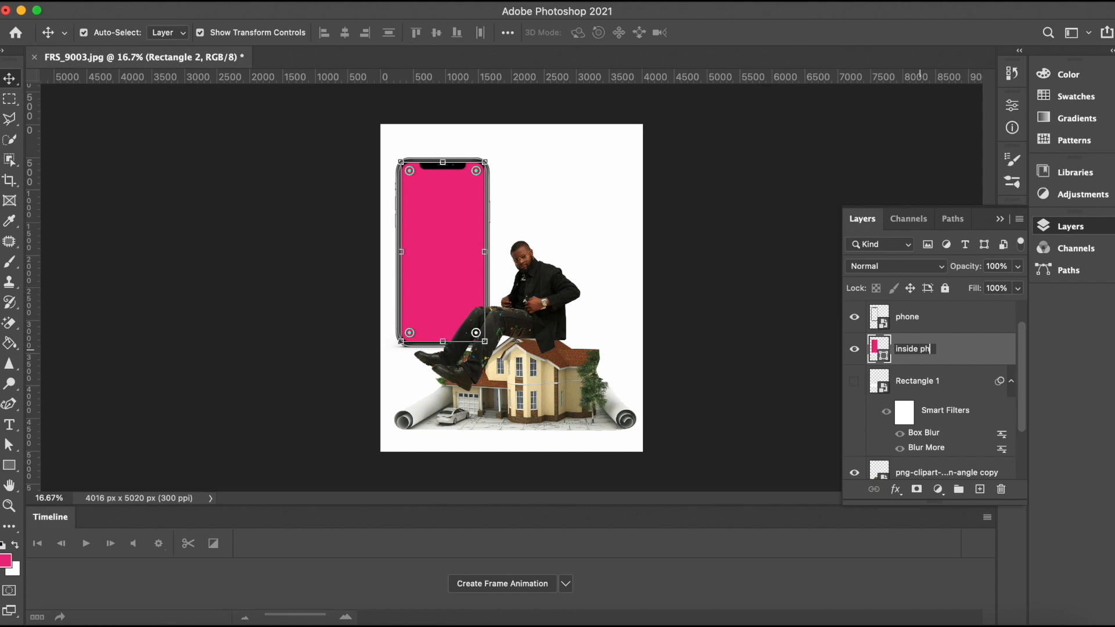
text(one)
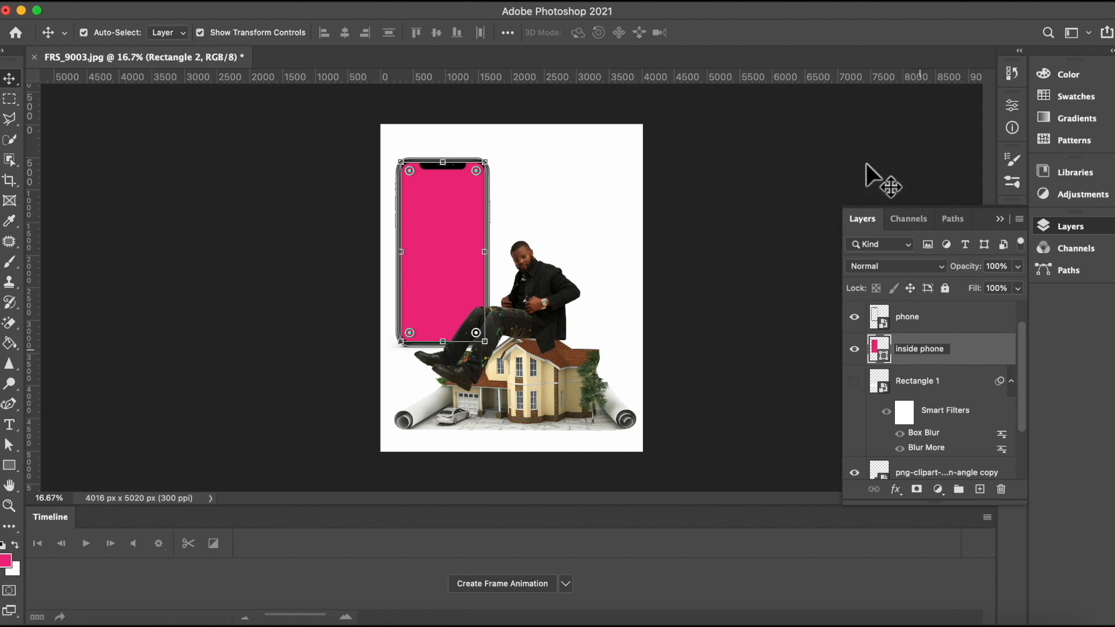
key(Return)
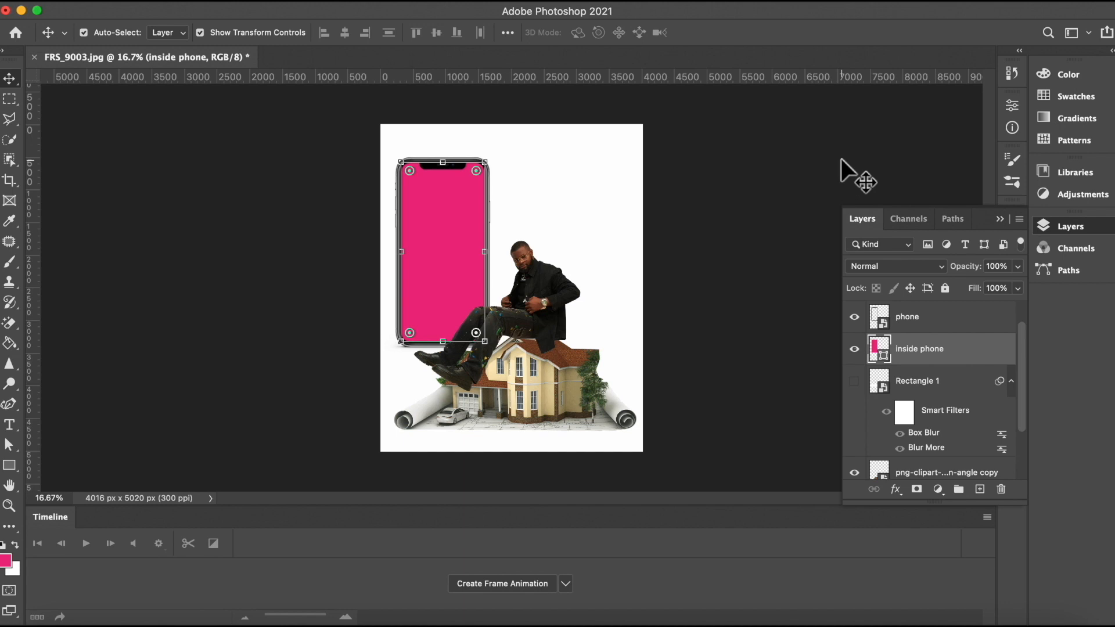
Step: Change the fill of the inside phone rectangle to white
click(742, 182)
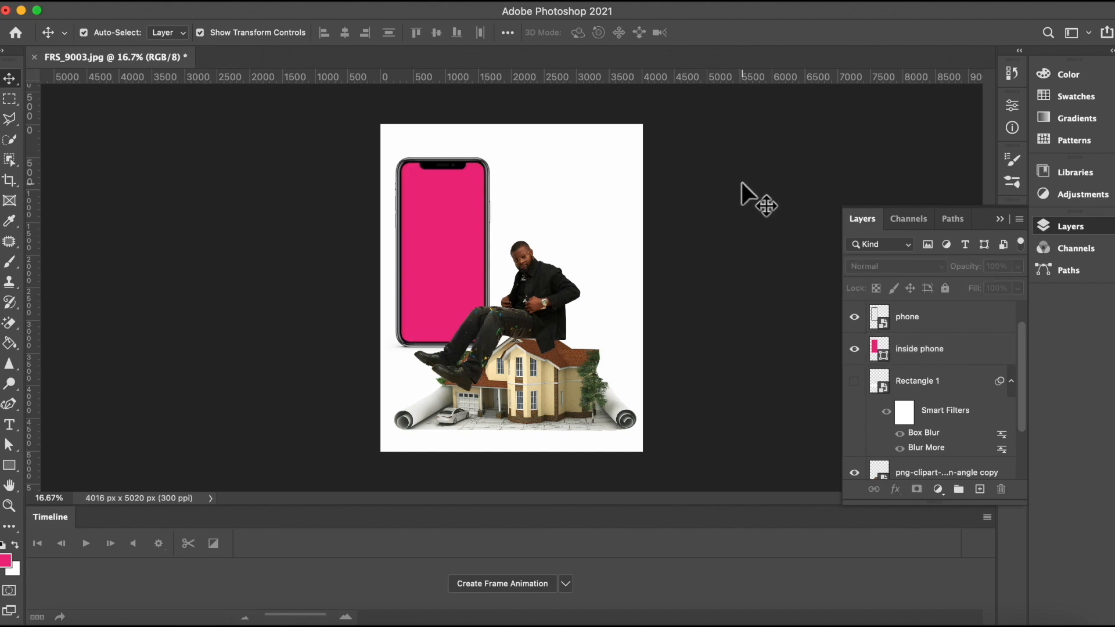
click(445, 260)
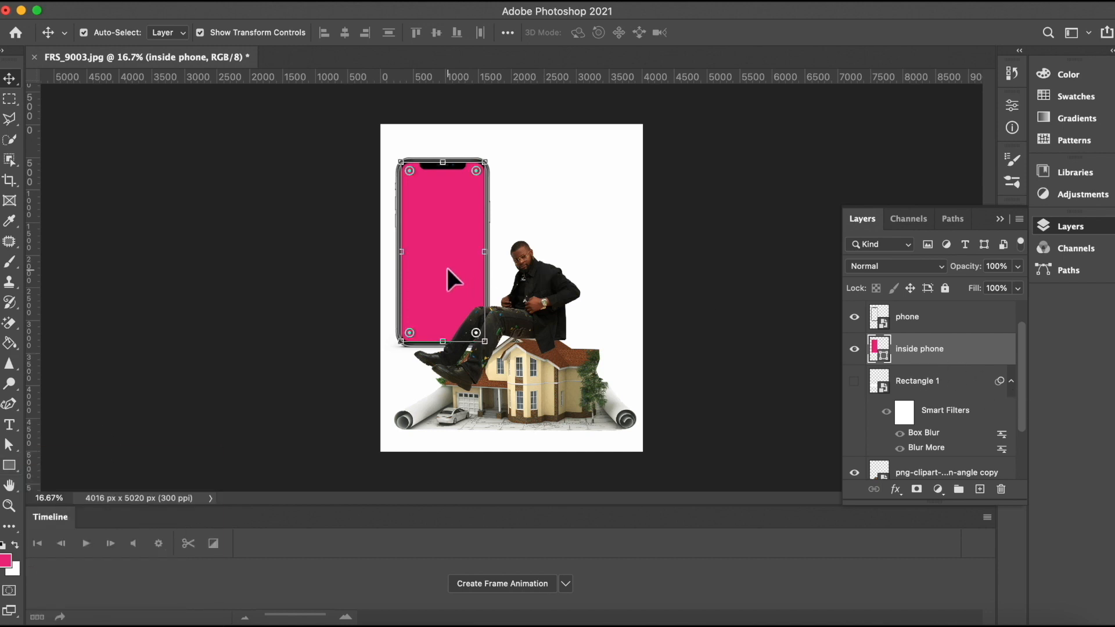
click(9, 467)
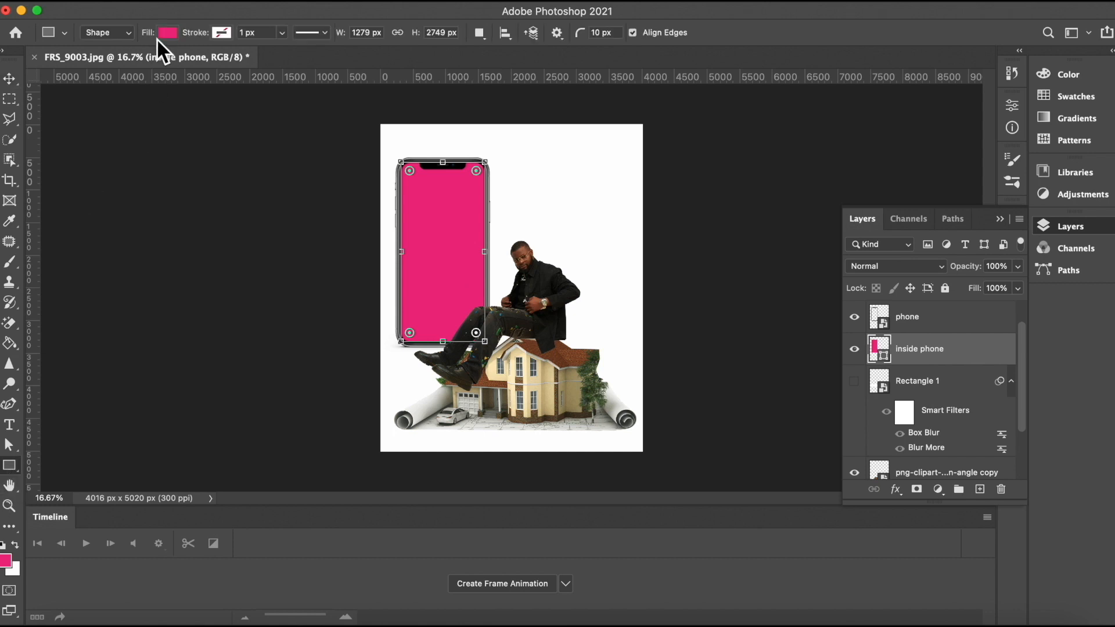
click(168, 32)
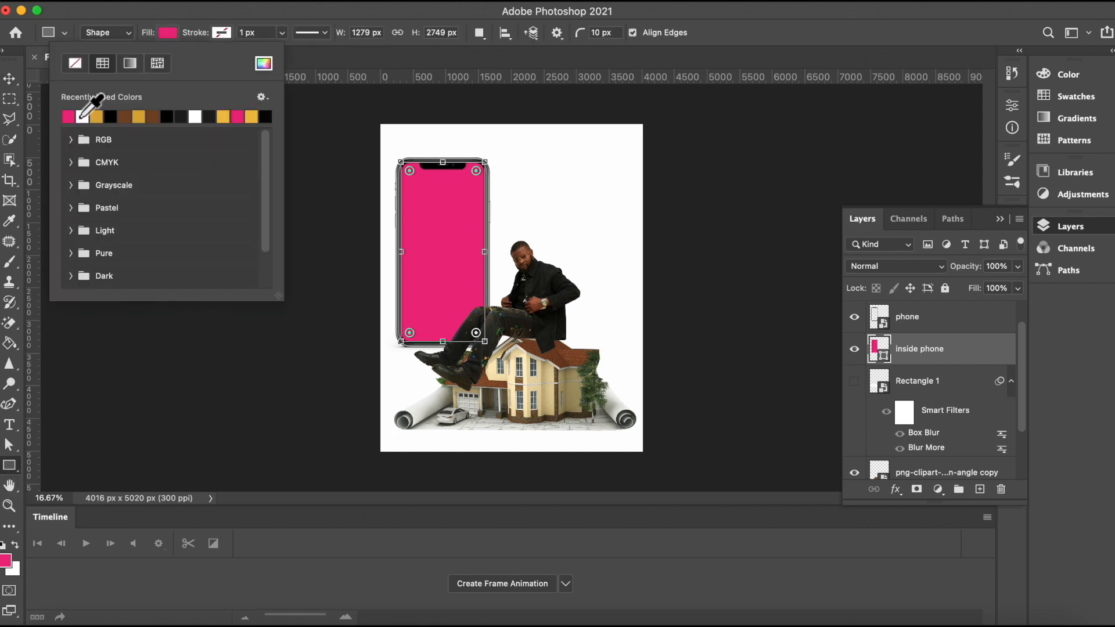
click(83, 116)
click(8, 79)
click(132, 207)
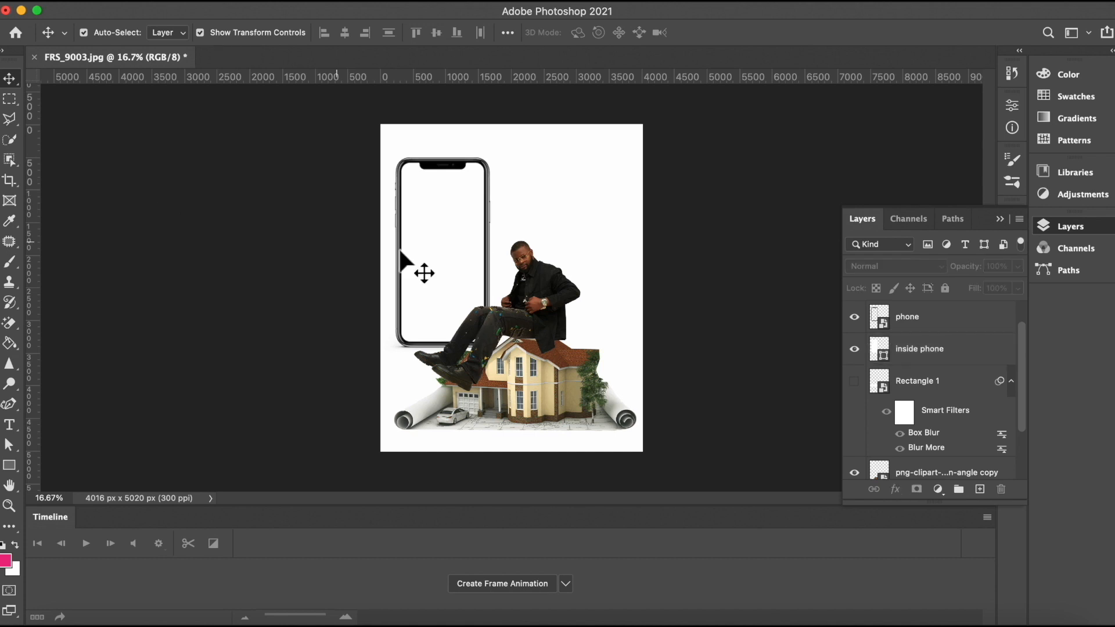
click(451, 261)
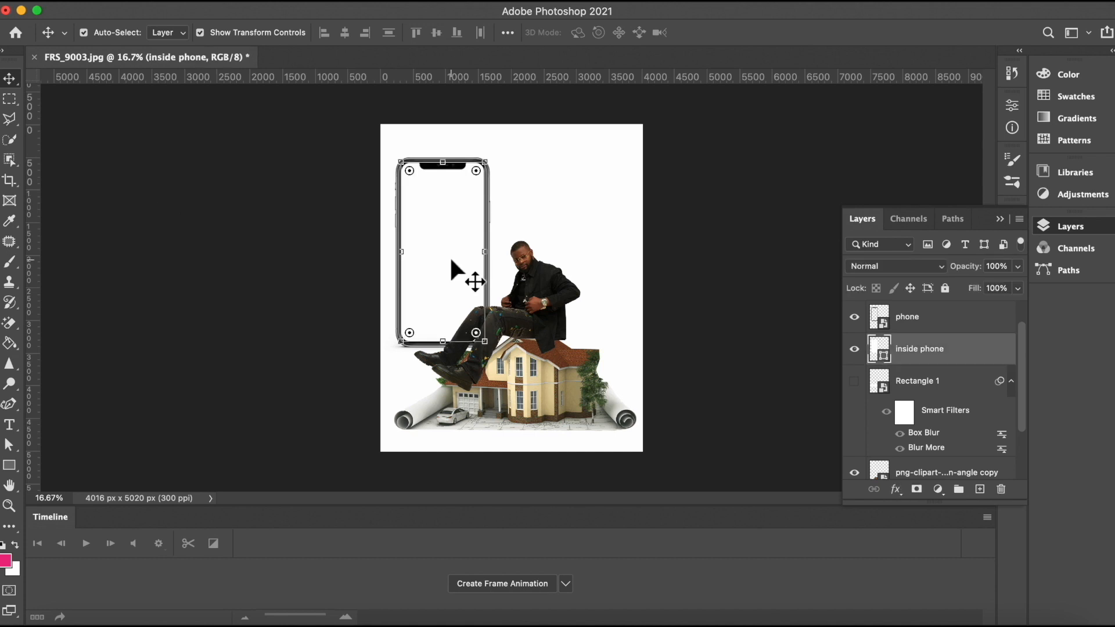
Step: Bring the modern house image into the document and scale it down over the phone screen
click(57, 619)
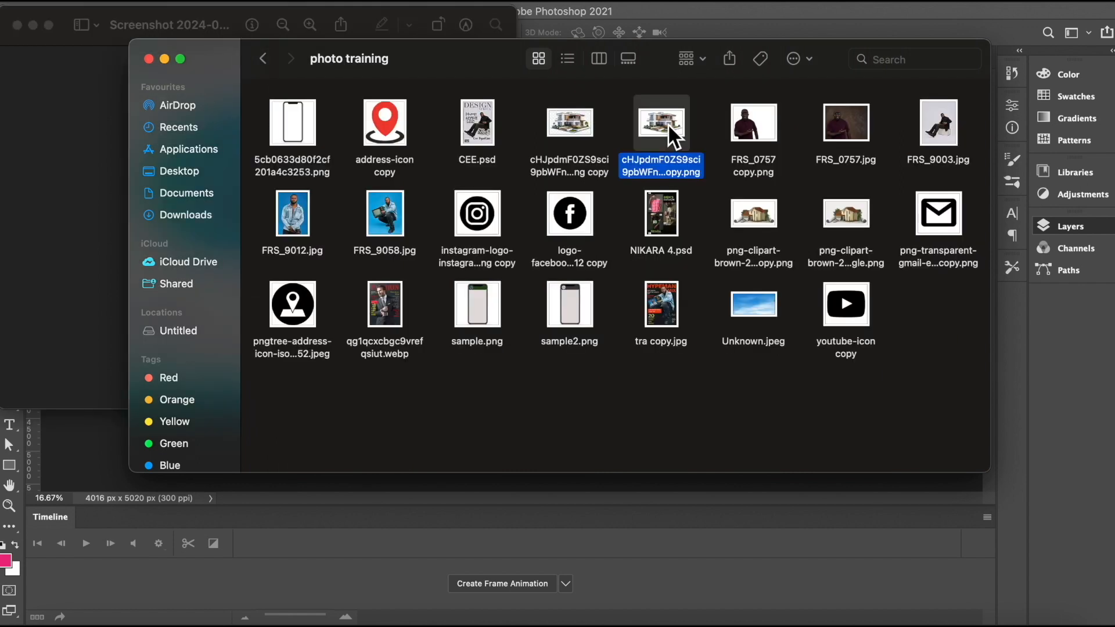
drag(668, 123, 340, 364)
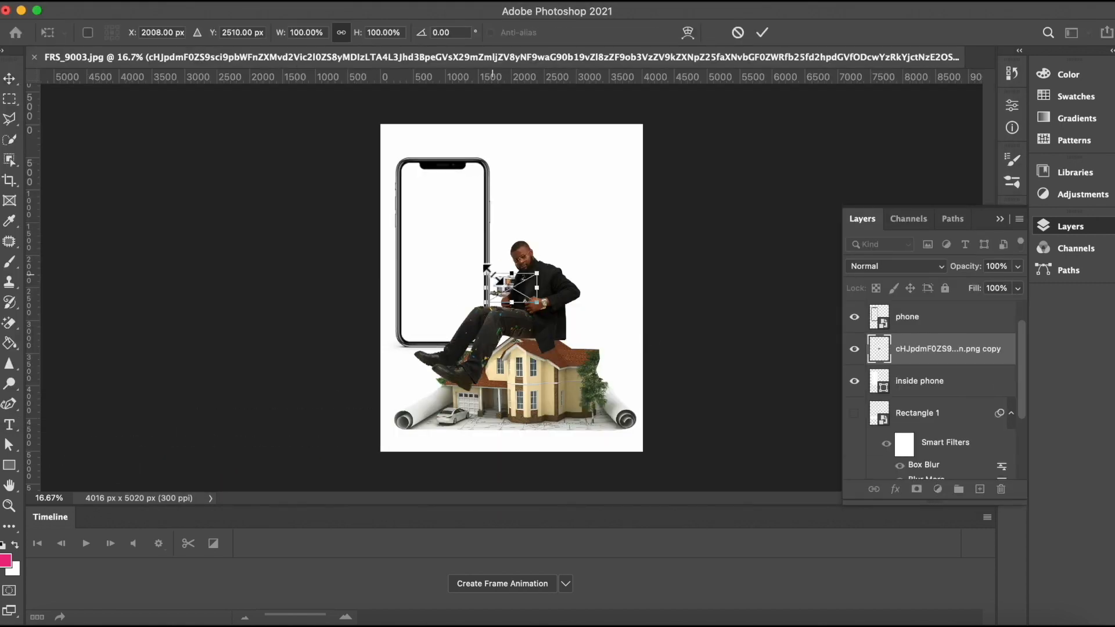
drag(486, 271, 394, 245)
drag(496, 303, 448, 285)
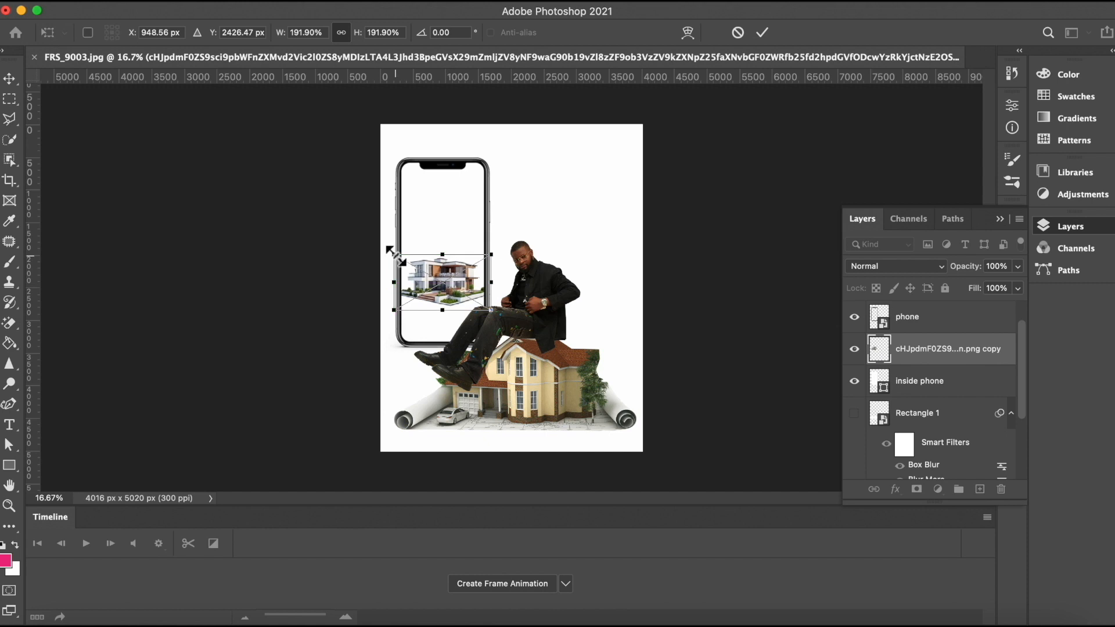
drag(395, 254, 399, 256)
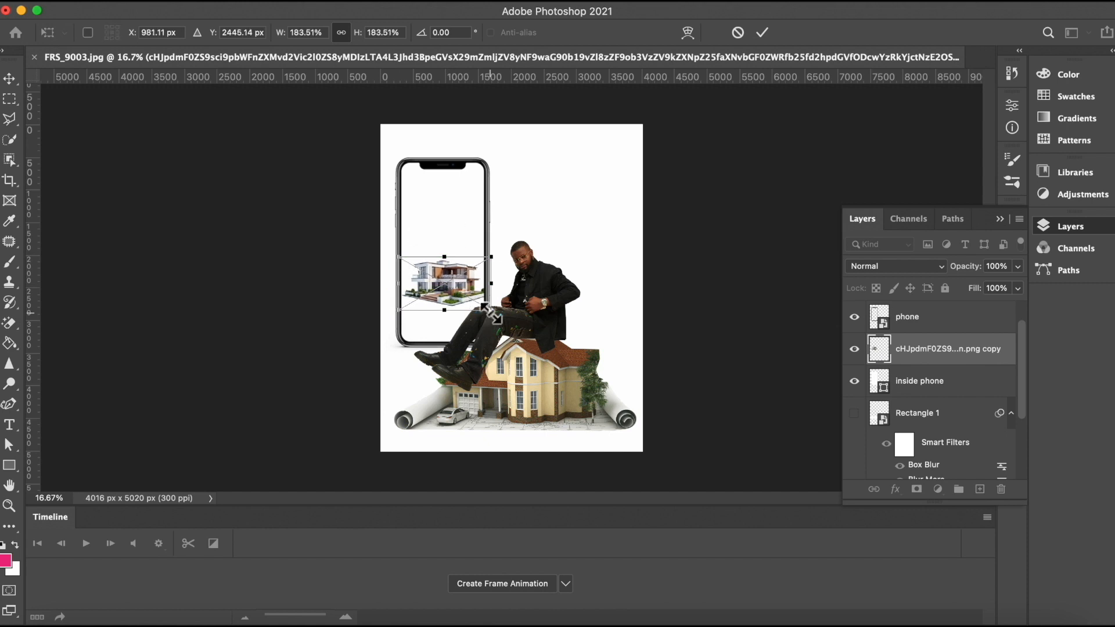
drag(491, 312, 484, 306)
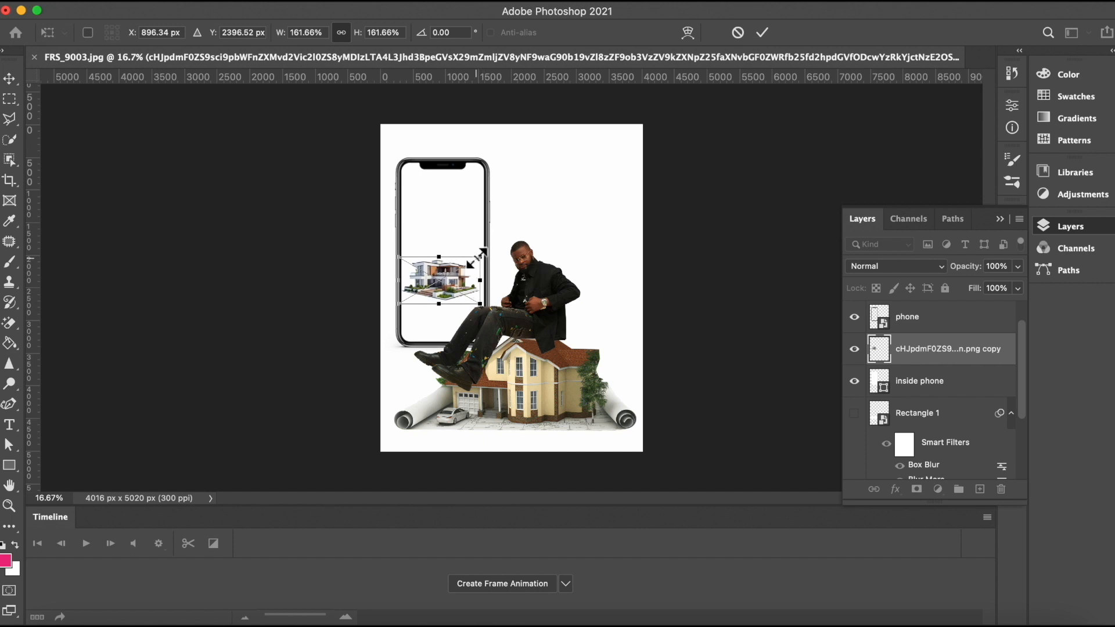
drag(479, 257, 482, 248)
drag(400, 299, 398, 301)
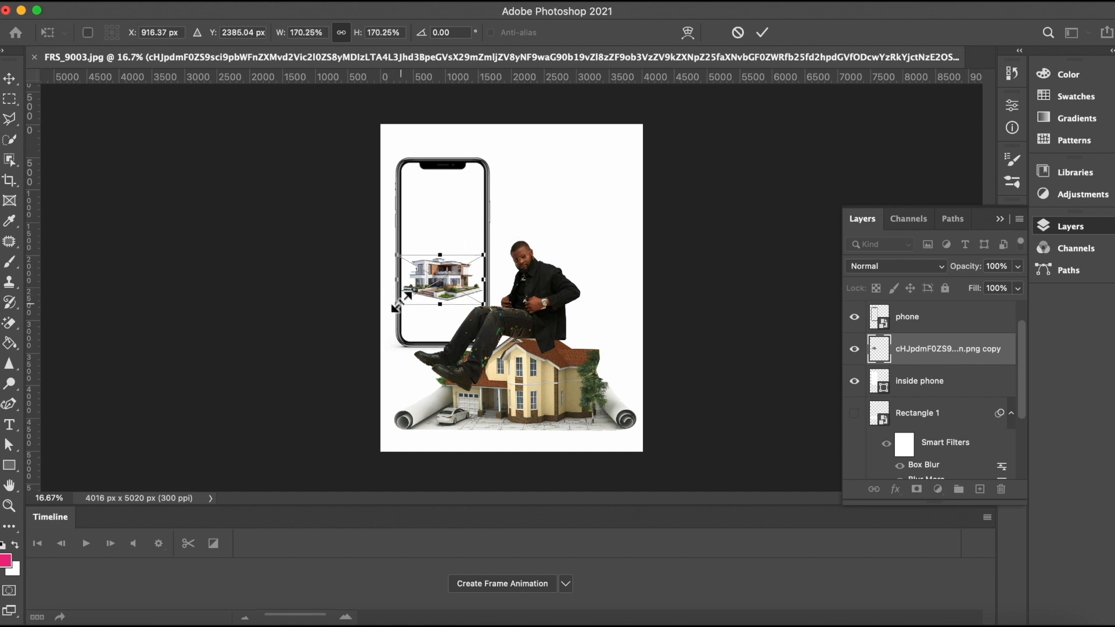
click(762, 32)
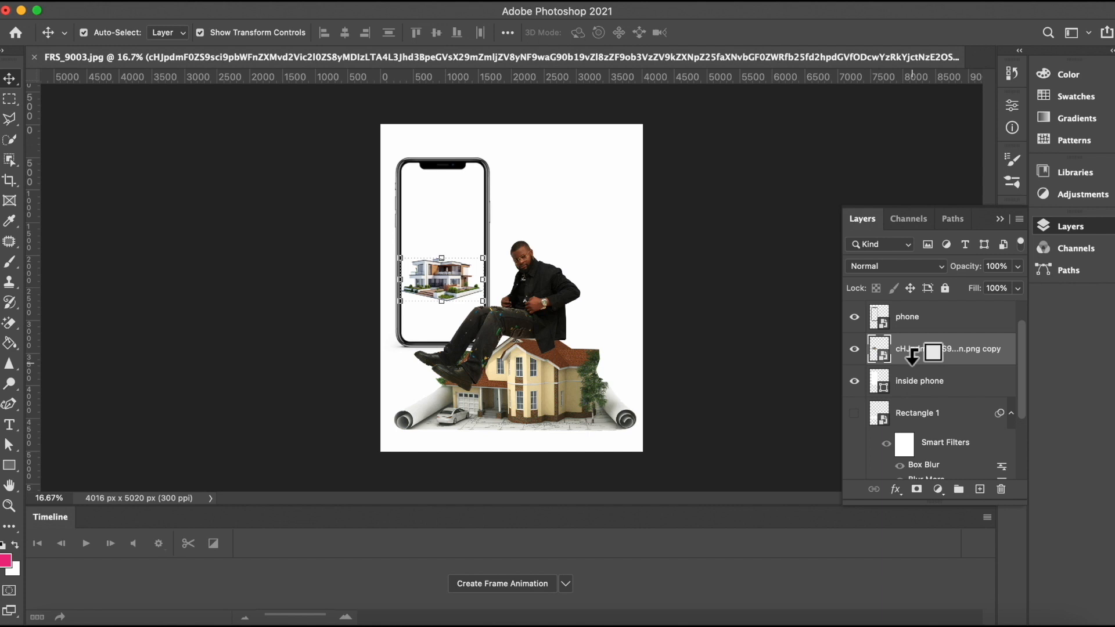
Step: Clip the modern house image to the inside phone layer and enlarge it to about 415% to fill the screen
alt+click(913, 355)
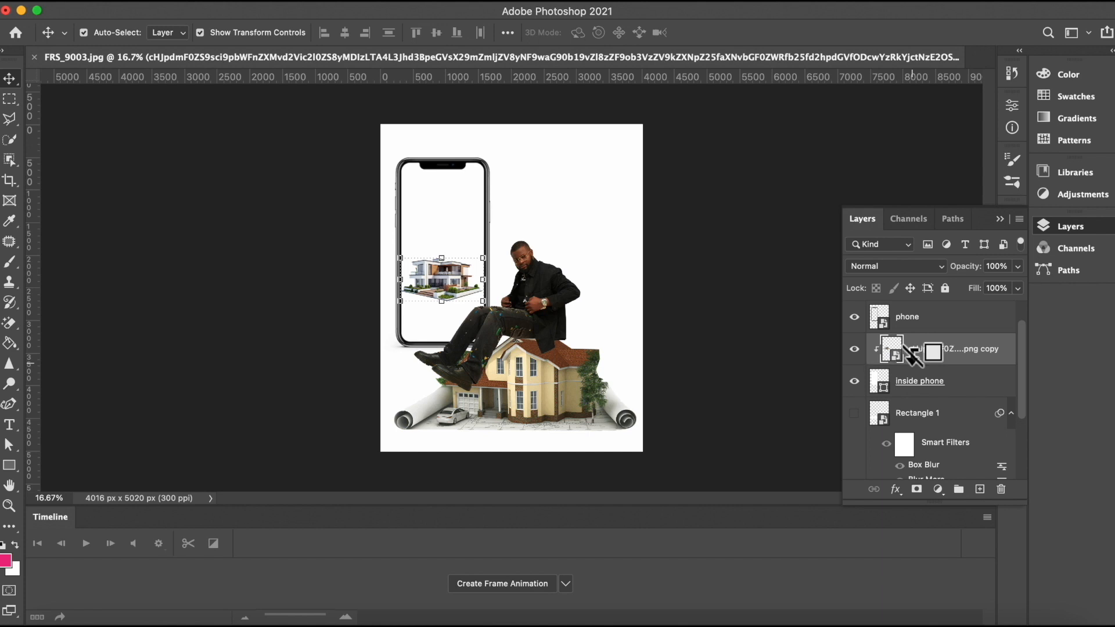
key(super+t)
drag(480, 300, 491, 308)
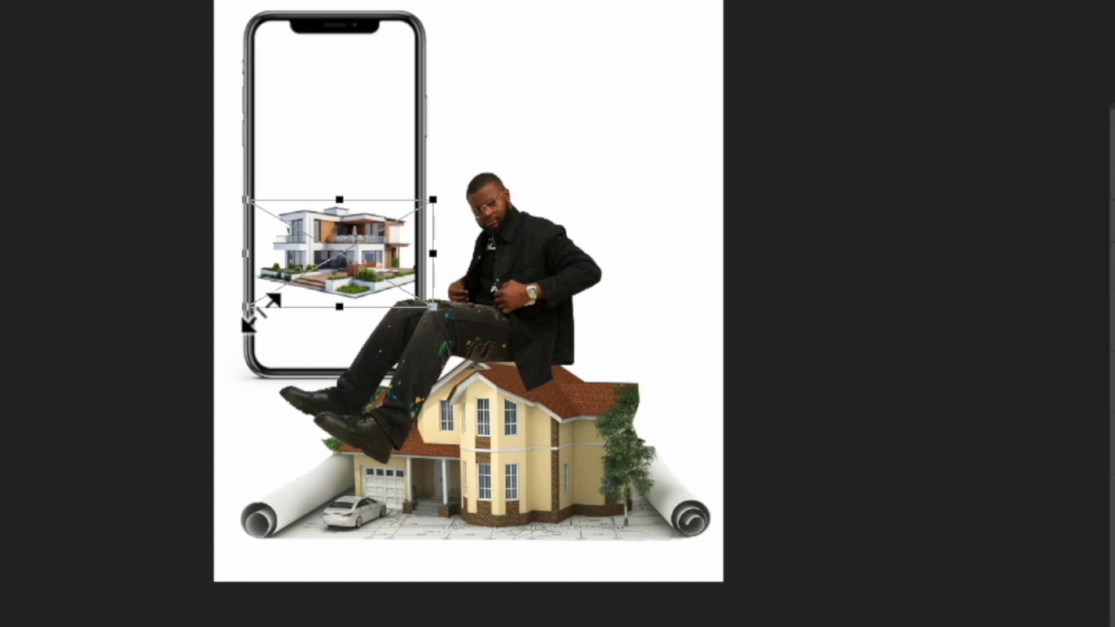
drag(259, 312, 236, 323)
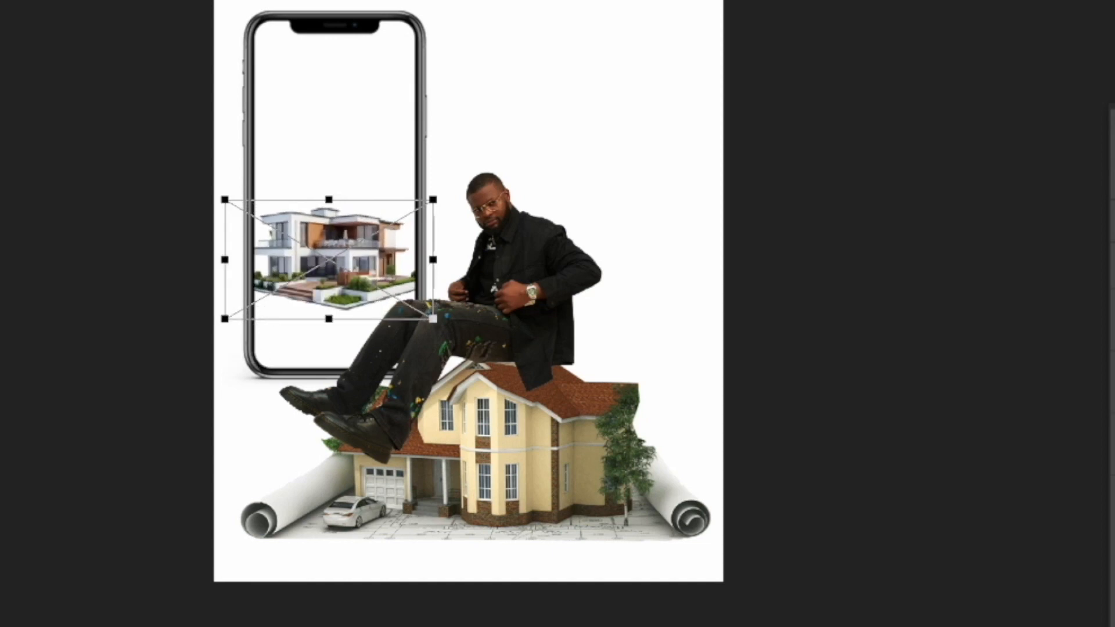
key(Return)
key(ctrl+t)
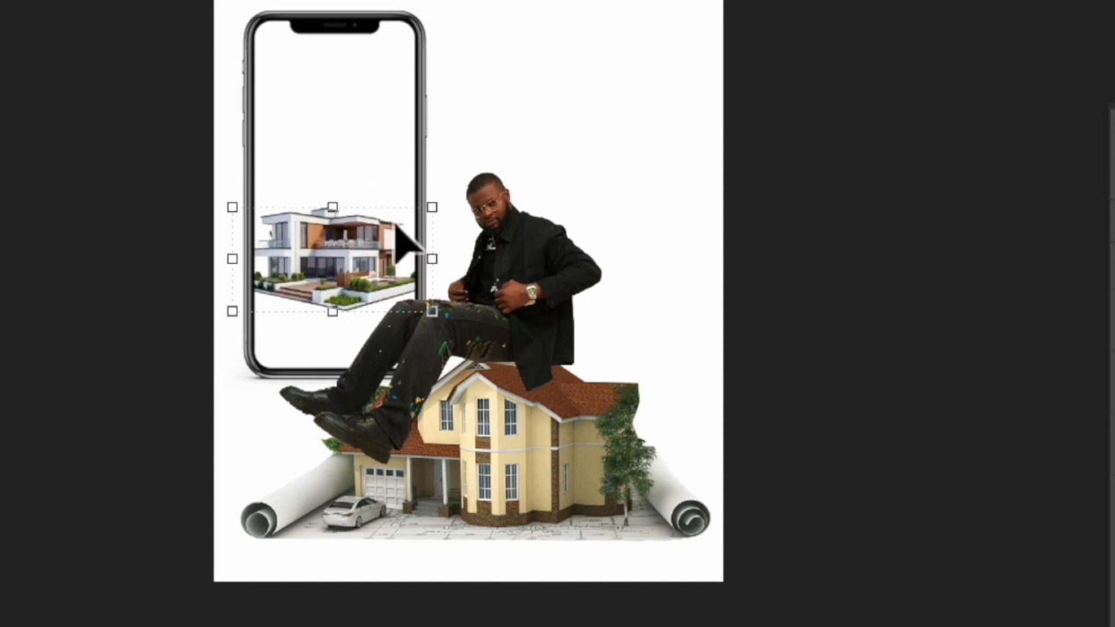
drag(475, 196, 548, 166)
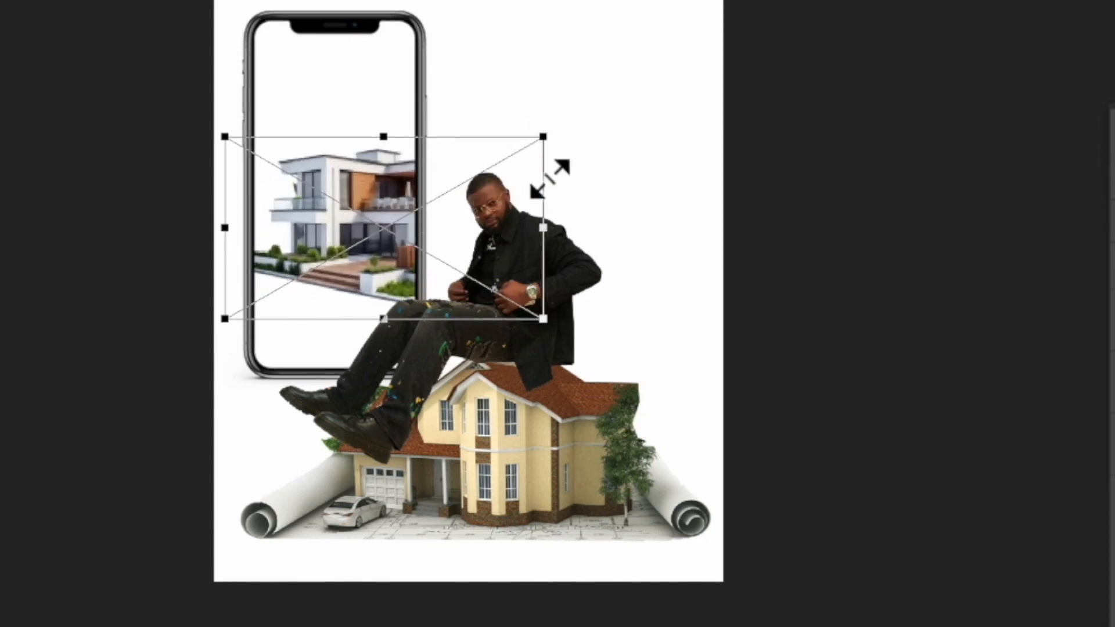
drag(220, 320, 146, 390)
drag(467, 277, 430, 258)
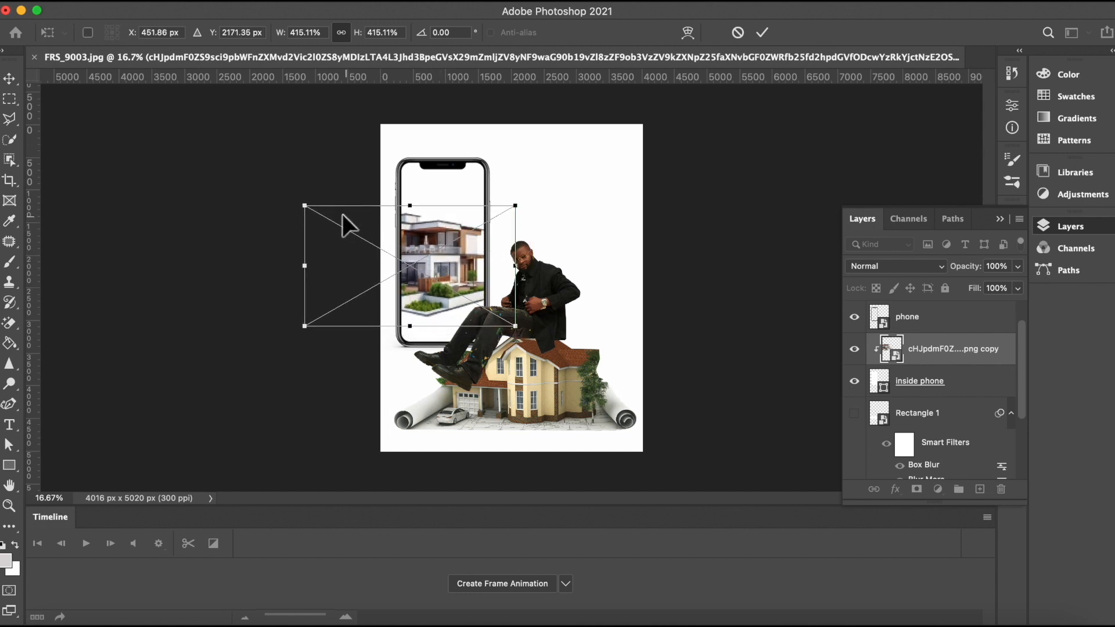
drag(437, 246, 437, 249)
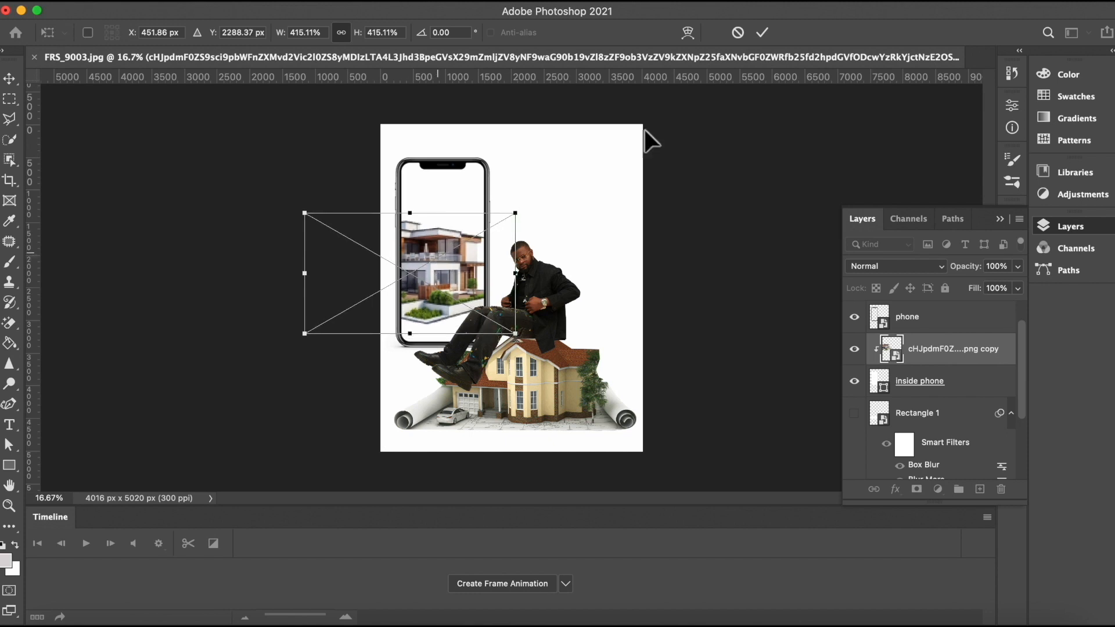
click(761, 33)
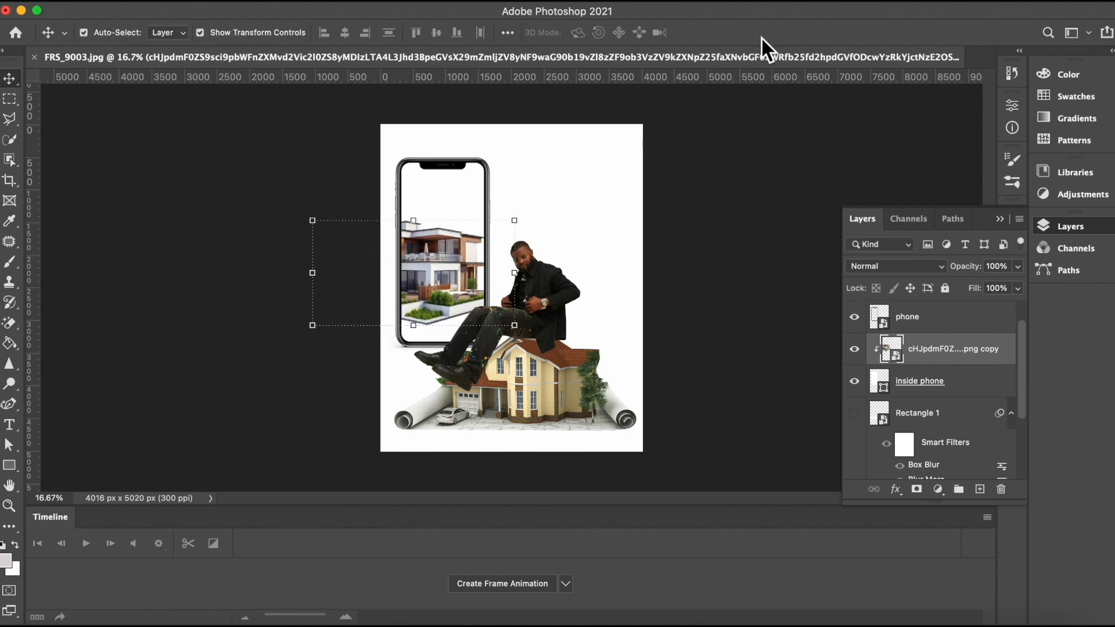
Step: Add a new empty layer directly above the background layer
click(725, 164)
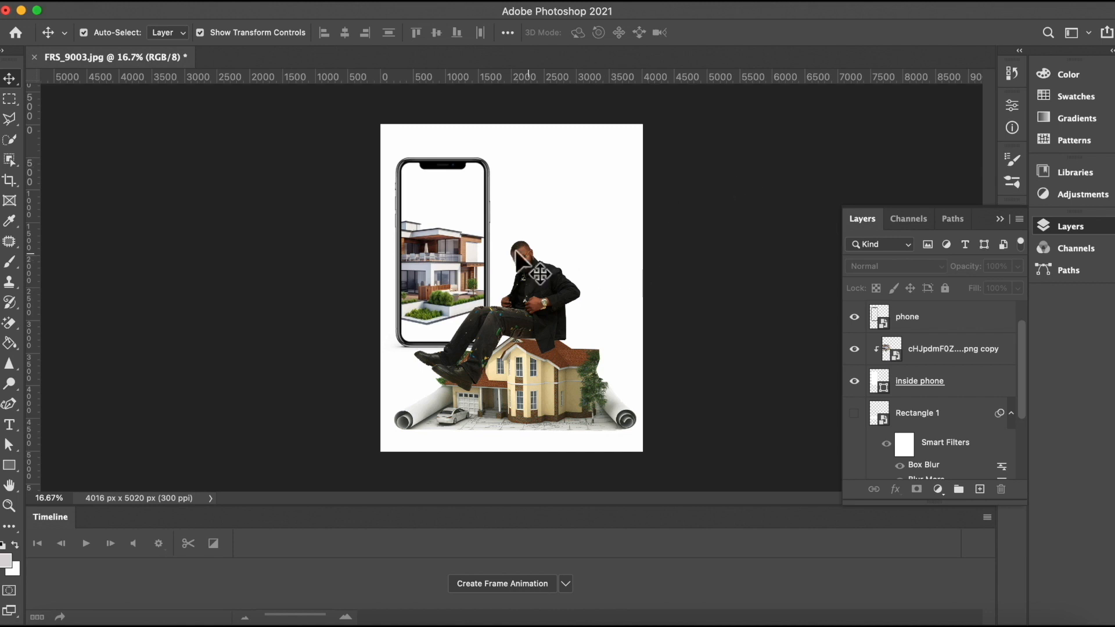
click(560, 246)
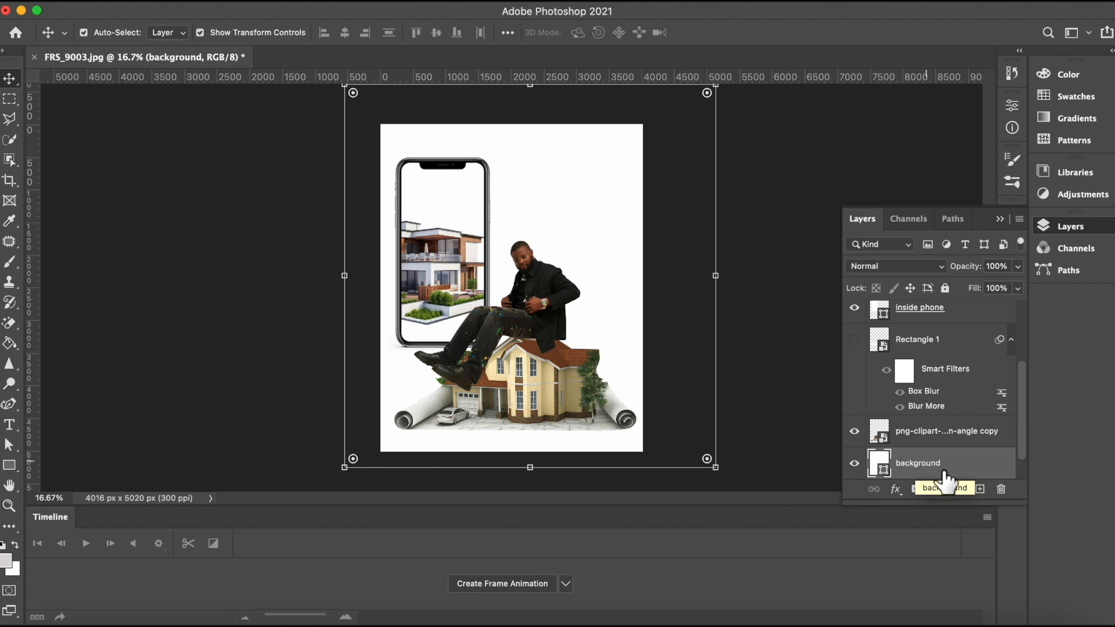
click(980, 490)
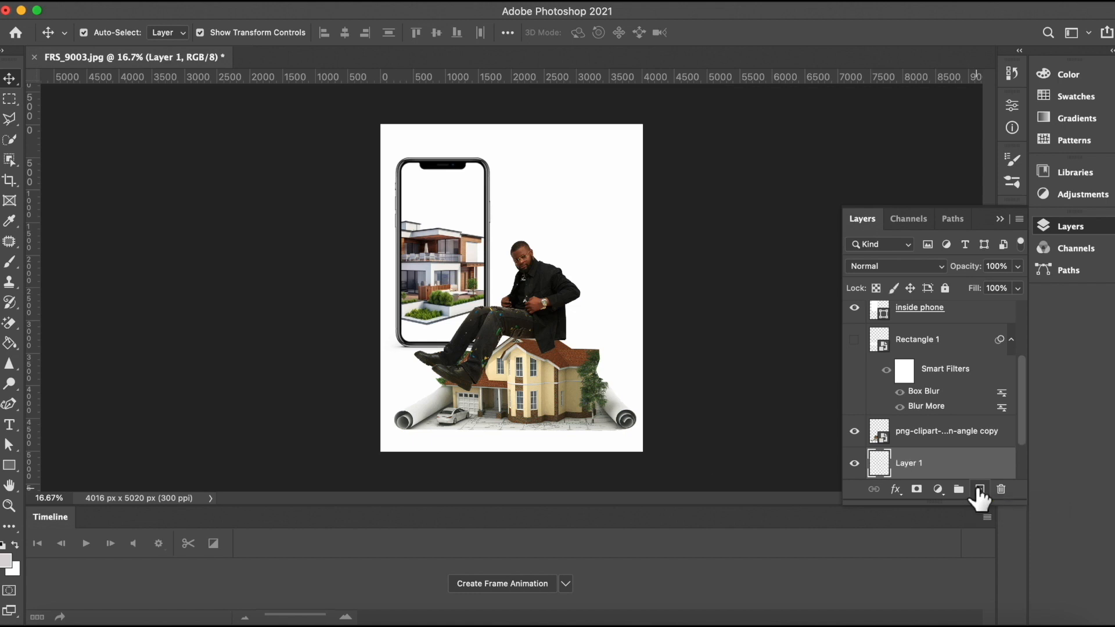
Step: Bring the Unknown.jpeg sky image in above the background and scale it to about 319% across the canvas top
click(56, 620)
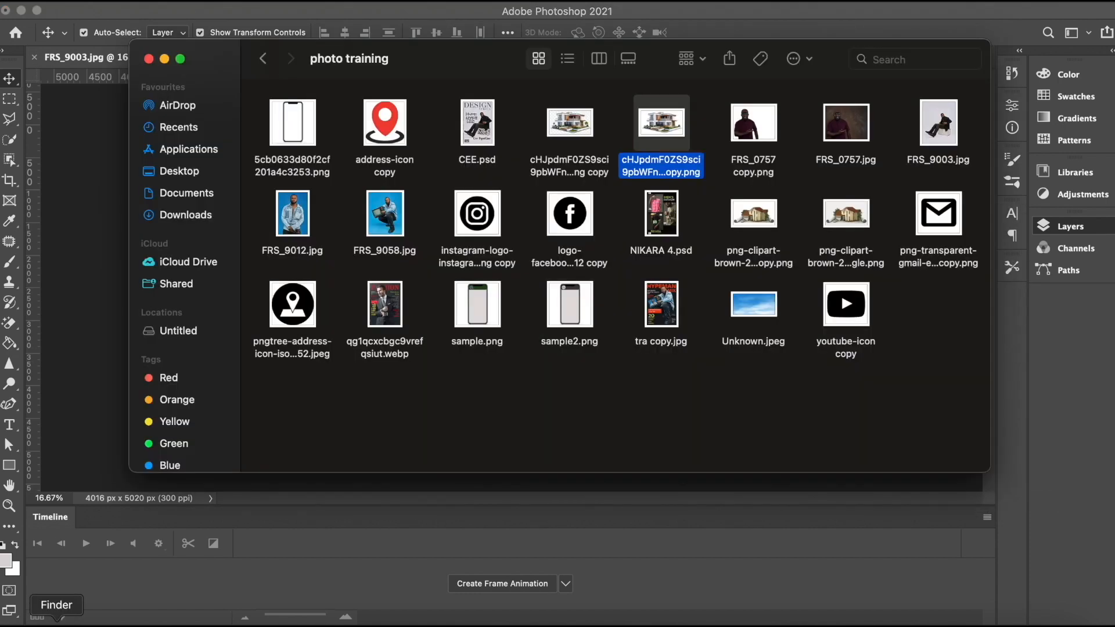
drag(663, 120, 623, 117)
click(767, 303)
drag(767, 303, 67, 309)
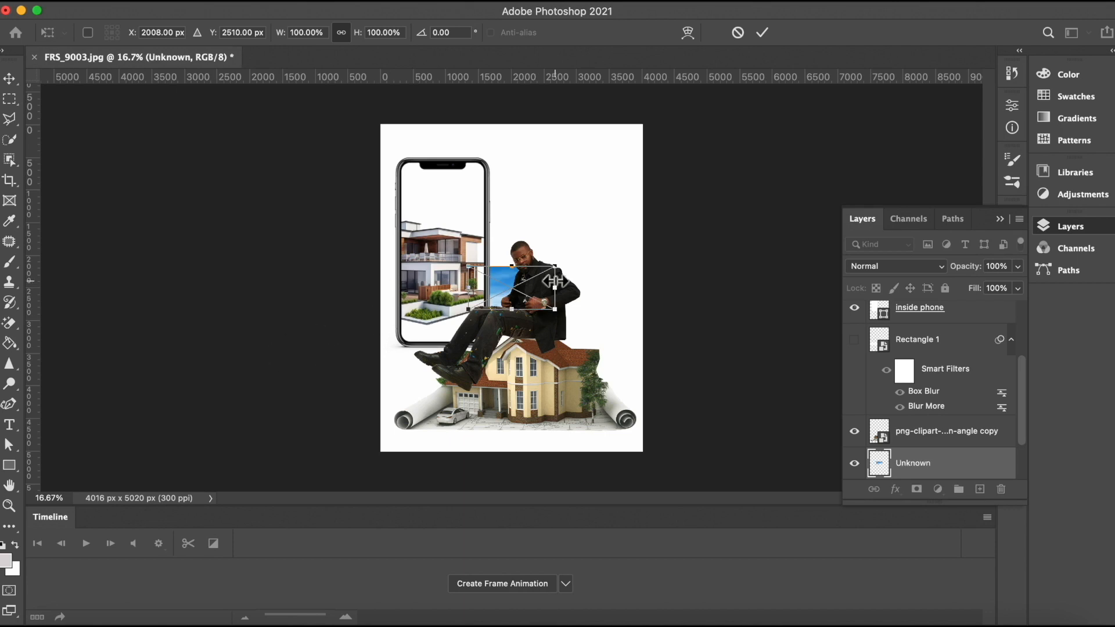
drag(556, 265, 573, 151)
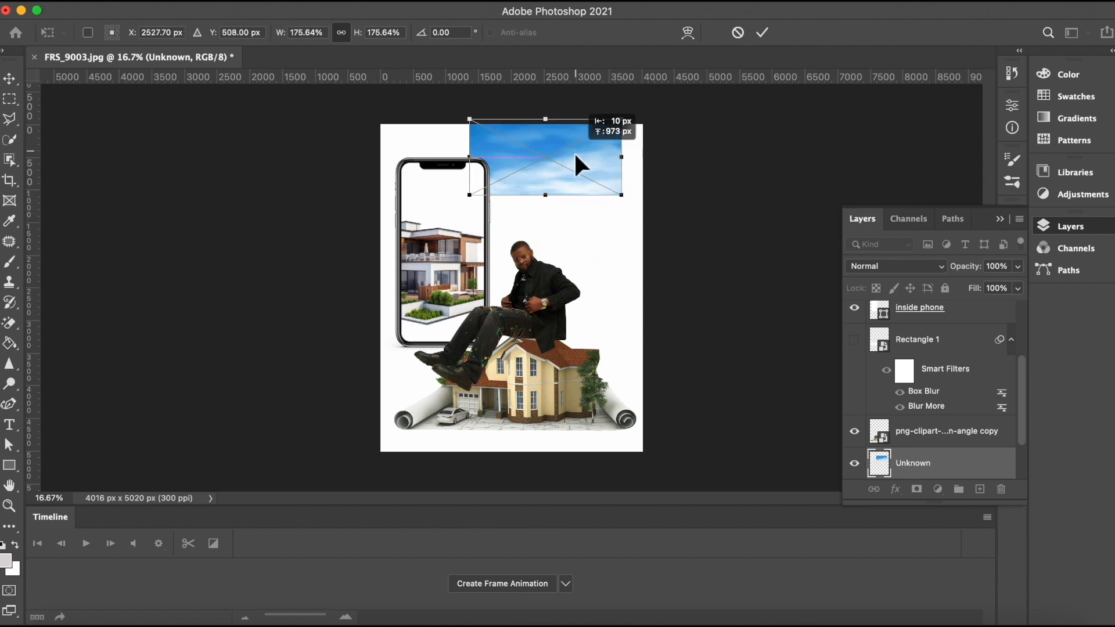
drag(468, 195, 374, 242)
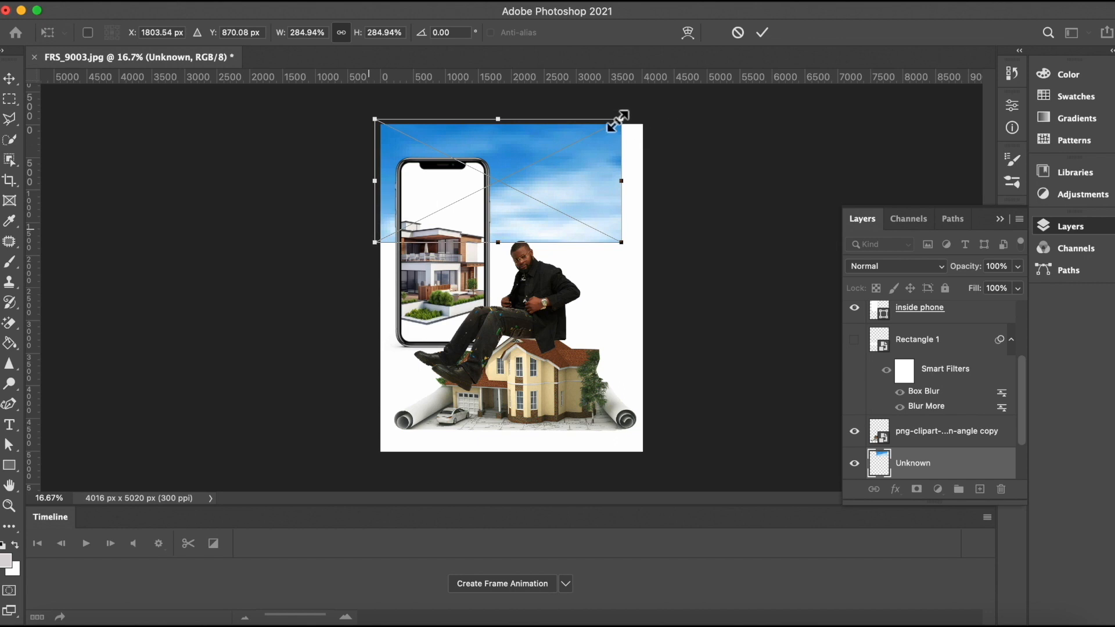
drag(621, 119, 650, 105)
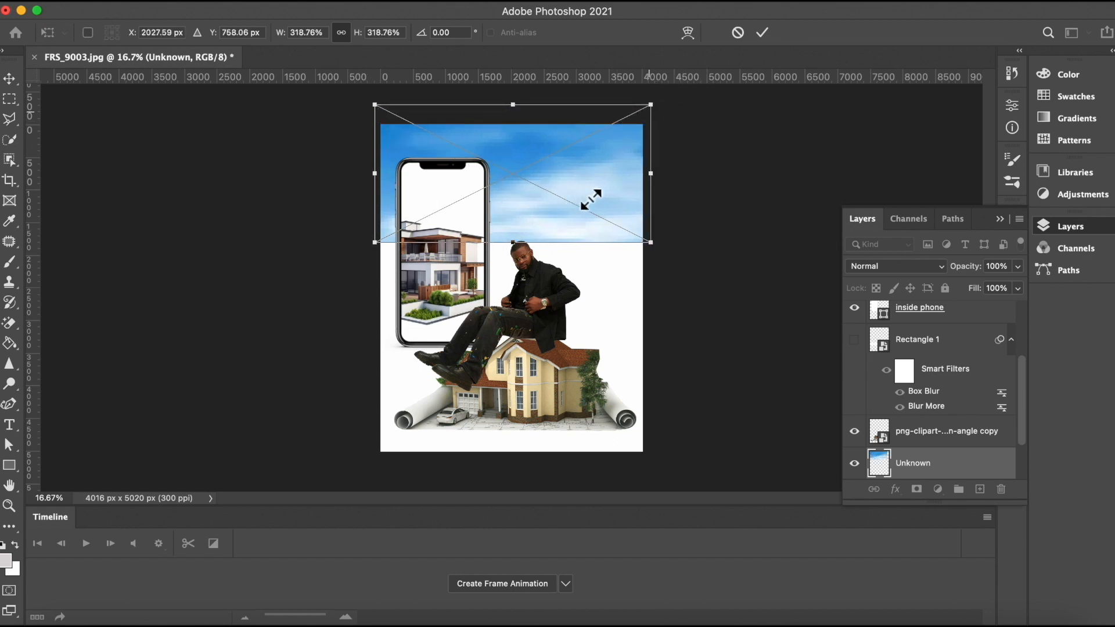
click(761, 34)
drag(586, 189, 585, 161)
Step: Apply a Box Blur with a radius of 454 pixels to the sky image layer
click(347, 4)
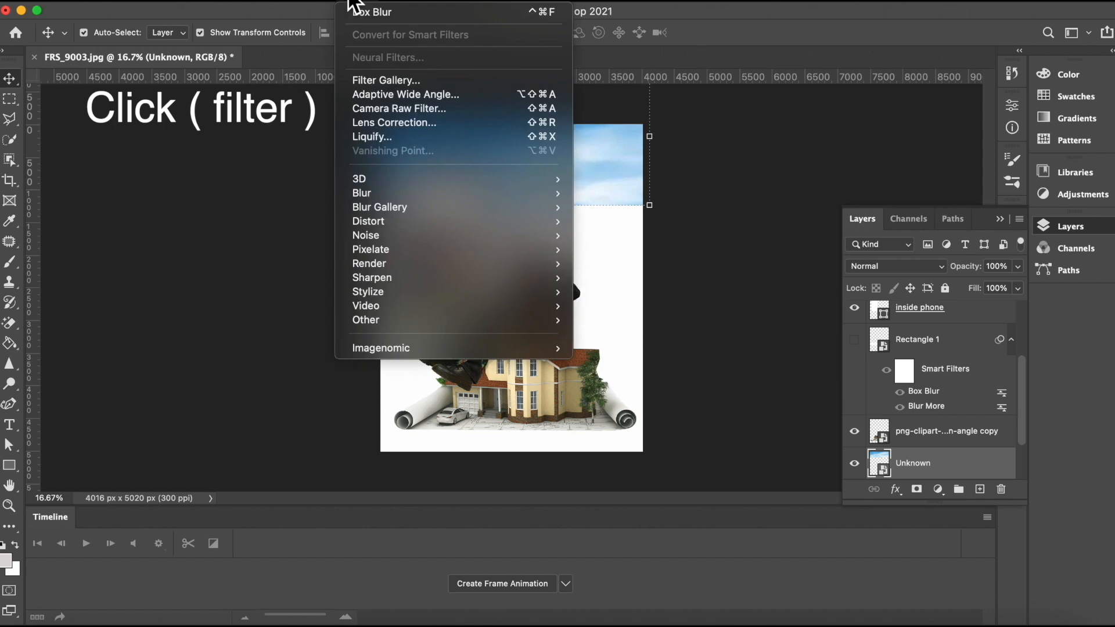
mouse_move(375, 197)
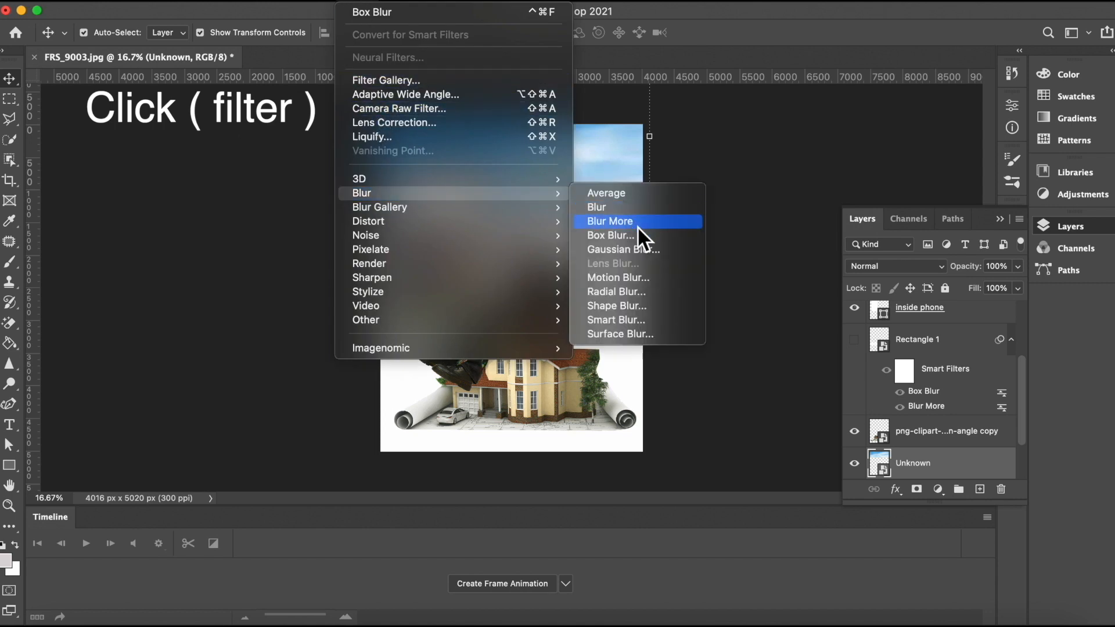
click(611, 235)
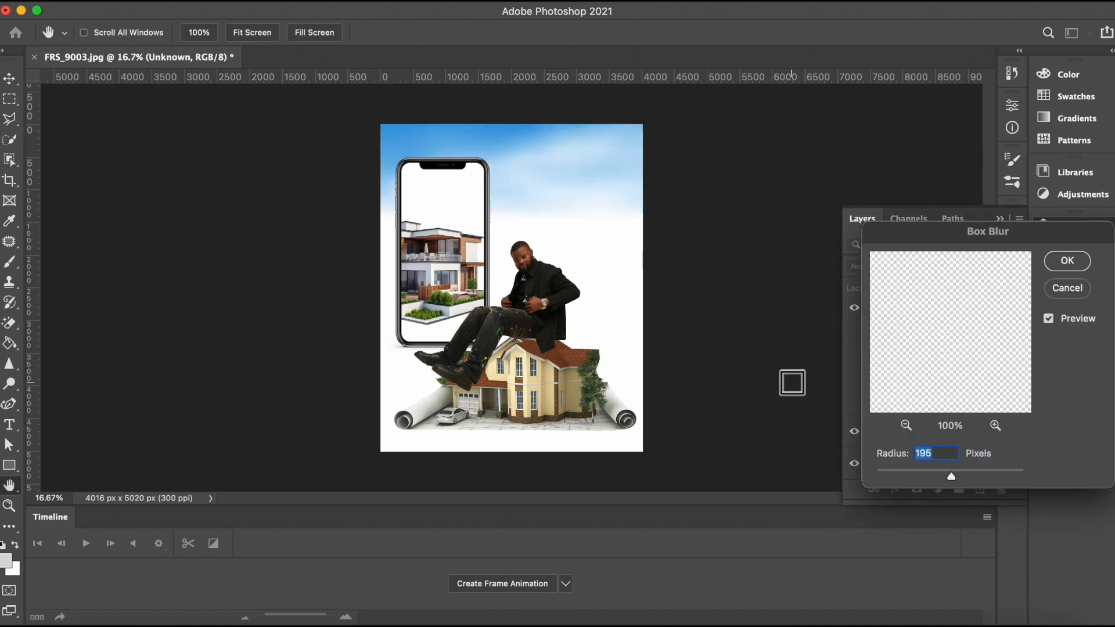
drag(953, 475, 968, 480)
drag(969, 479, 980, 485)
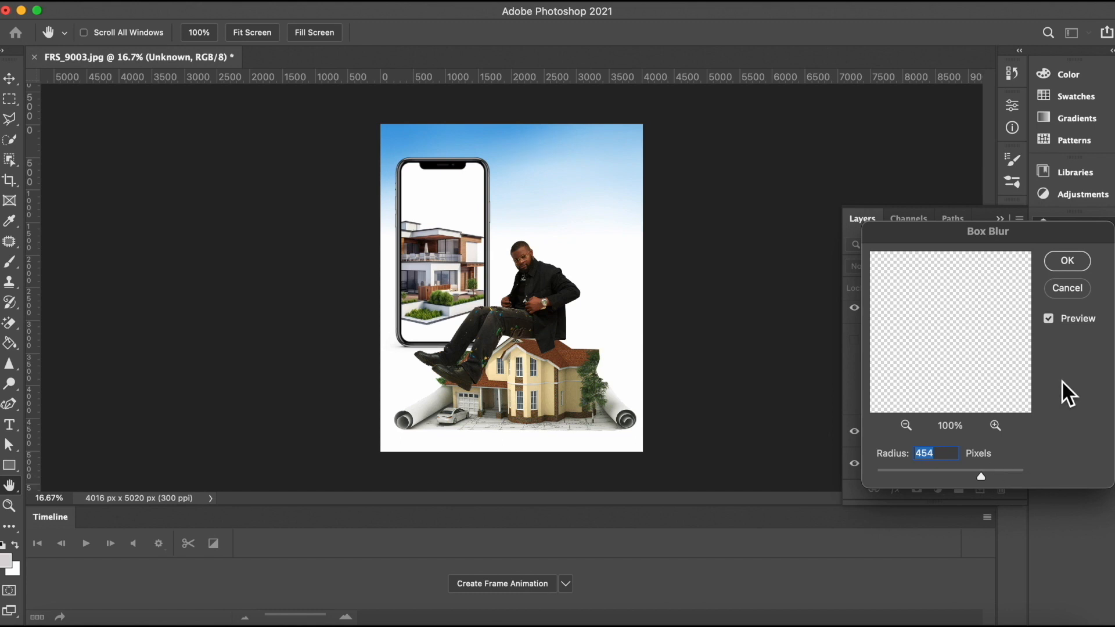
click(1068, 267)
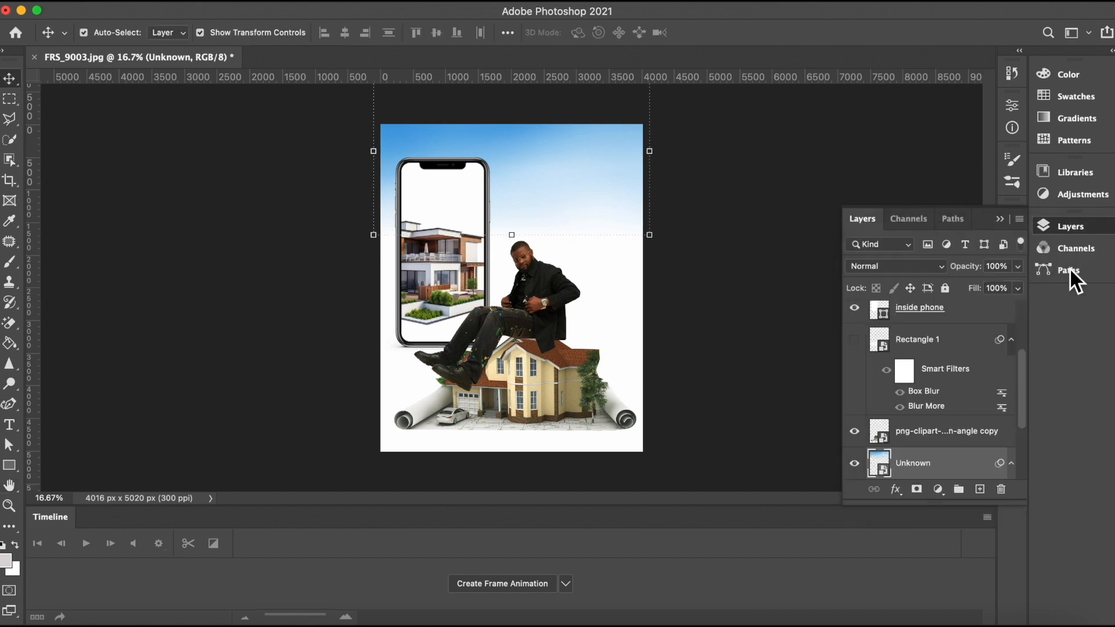
Step: Rename the Unknown layer to sky
double_click(916, 463)
key(BackSpace)
text(sky)
key(Return)
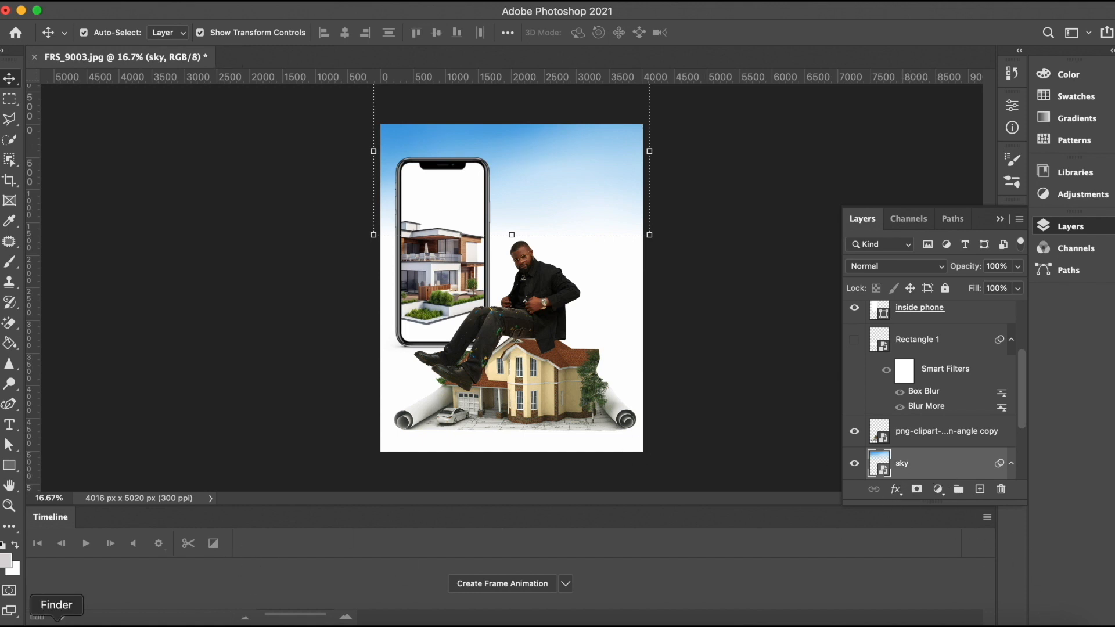
Step: Bring the second modern house image into the document and scale it to about 340% across the canvas top right
click(56, 618)
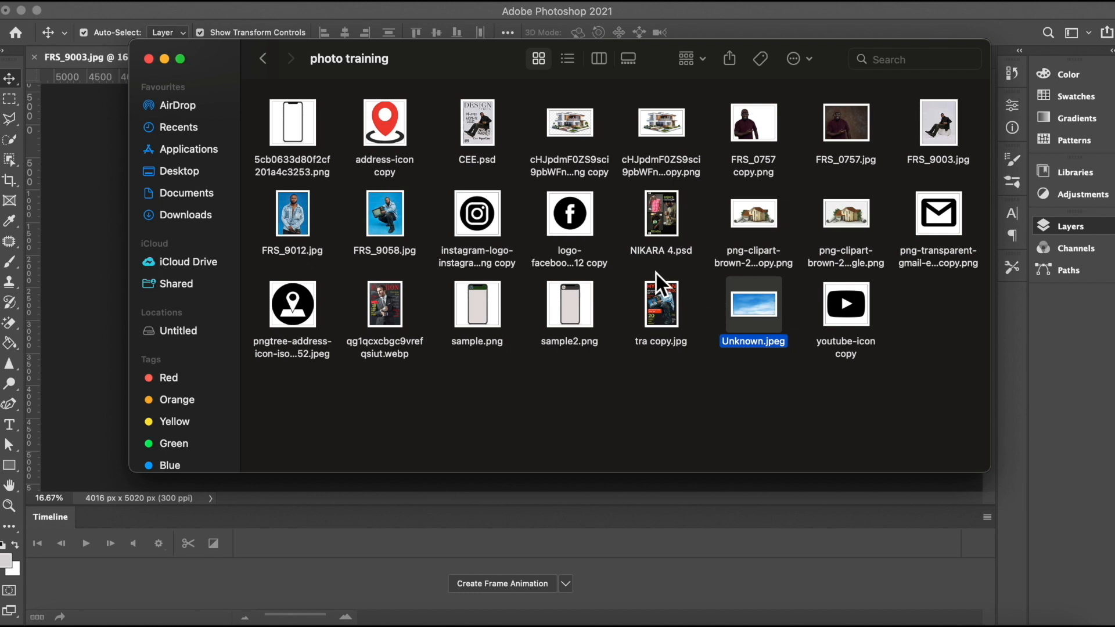
drag(659, 121, 58, 270)
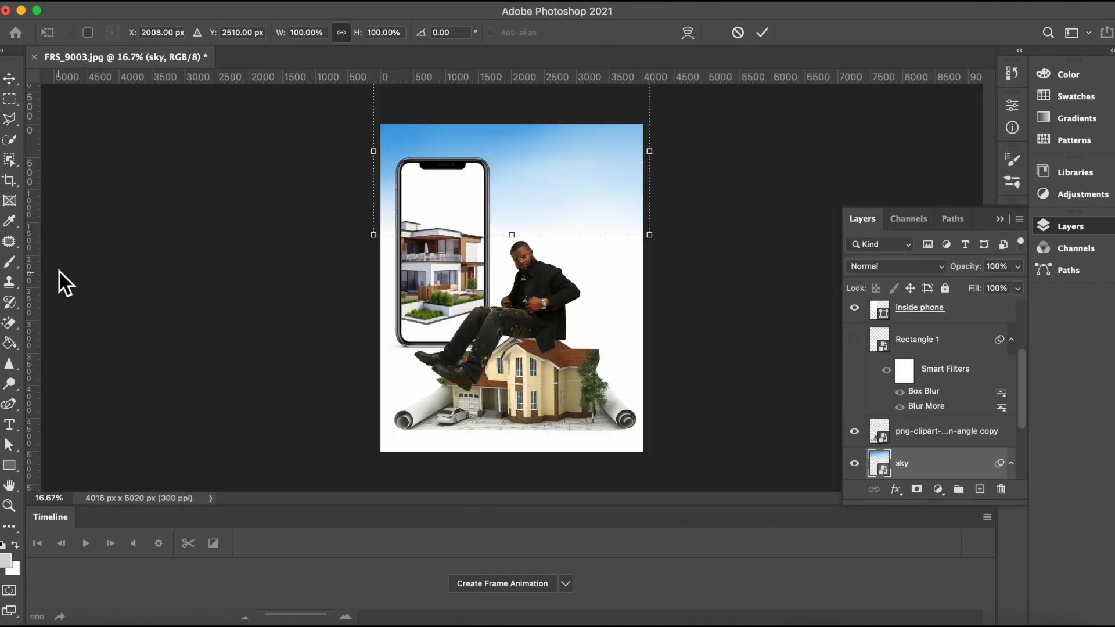
drag(538, 272, 627, 231)
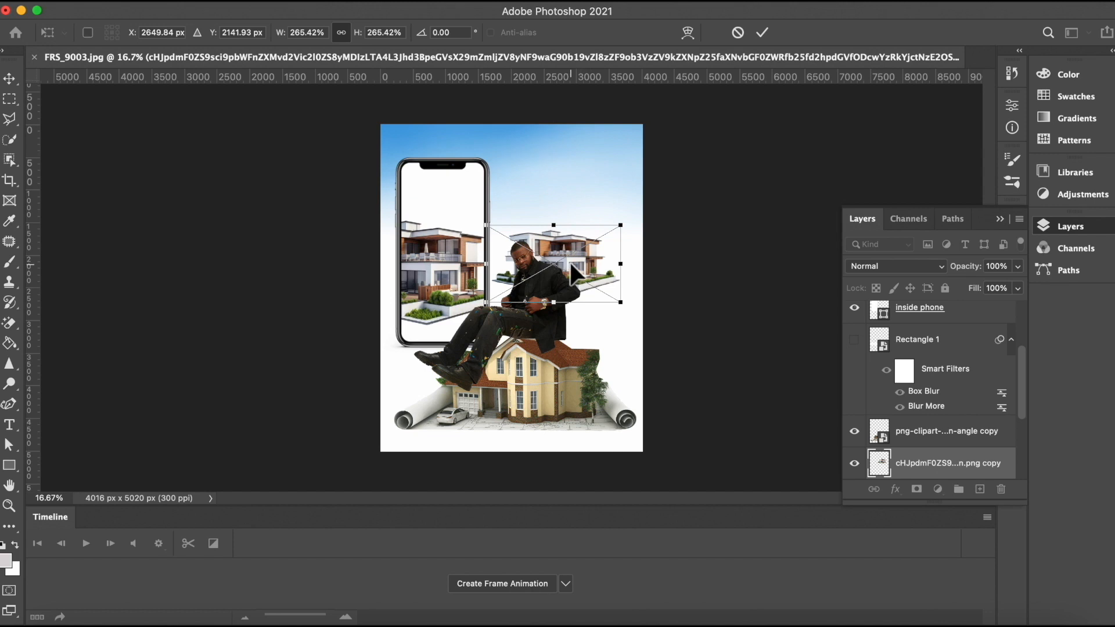
drag(571, 253, 580, 193)
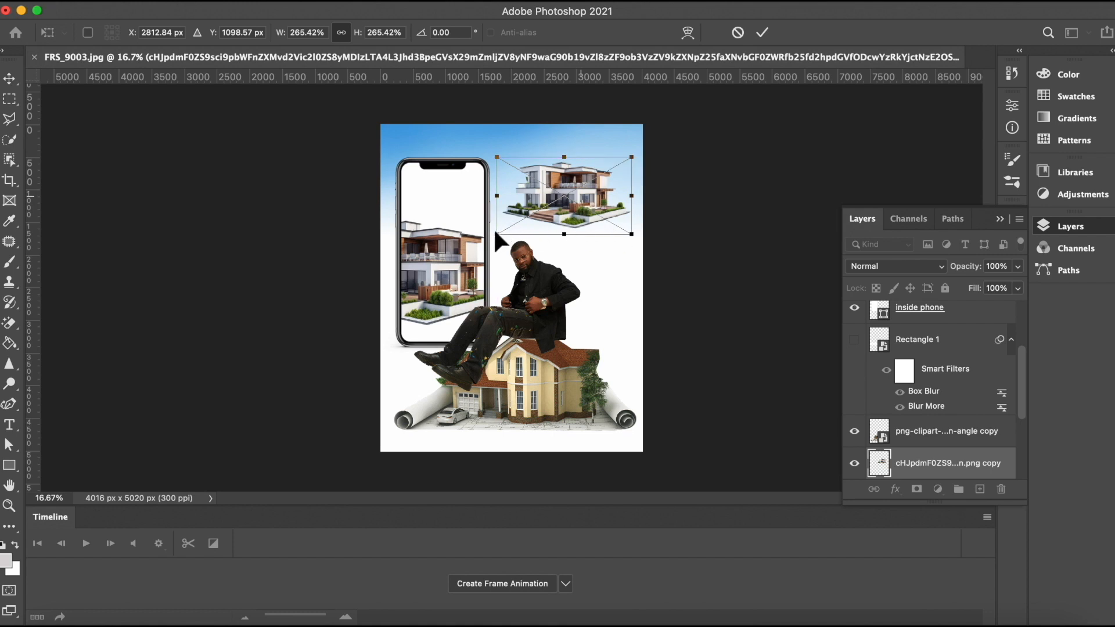
drag(495, 233, 477, 245)
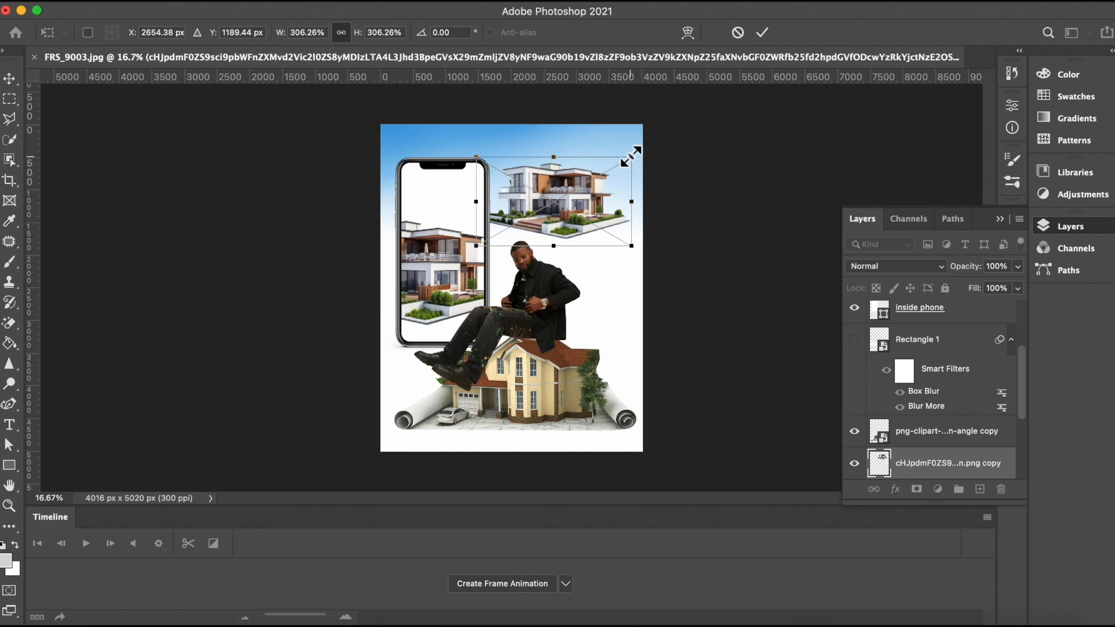
drag(639, 146, 647, 148)
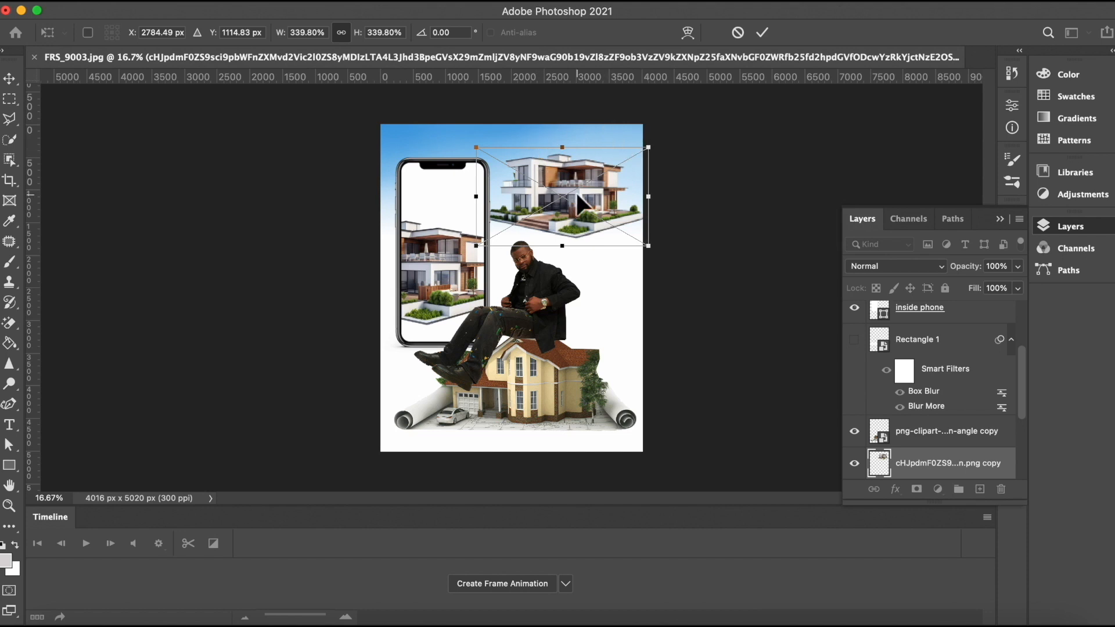
drag(575, 196, 575, 173)
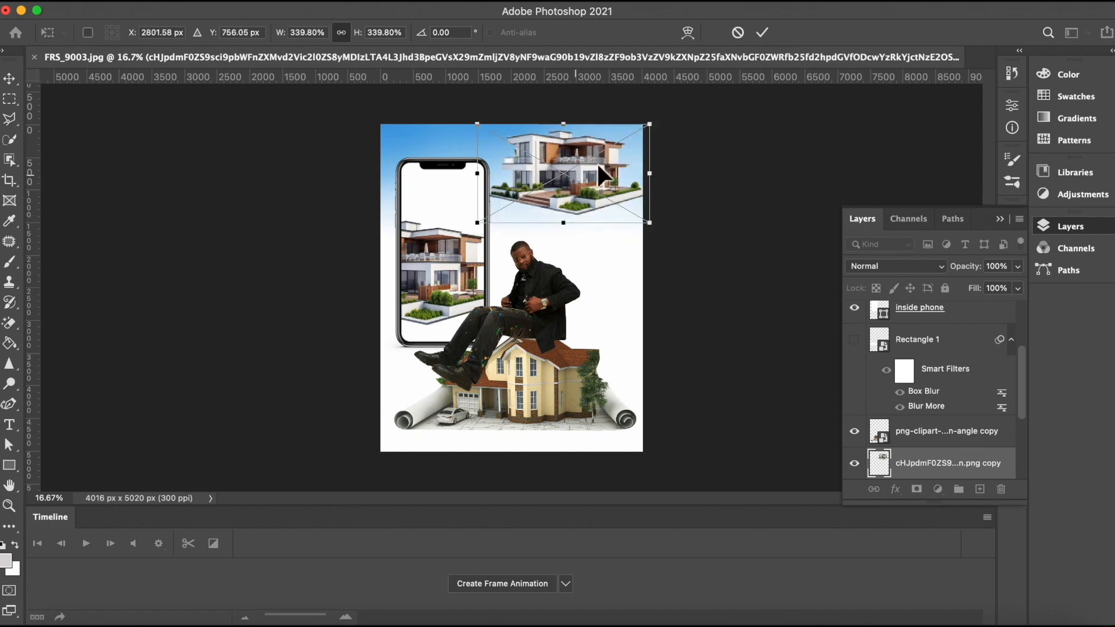
click(762, 33)
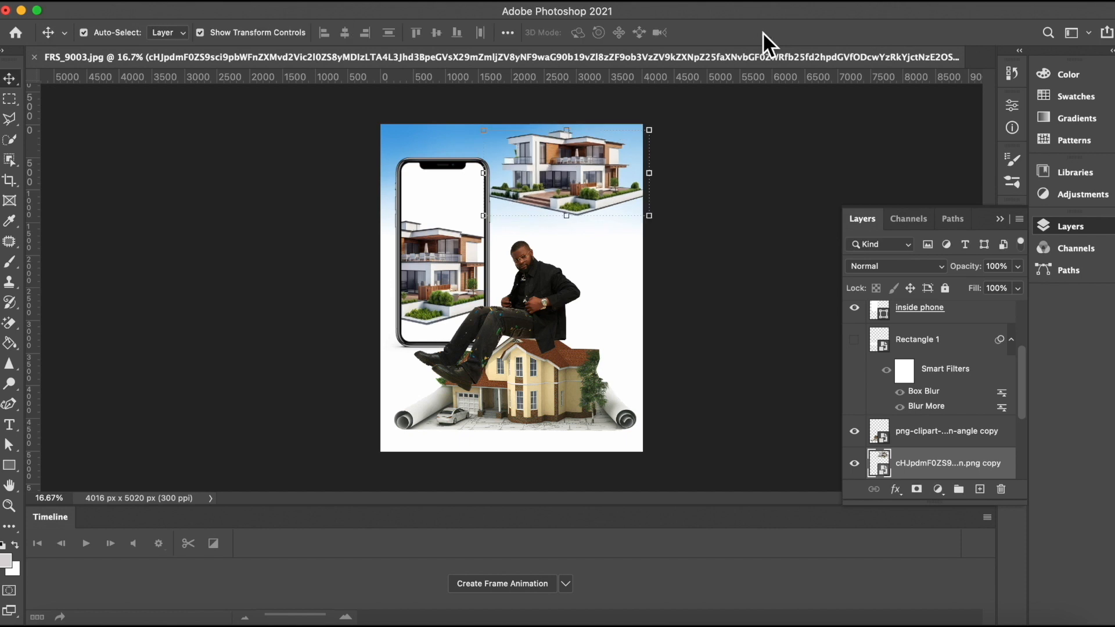
Step: Add a new layer and draw a white rectangle about 4673 × 1806 px across the upper middle of the canvas
click(580, 177)
click(980, 490)
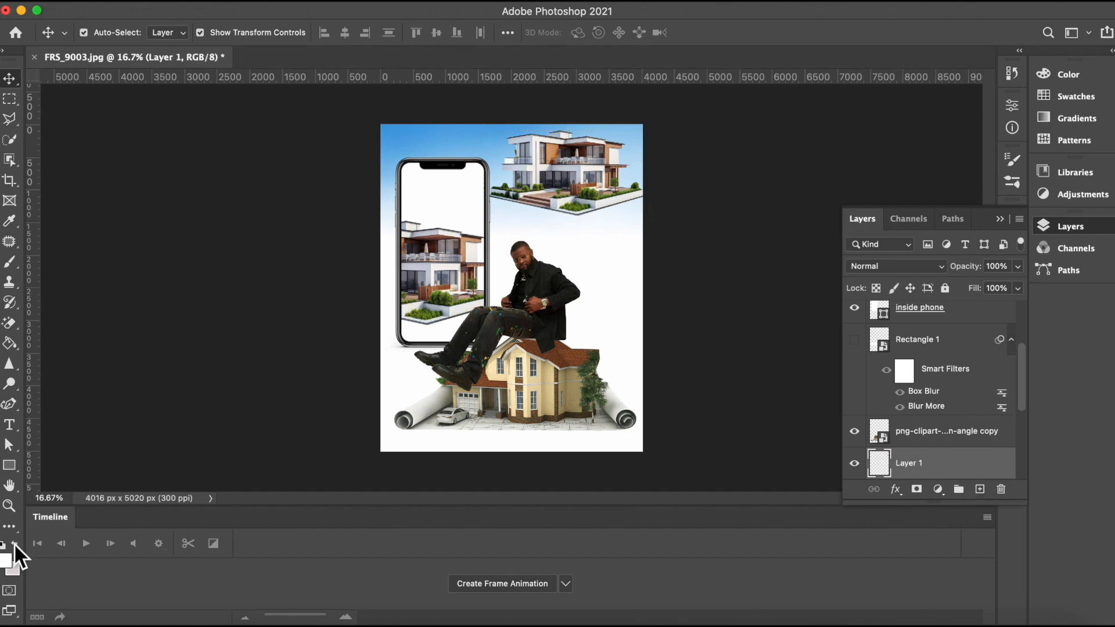
click(10, 464)
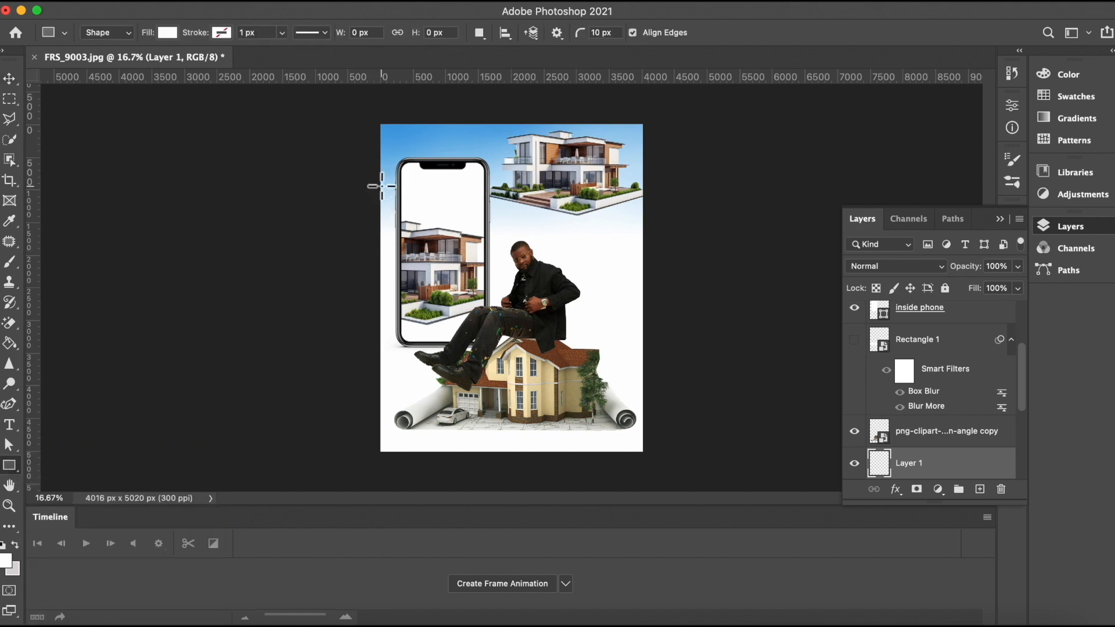
drag(382, 186, 686, 304)
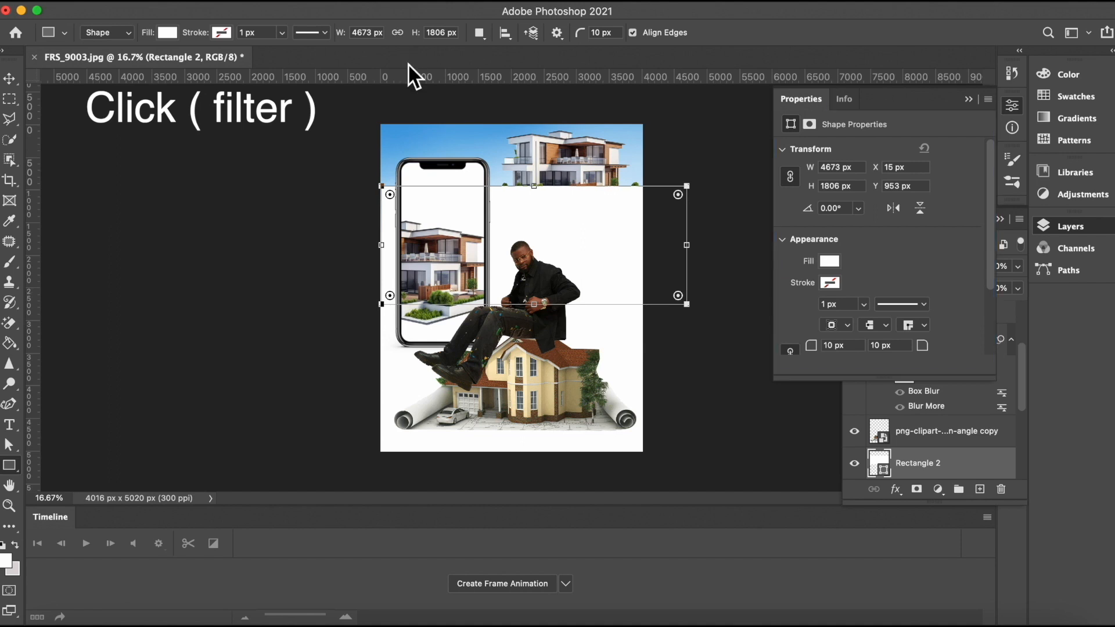
Step: Convert the rectangle to a smart object and apply a Box Blur to soften it into a fade
click(364, 6)
mouse_move(387, 192)
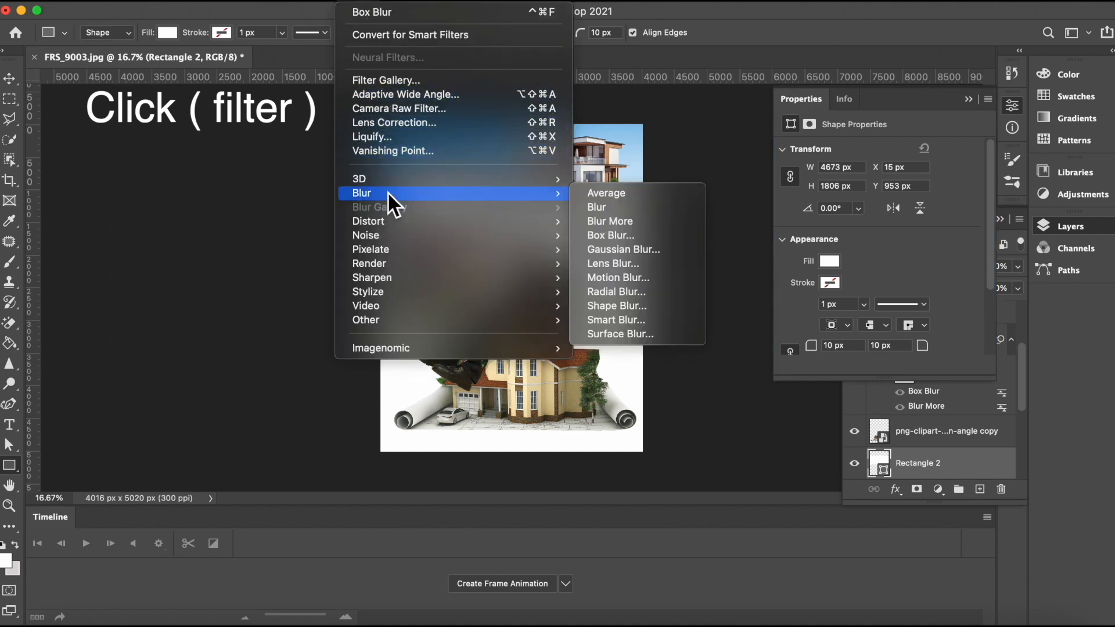
click(621, 235)
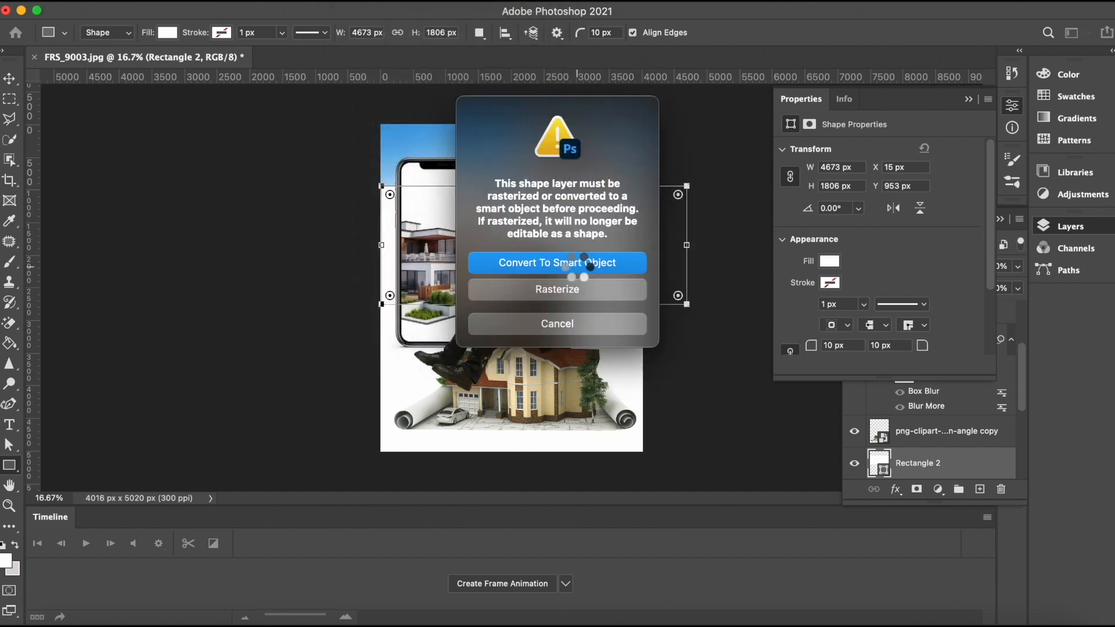
click(575, 264)
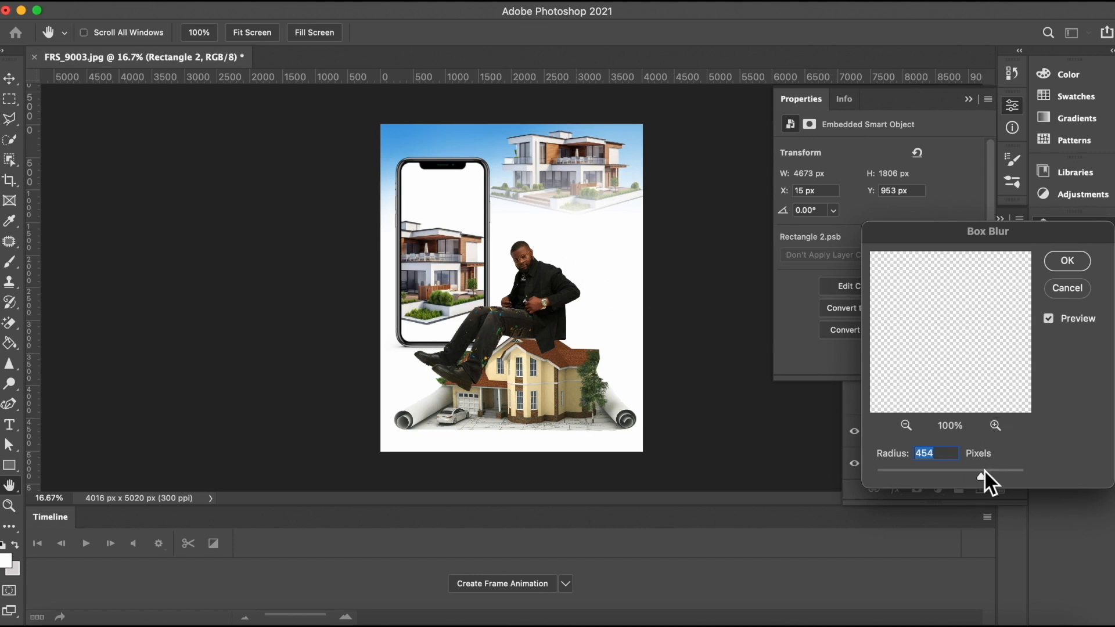
drag(981, 473, 973, 473)
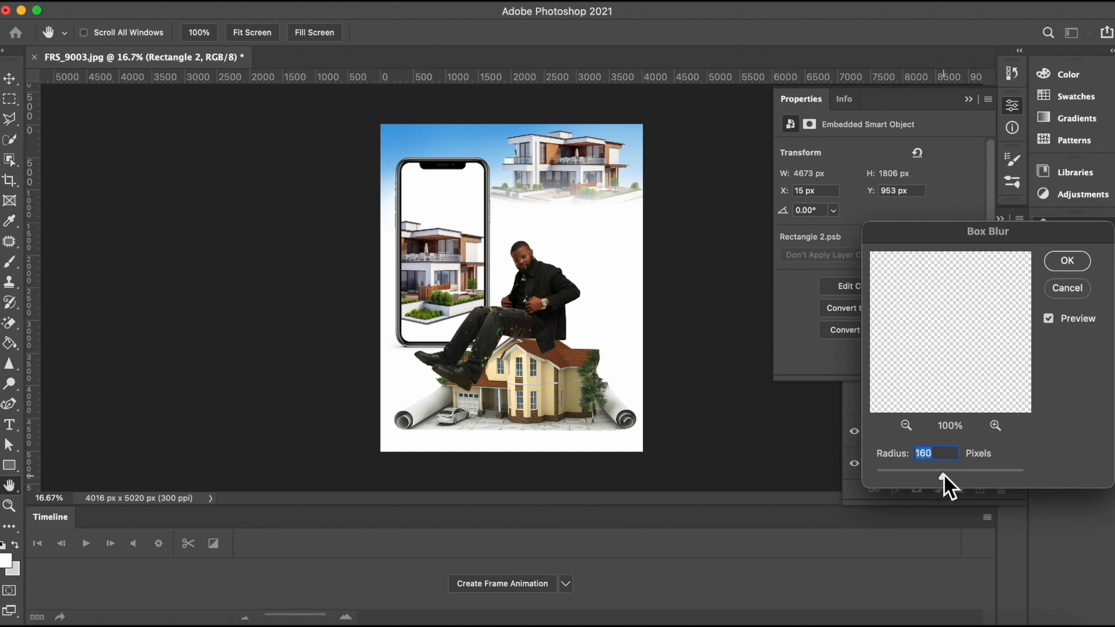
drag(942, 473, 974, 476)
click(1067, 262)
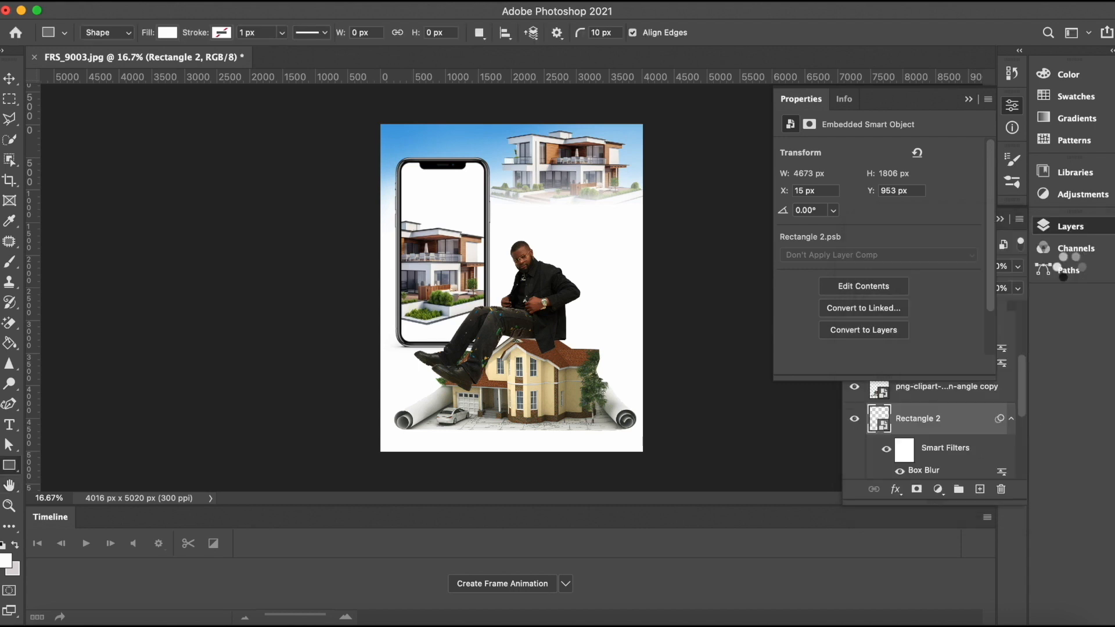
Step: Rename the blurred rectangle layer to fade
click(963, 436)
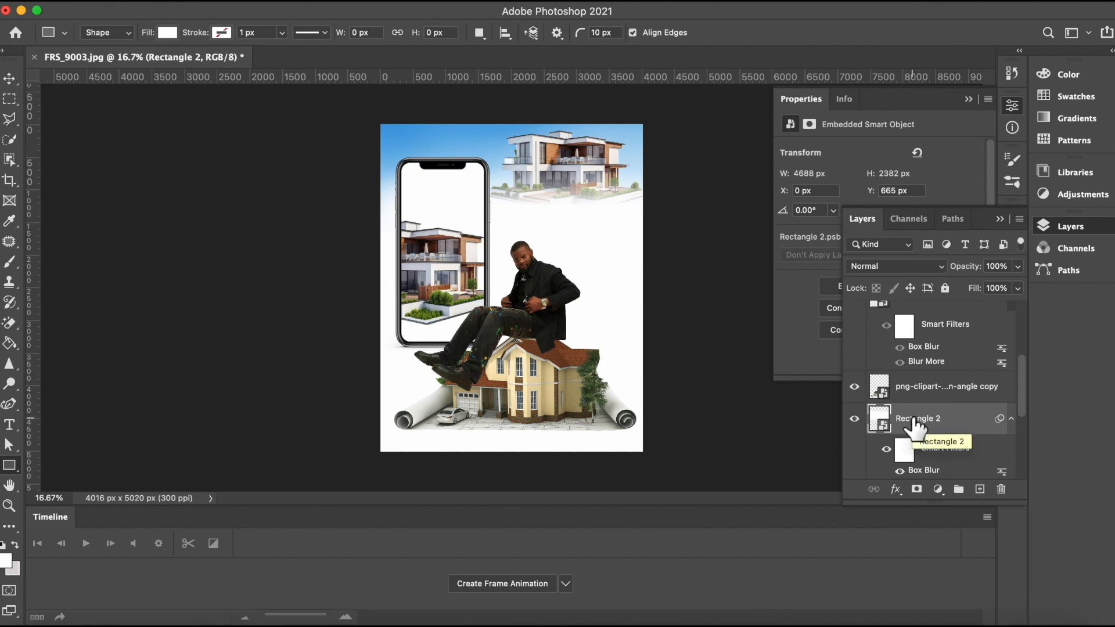
double_click(914, 419)
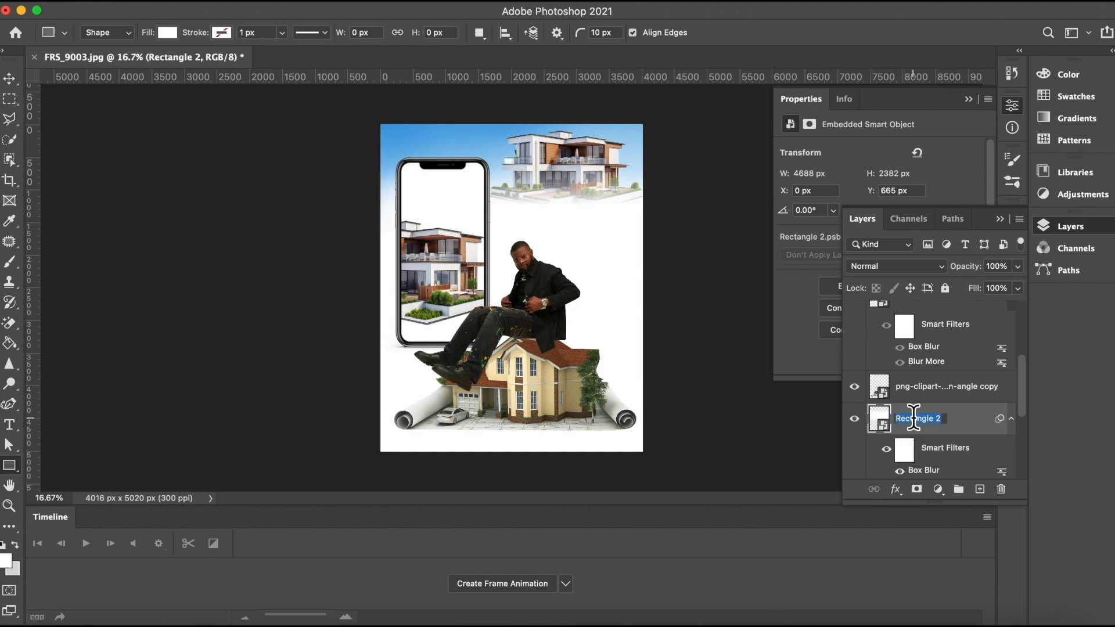
key(BackSpace)
text(fade)
key(Return)
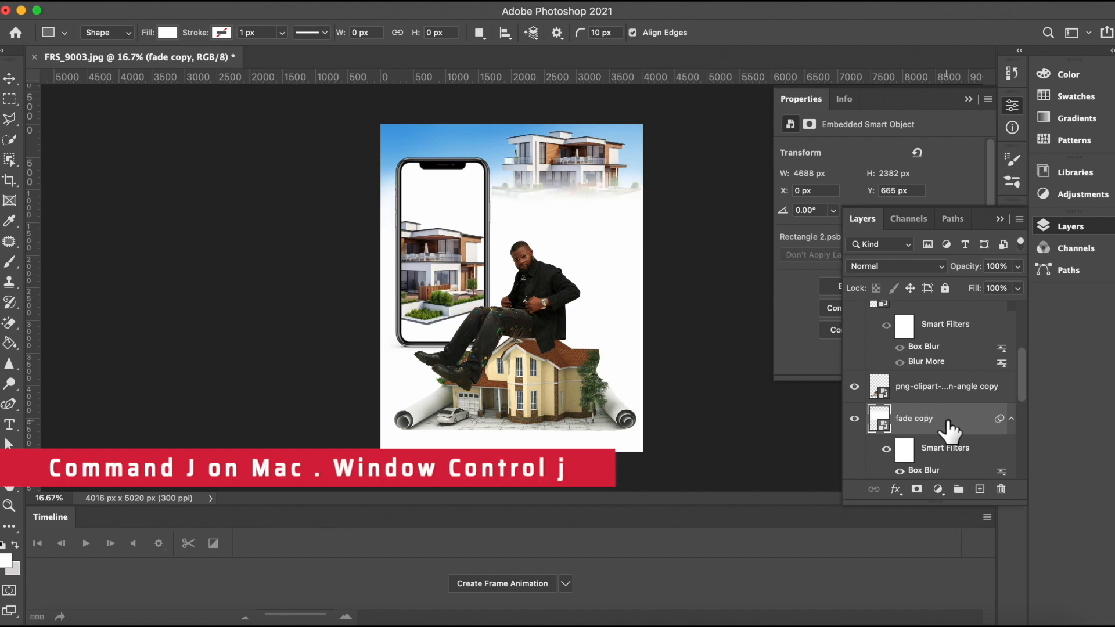
Step: Duplicate the fade layer and set the copy's fill to 62%
key(super+j)
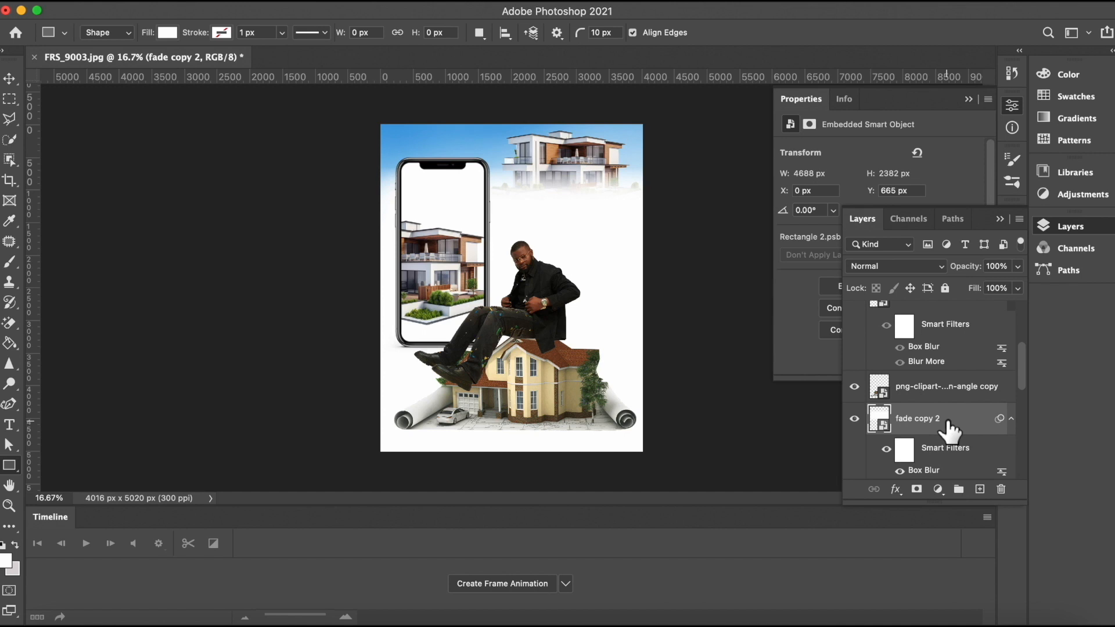
click(1016, 289)
drag(987, 303, 988, 304)
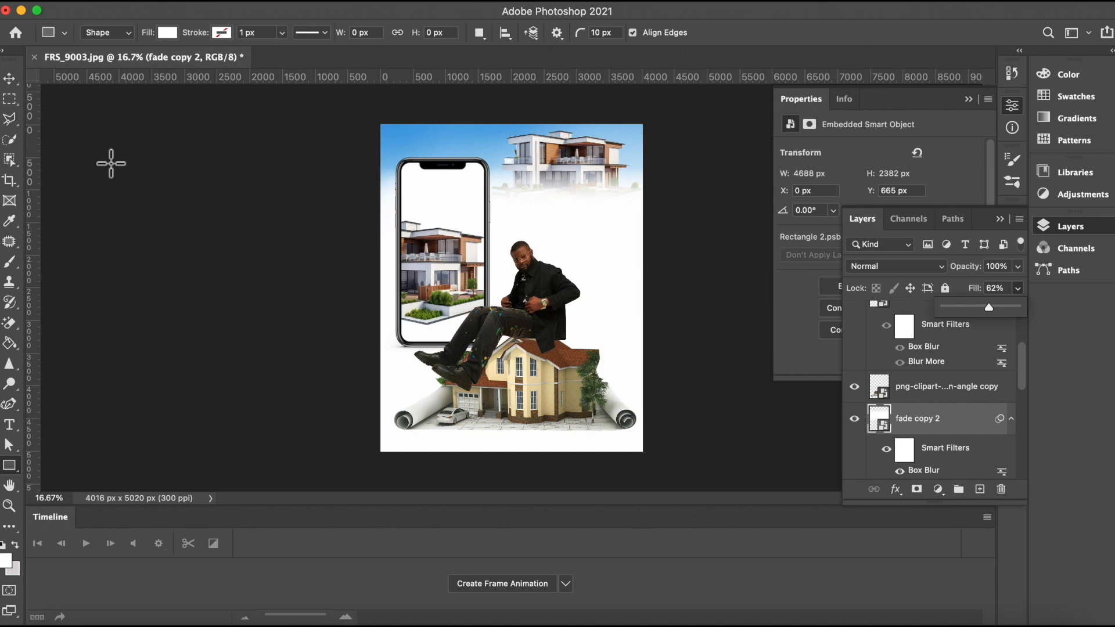
Step: Select the top layer, bring in the Oskach Realty logo image and scale it to about 20% at the phone screen's top
click(9, 78)
click(470, 145)
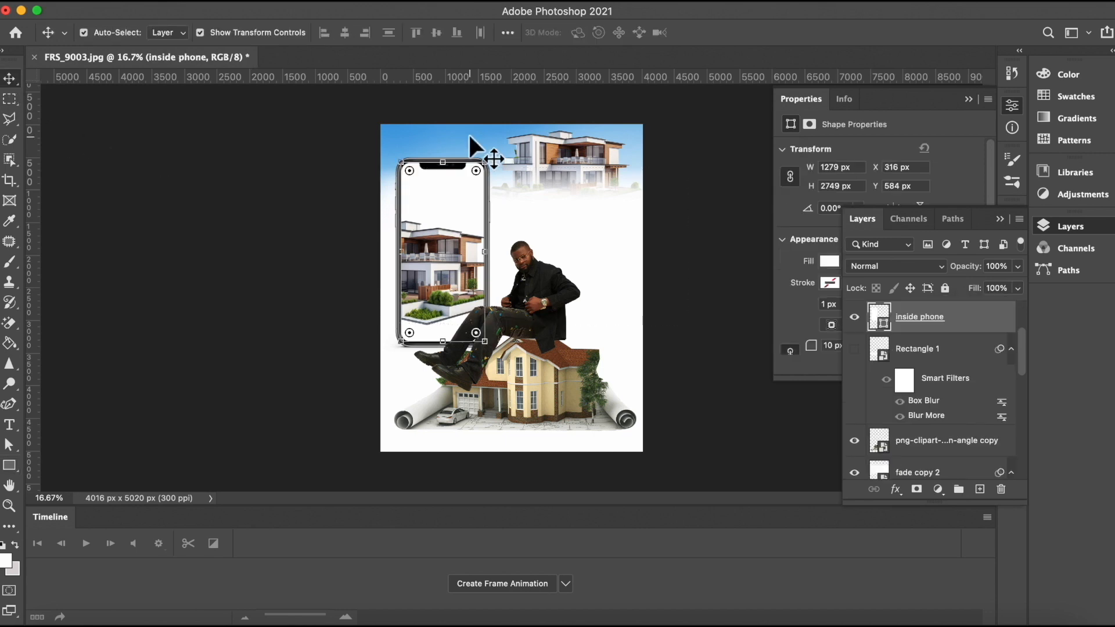
scroll(912, 390, up, 3)
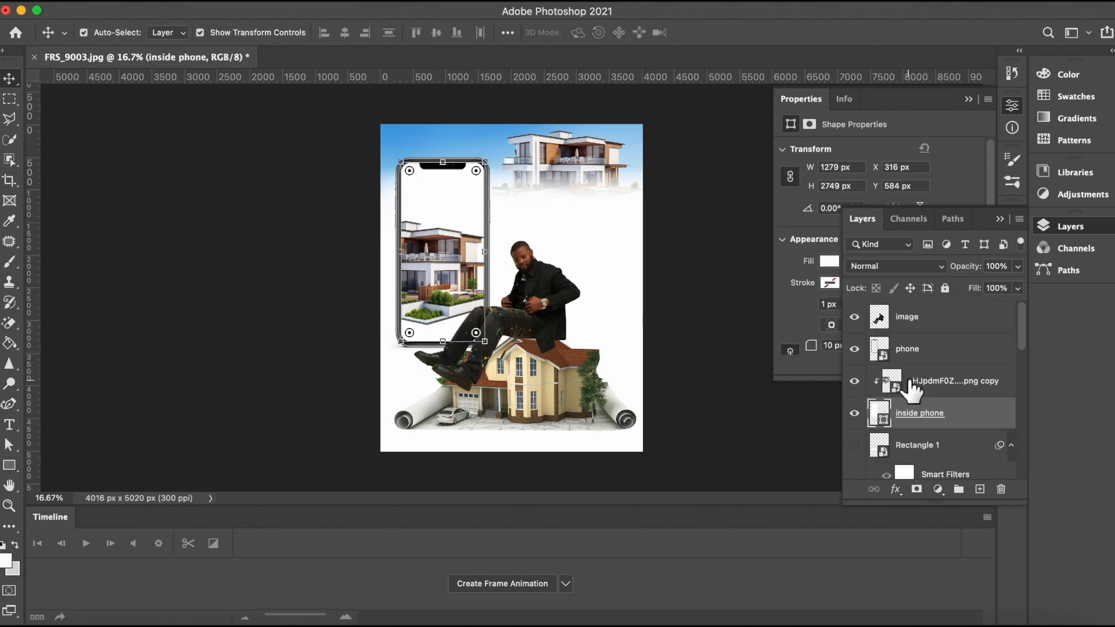
click(934, 329)
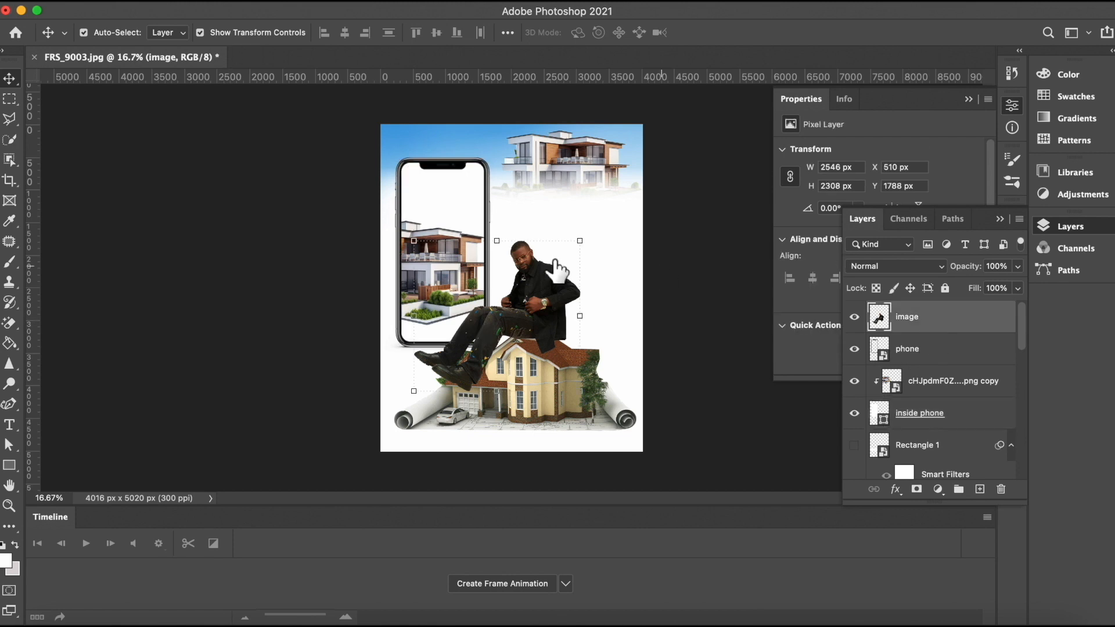
click(56, 619)
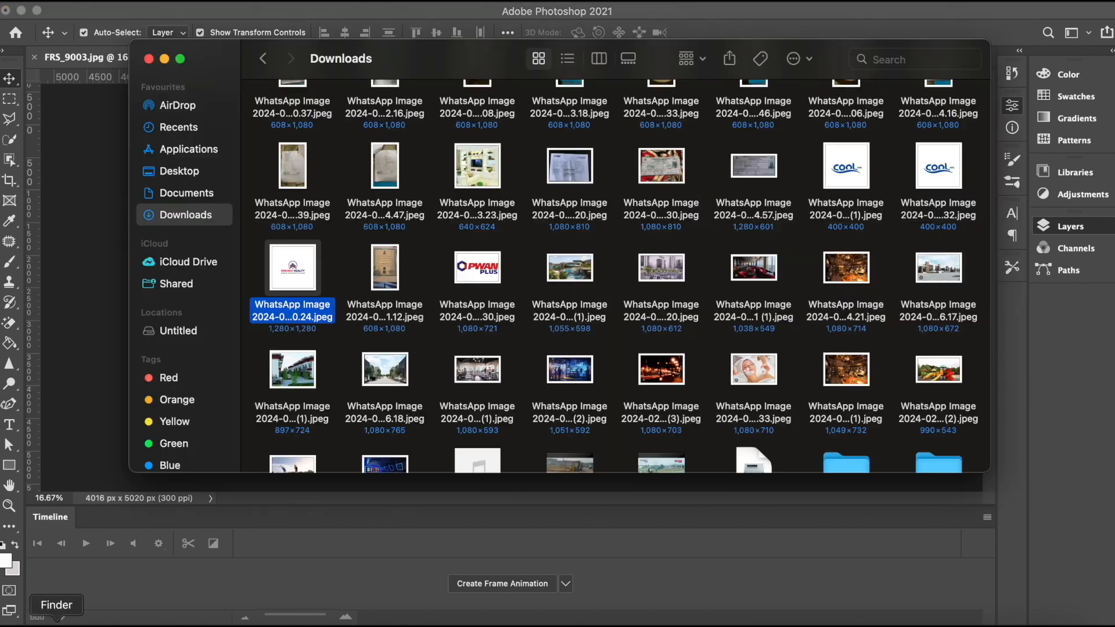
drag(291, 275, 489, 197)
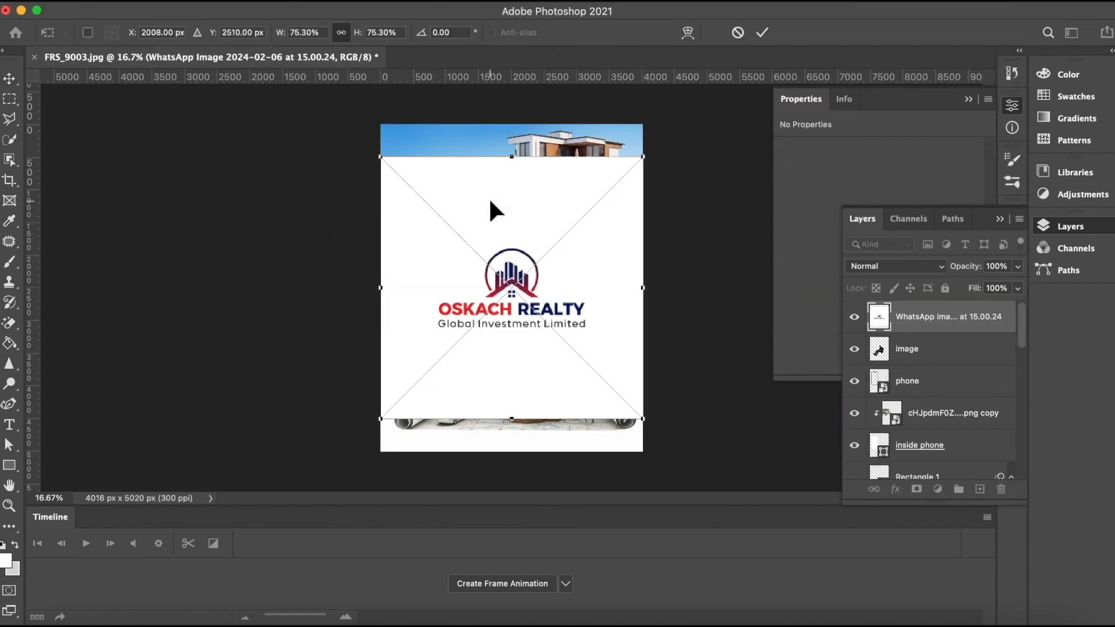
drag(380, 418, 445, 311)
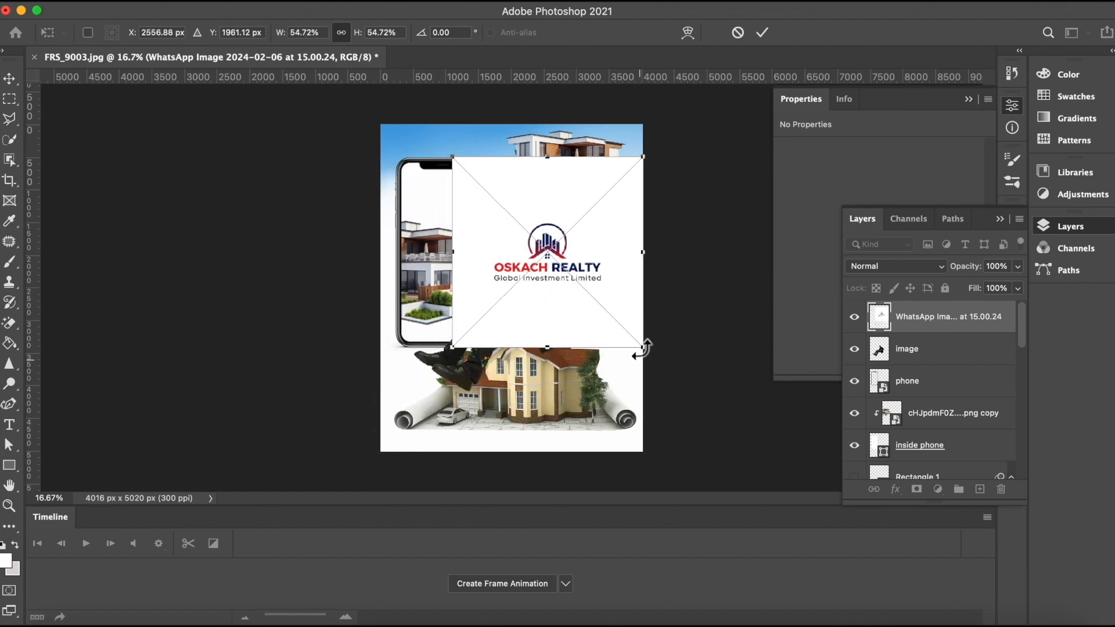
drag(636, 346, 541, 246)
drag(538, 162, 480, 162)
drag(405, 233, 400, 239)
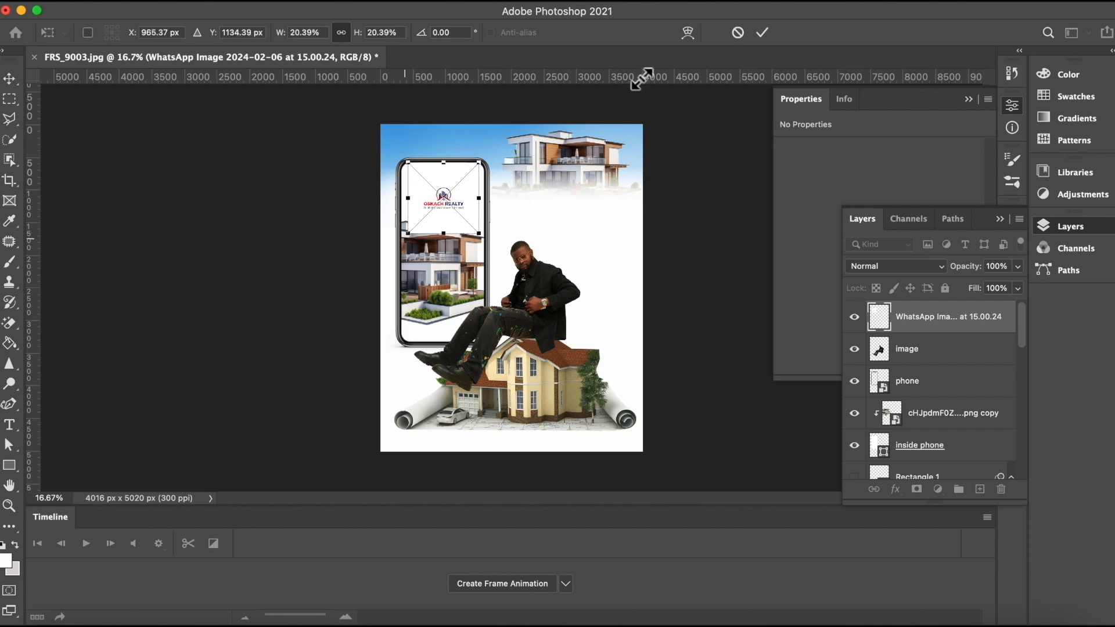
click(763, 33)
click(708, 174)
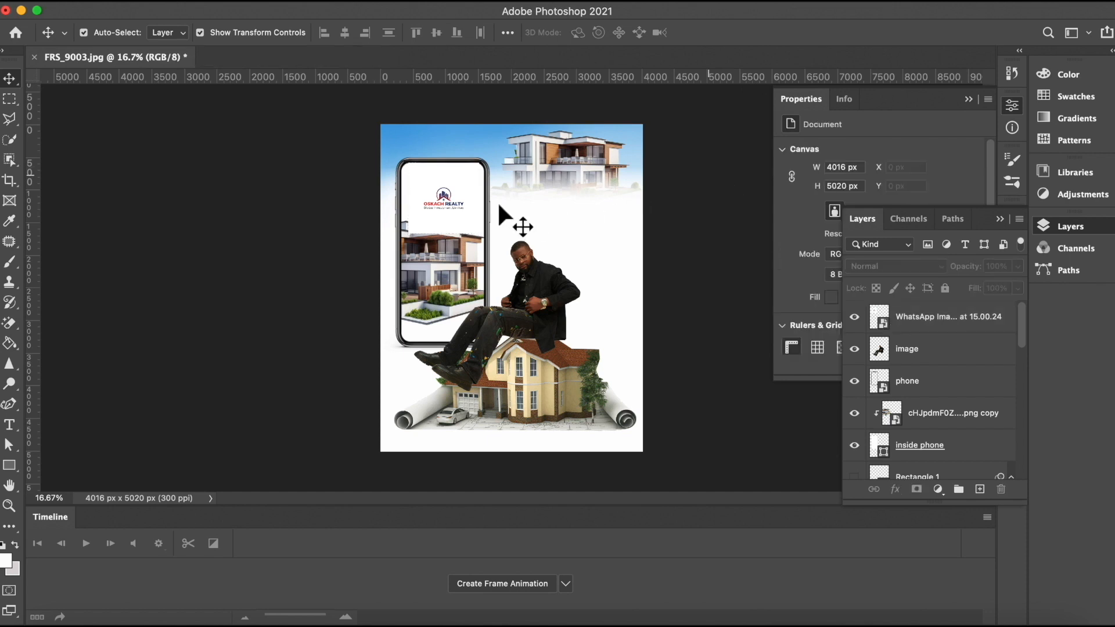
Step: Select the logo image layer, marquee the logo area on the phone screen and copy it to a new layer
click(450, 204)
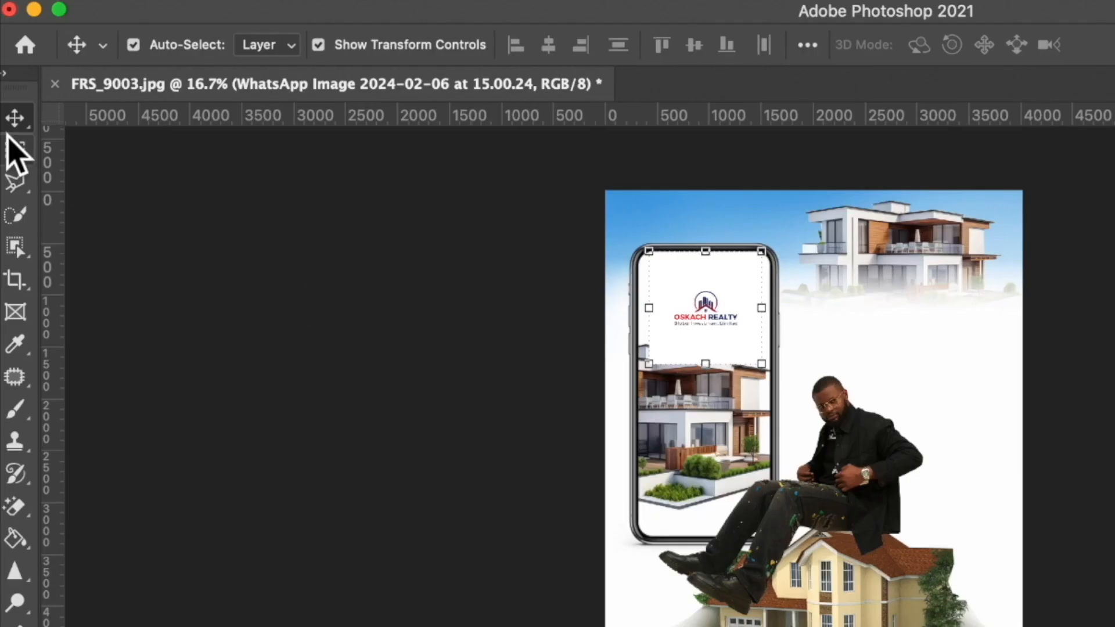
click(14, 149)
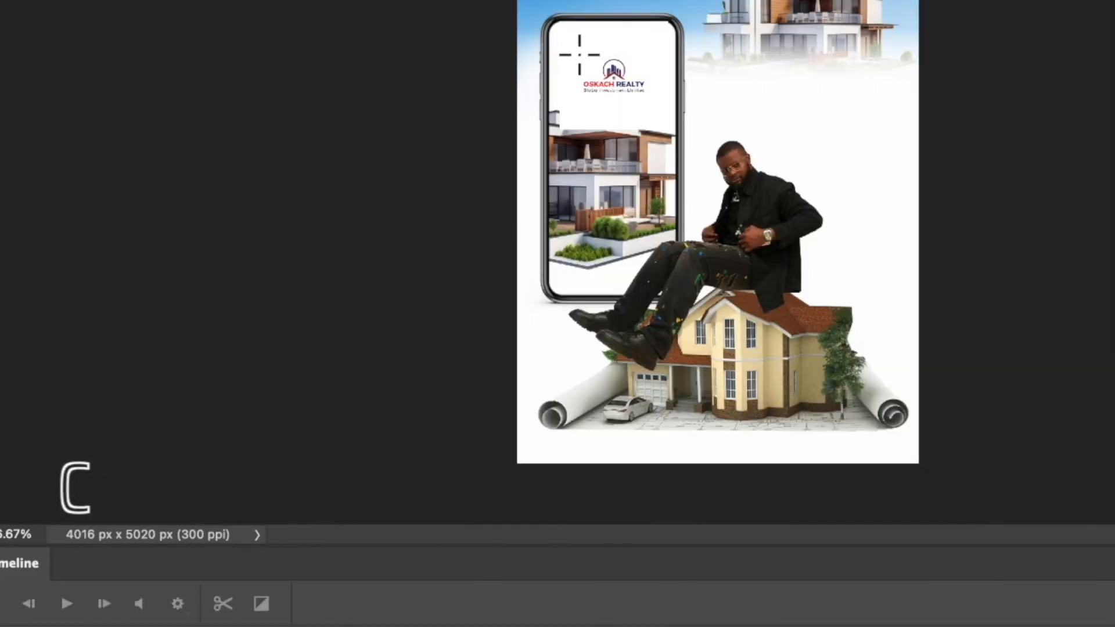
drag(579, 54, 649, 96)
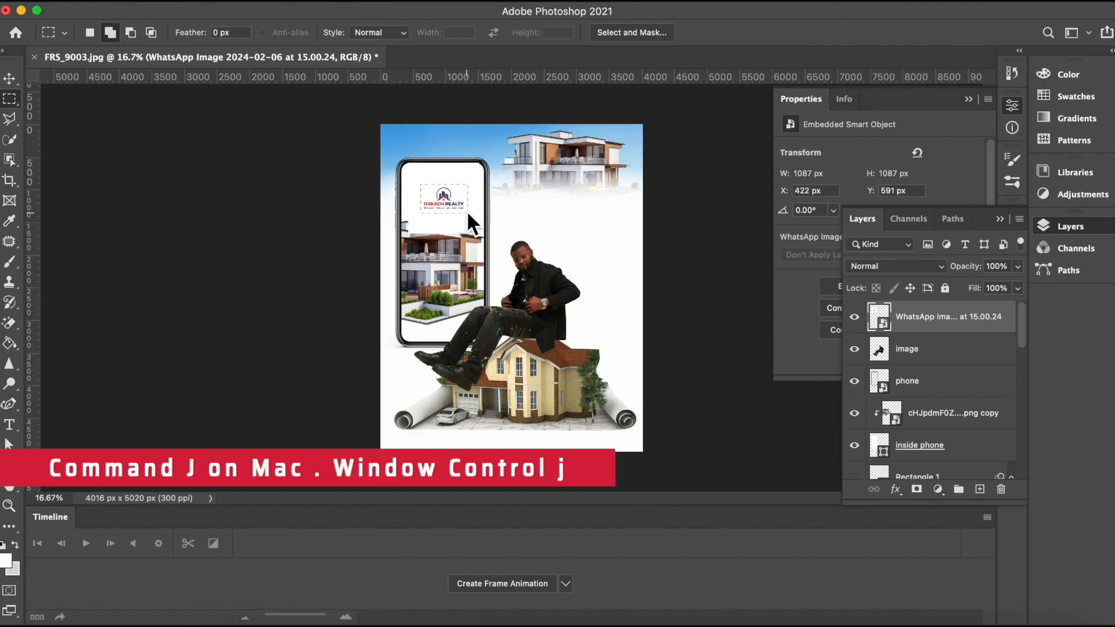
key(super+j)
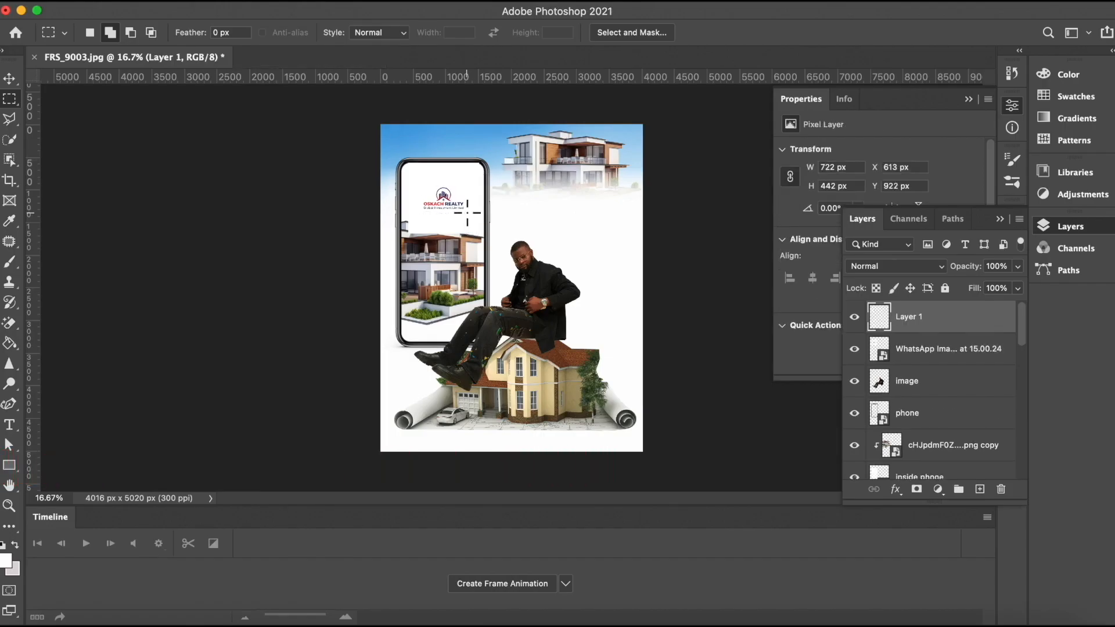
Step: Hide the original WhatsApp logo image layer
click(8, 80)
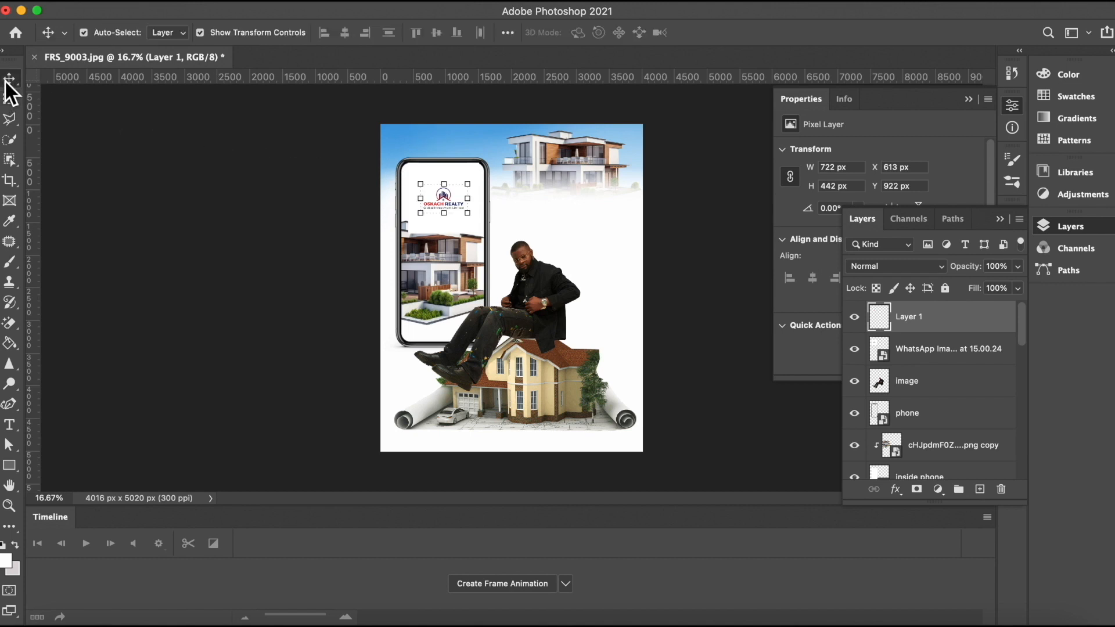
click(917, 365)
click(854, 348)
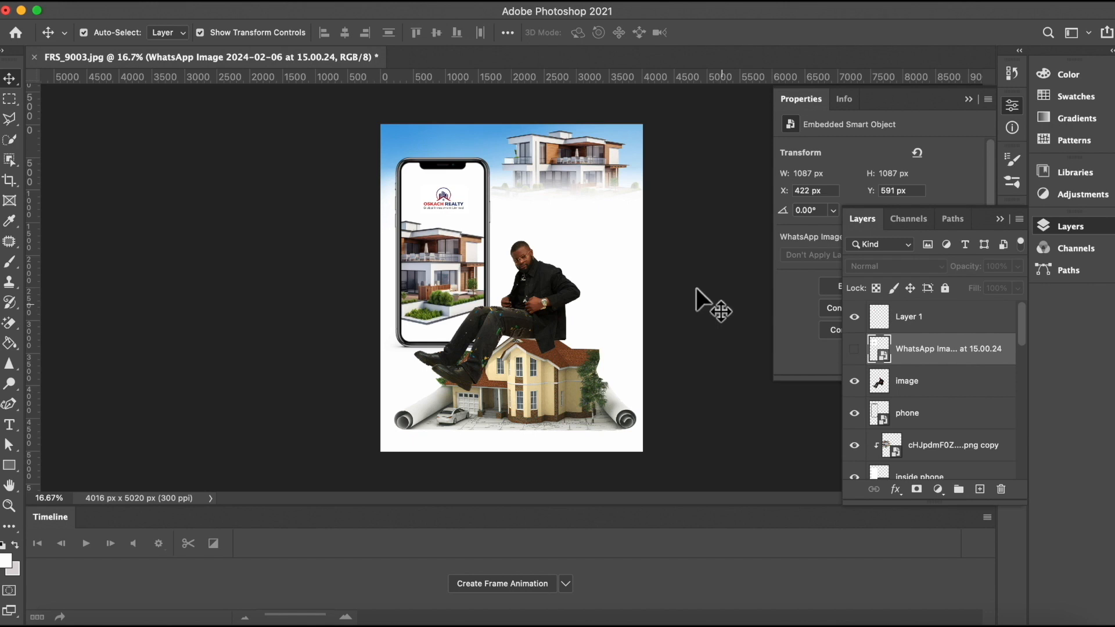
Step: Move the copied logo and enlarge it to about 153% at the top of the phone screen
click(440, 197)
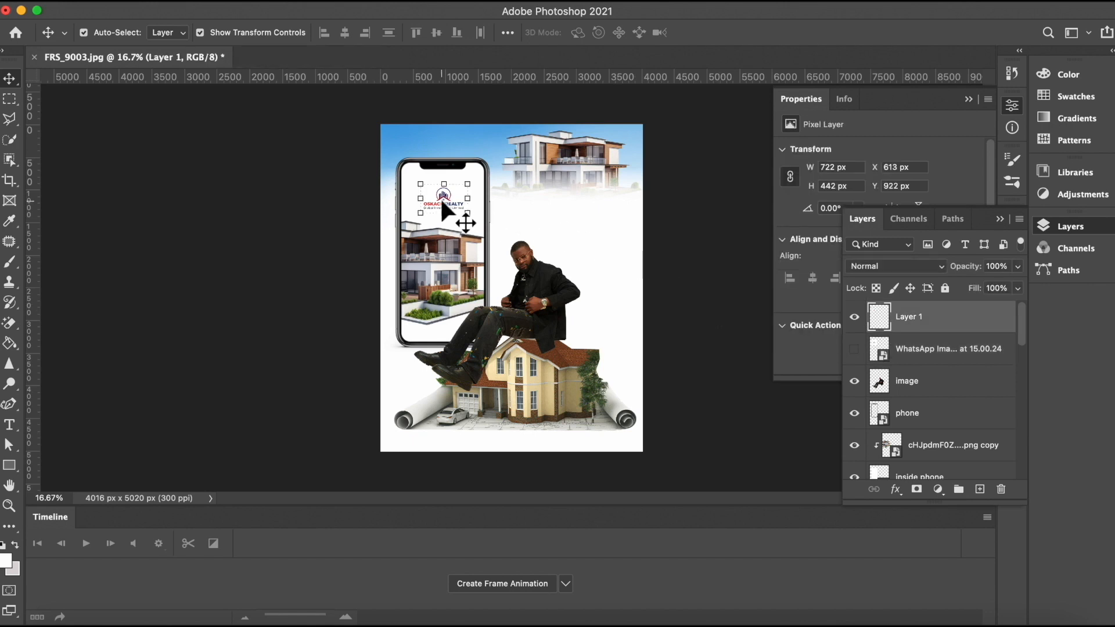
drag(419, 184, 408, 172)
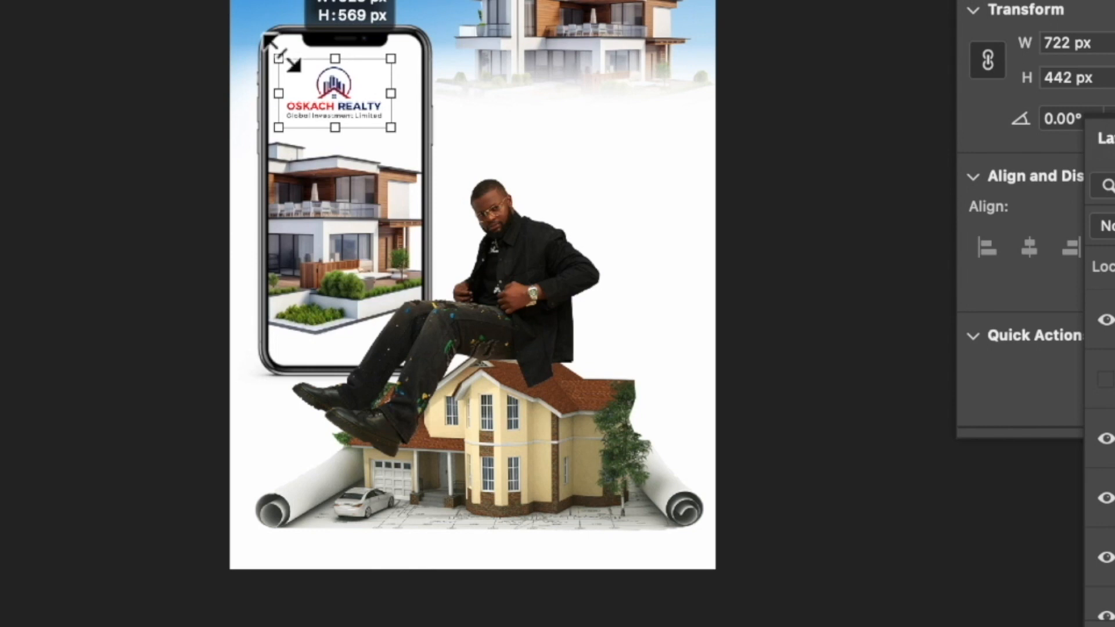
drag(282, 54, 282, 54)
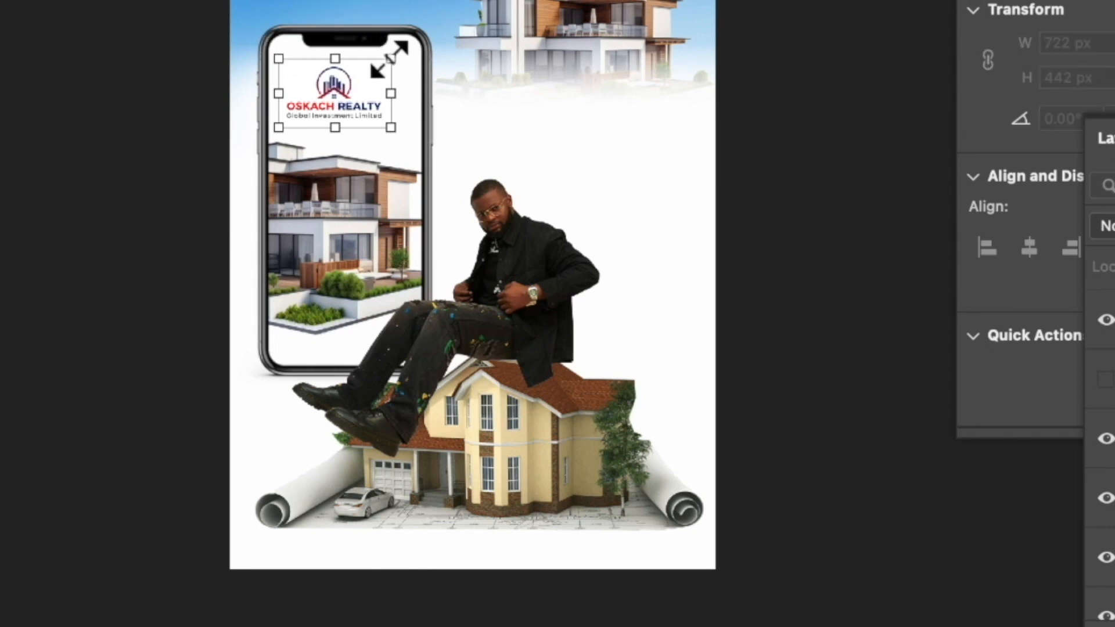
drag(390, 57, 406, 47)
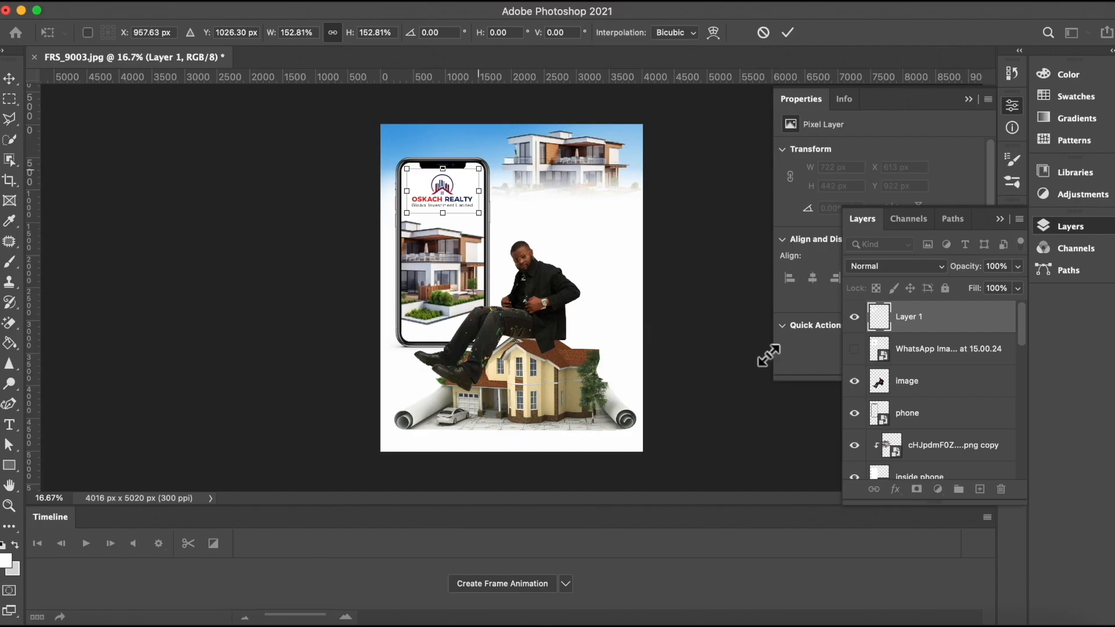
click(9, 78)
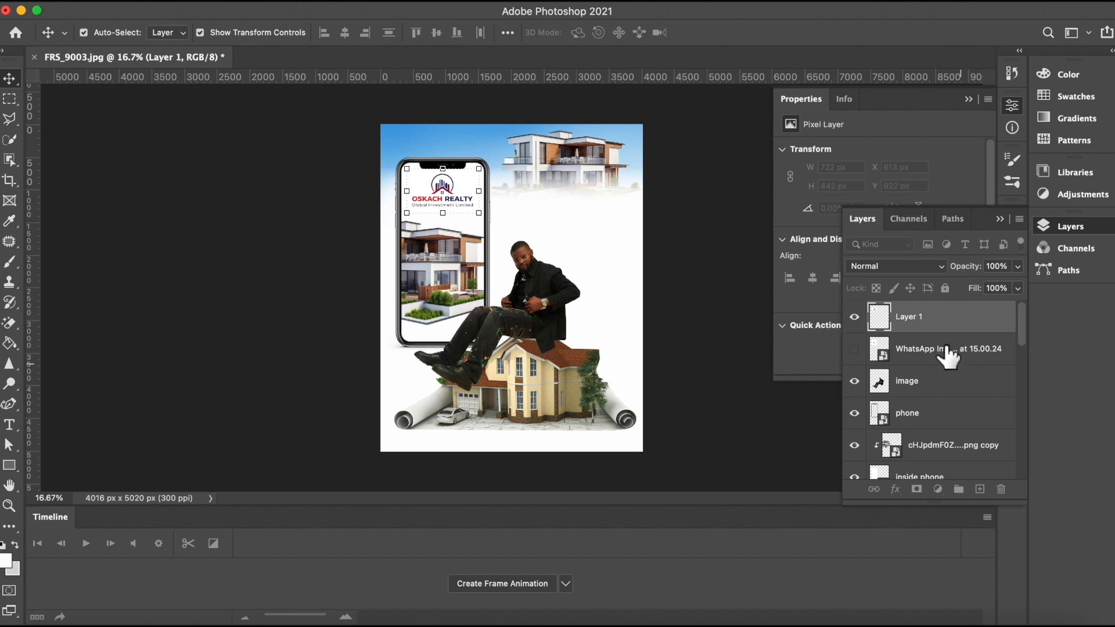
Step: Move the copied logo layer below the phone layer and enlarge it to about 114% to fill the screen's top
drag(927, 329, 915, 423)
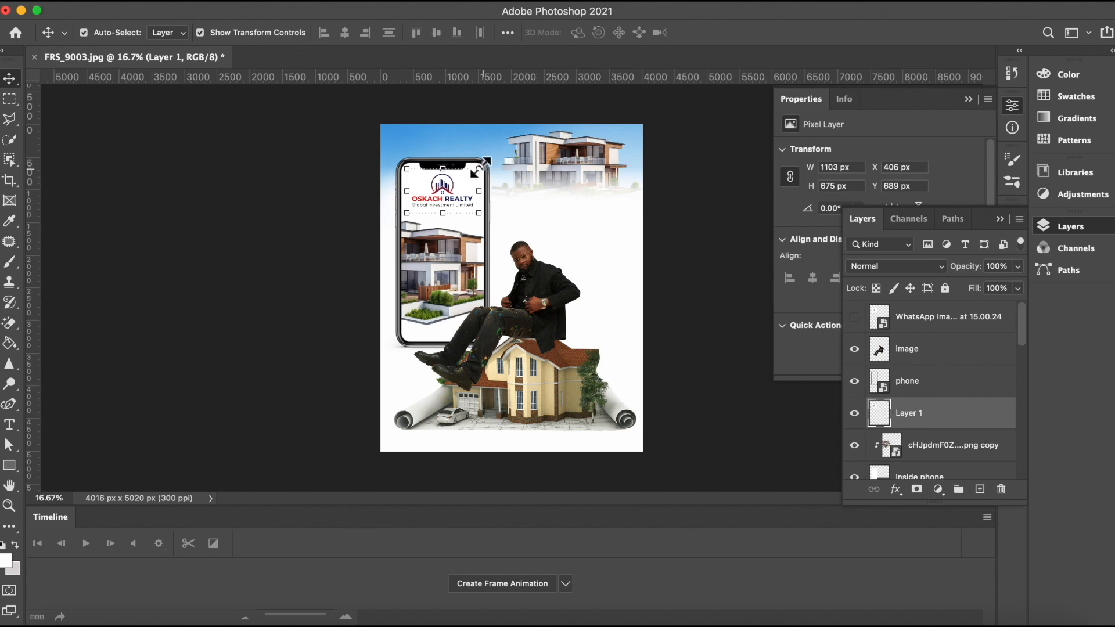
drag(477, 171, 444, 165)
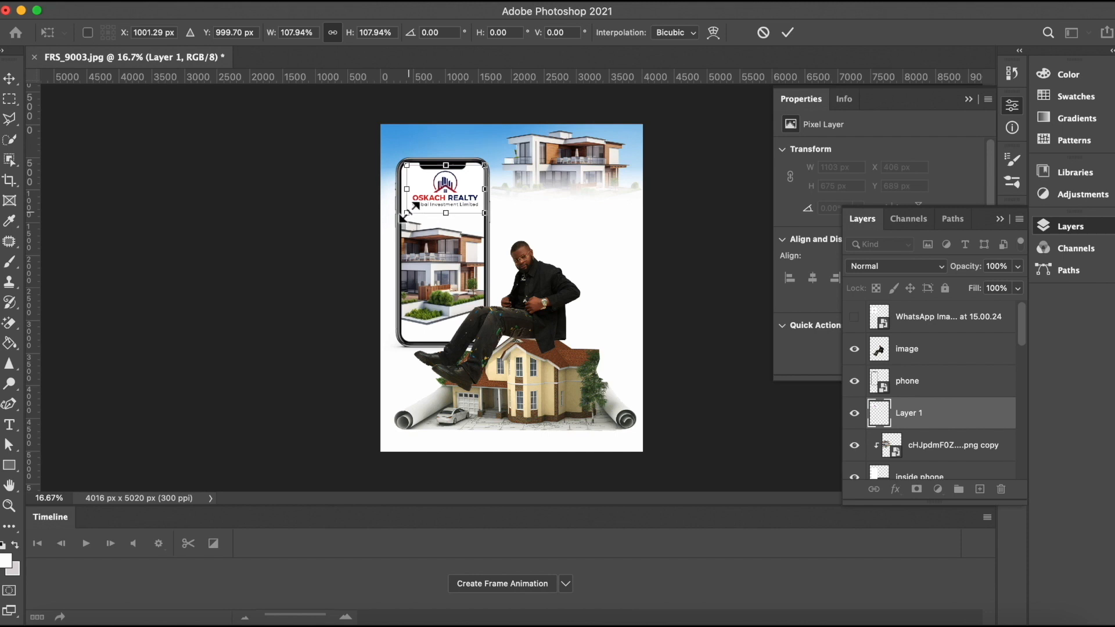
drag(407, 213, 403, 216)
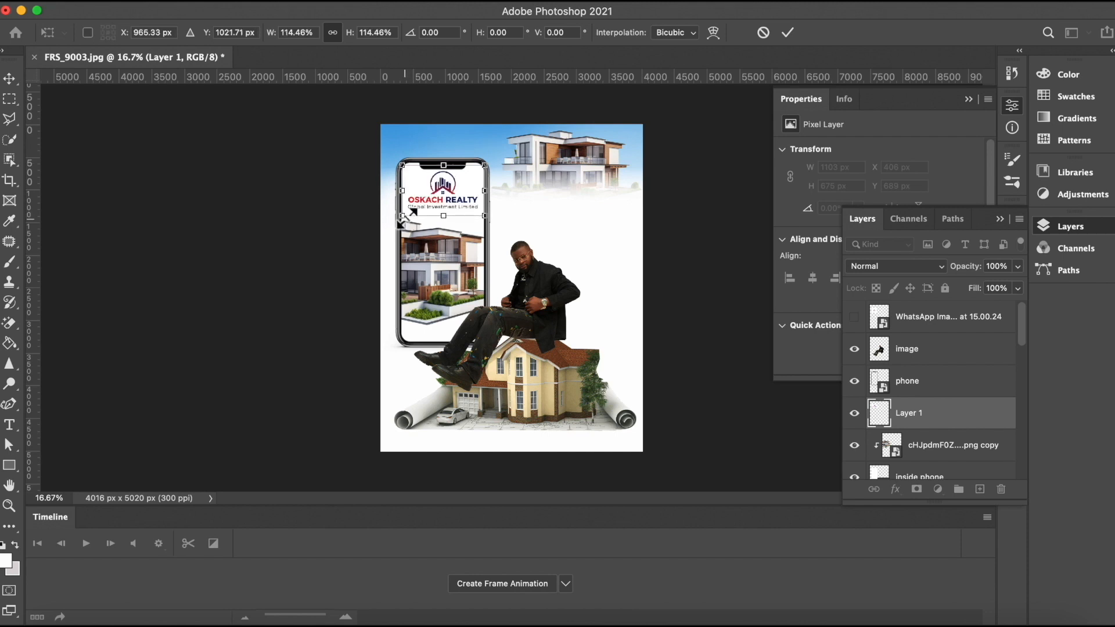
click(783, 30)
click(702, 183)
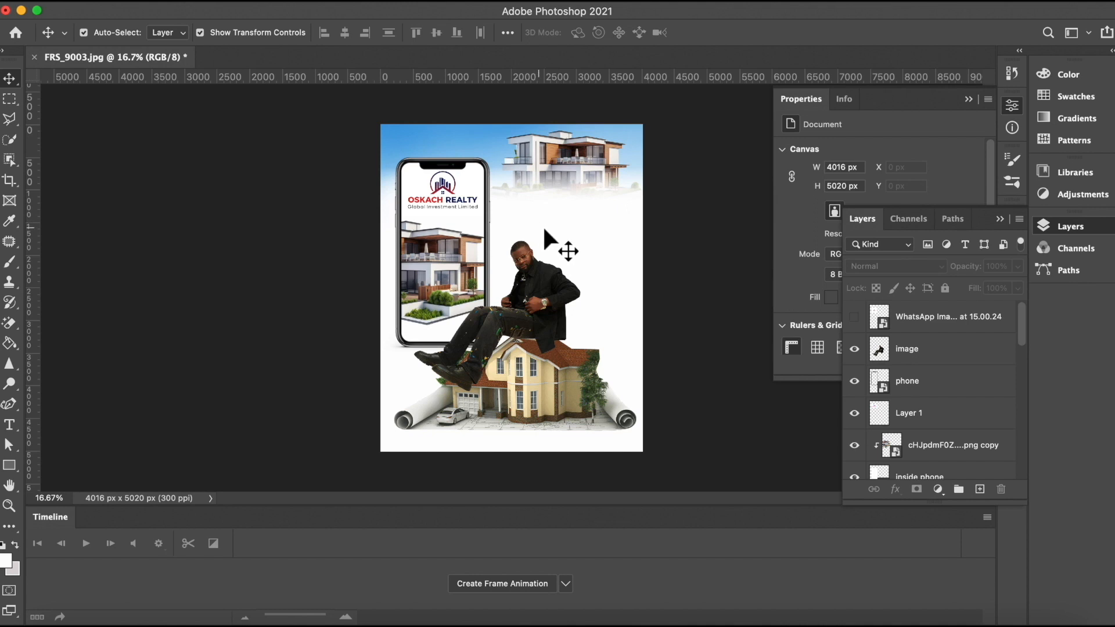
Step: Set the foreground colour to the logo's dark navy, #071242, sampled from the logo text
click(912, 319)
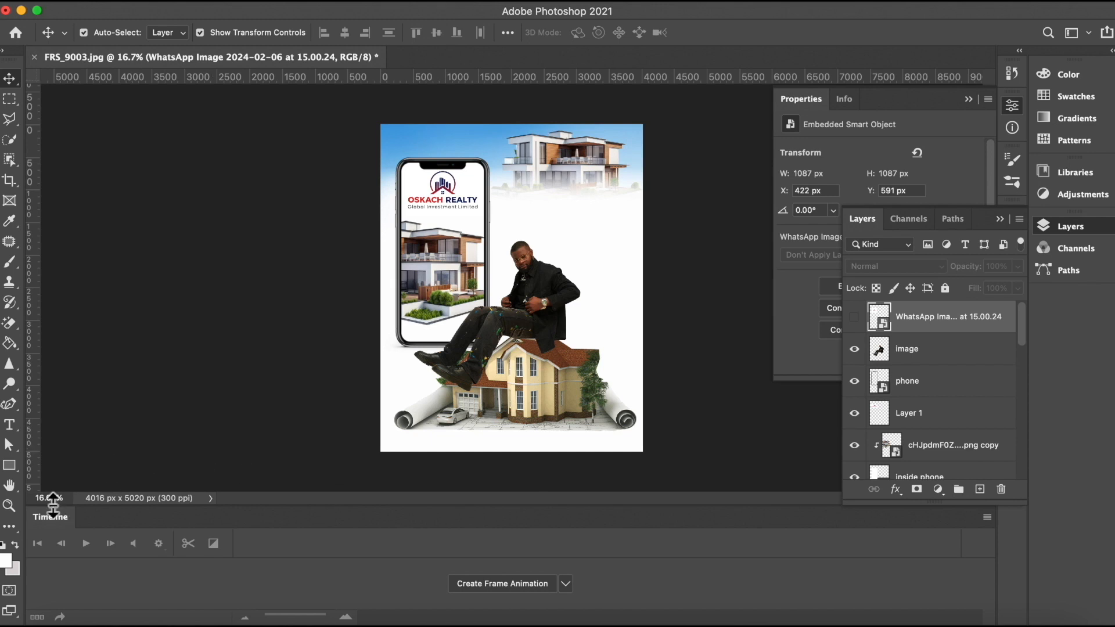
click(6, 562)
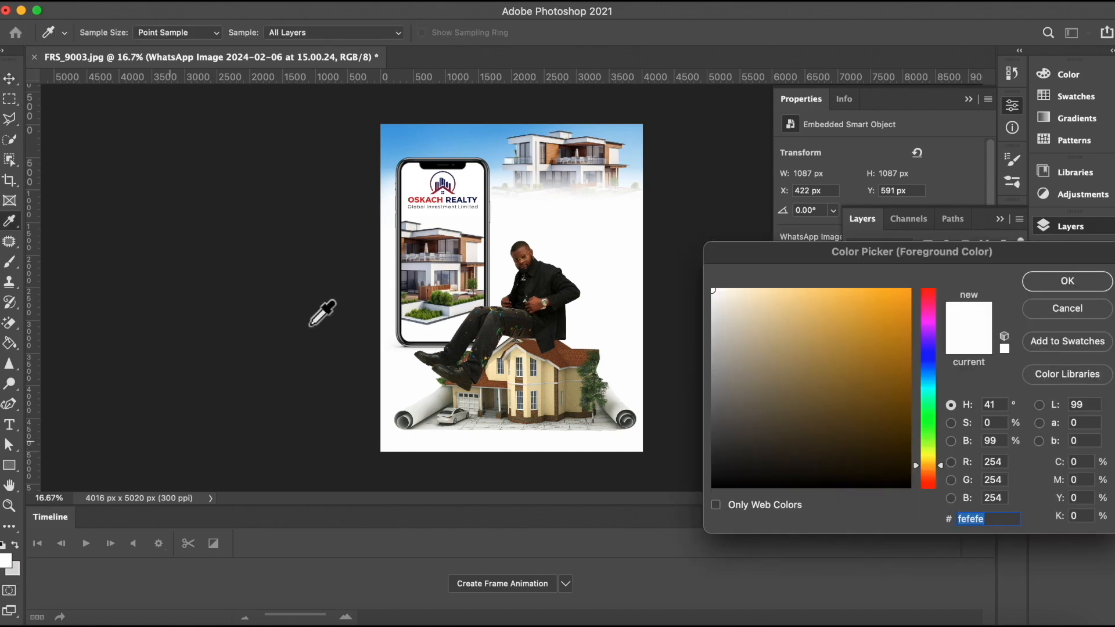
click(453, 200)
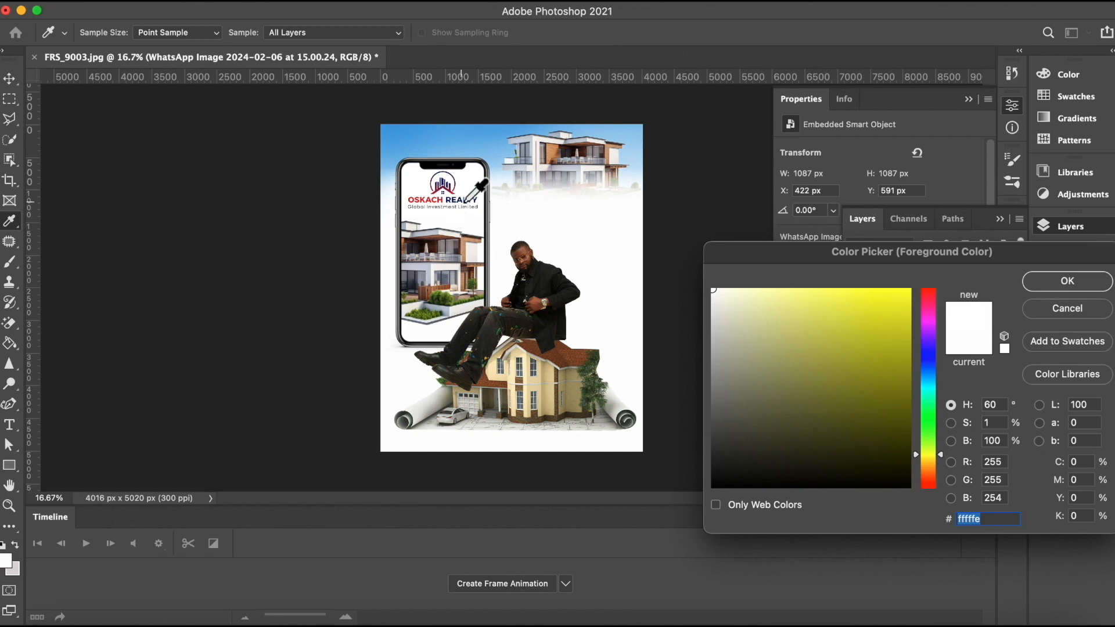
key(super+plus)
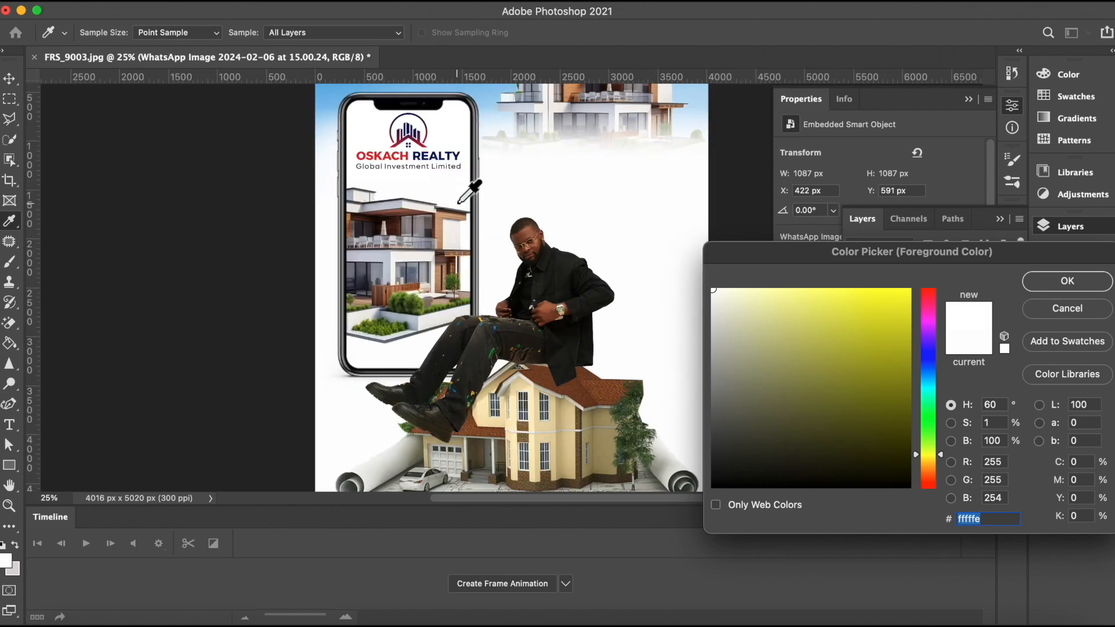
click(424, 162)
click(888, 434)
click(888, 436)
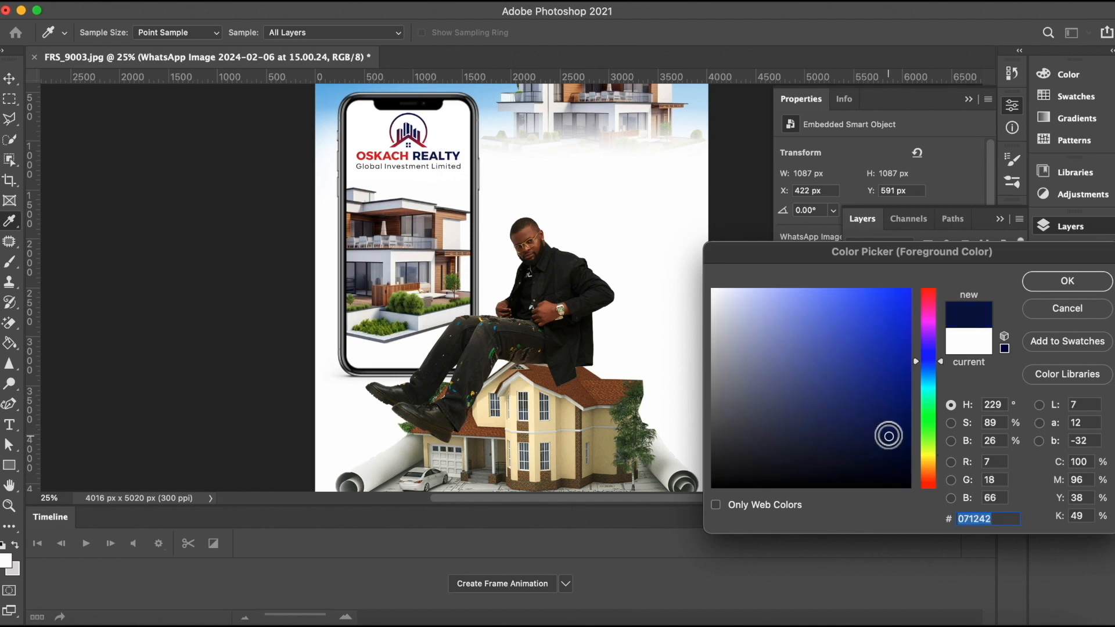
click(1056, 281)
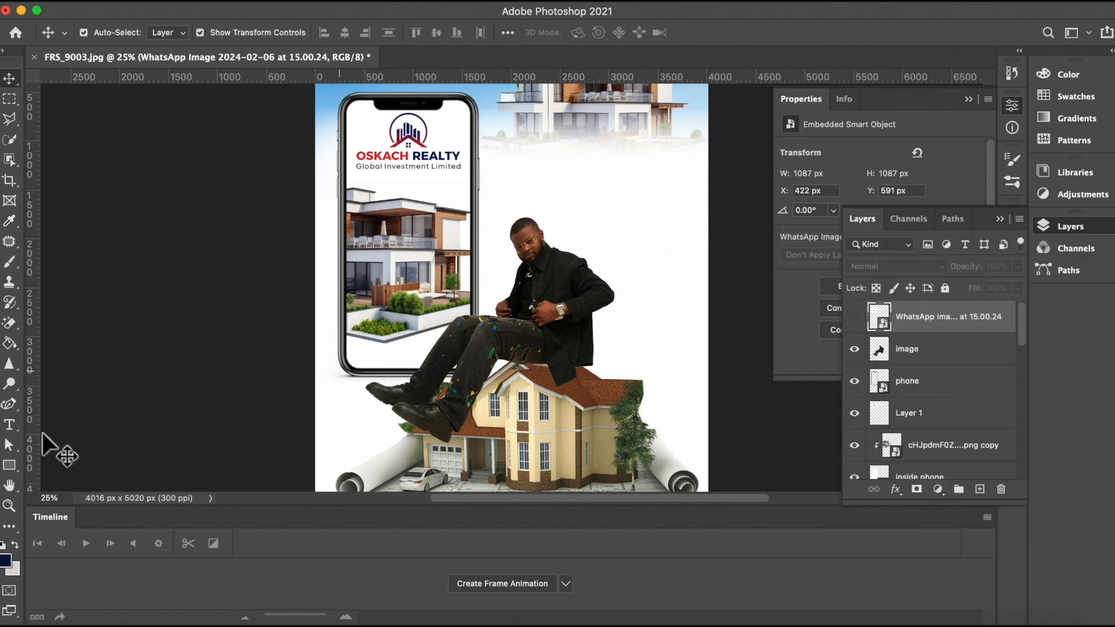
Step: Pick the Horizontal Type Tool and set the font to Avenir Next Demi Bold at 30 pt
click(9, 432)
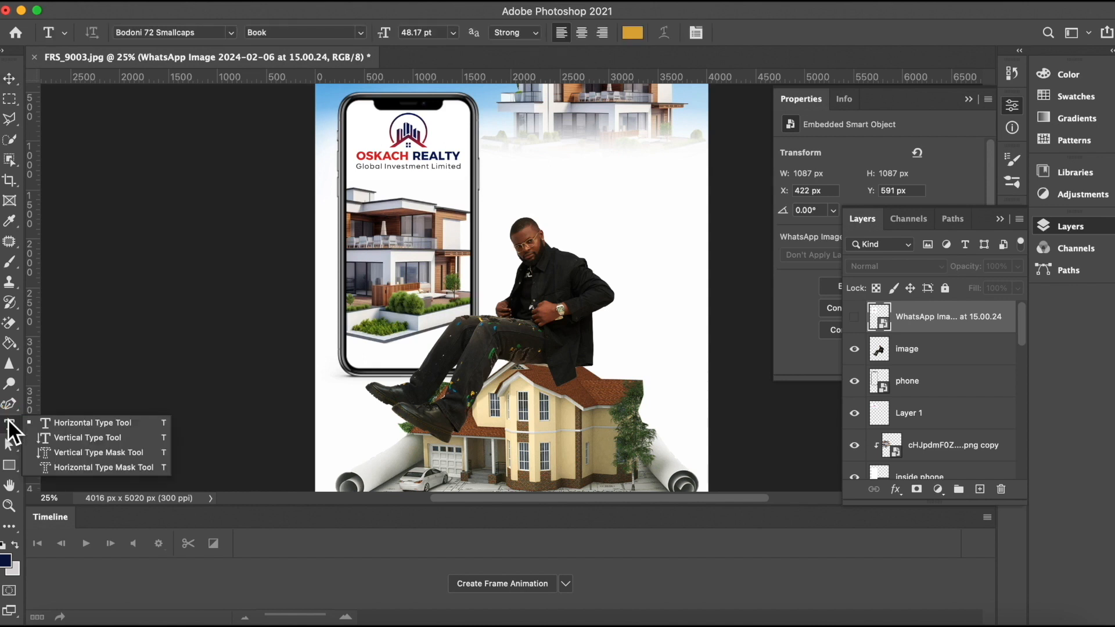
click(230, 33)
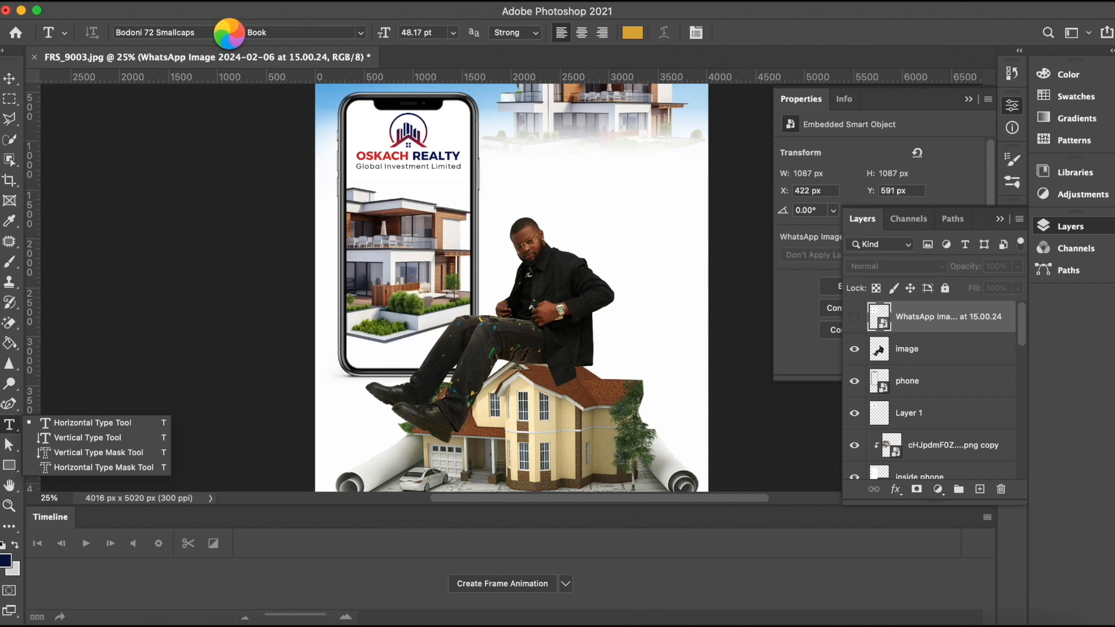
click(230, 32)
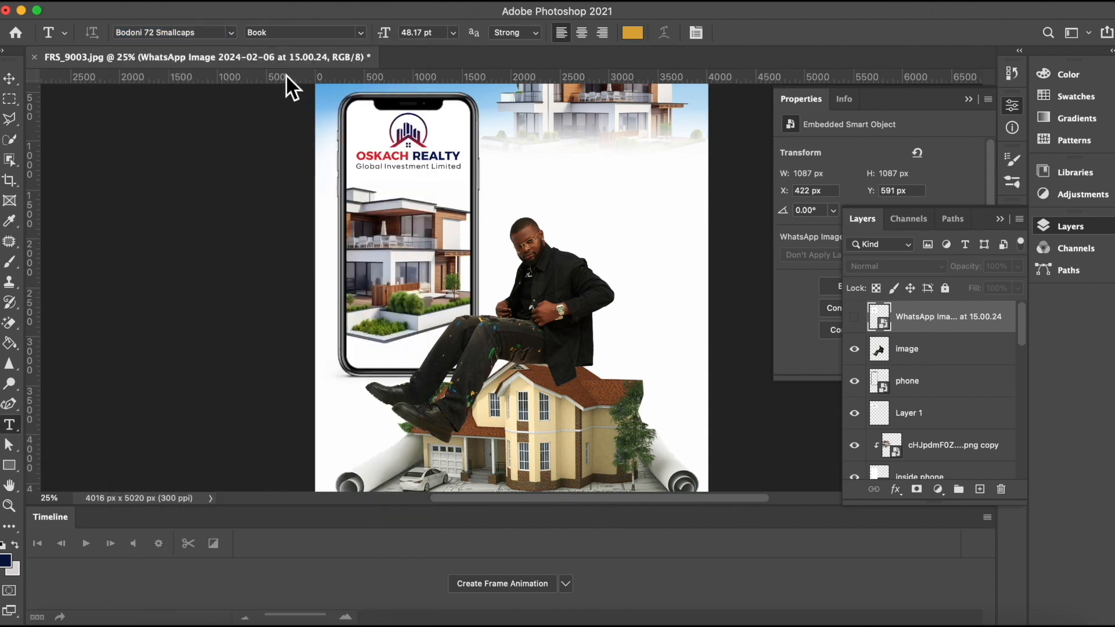
click(231, 31)
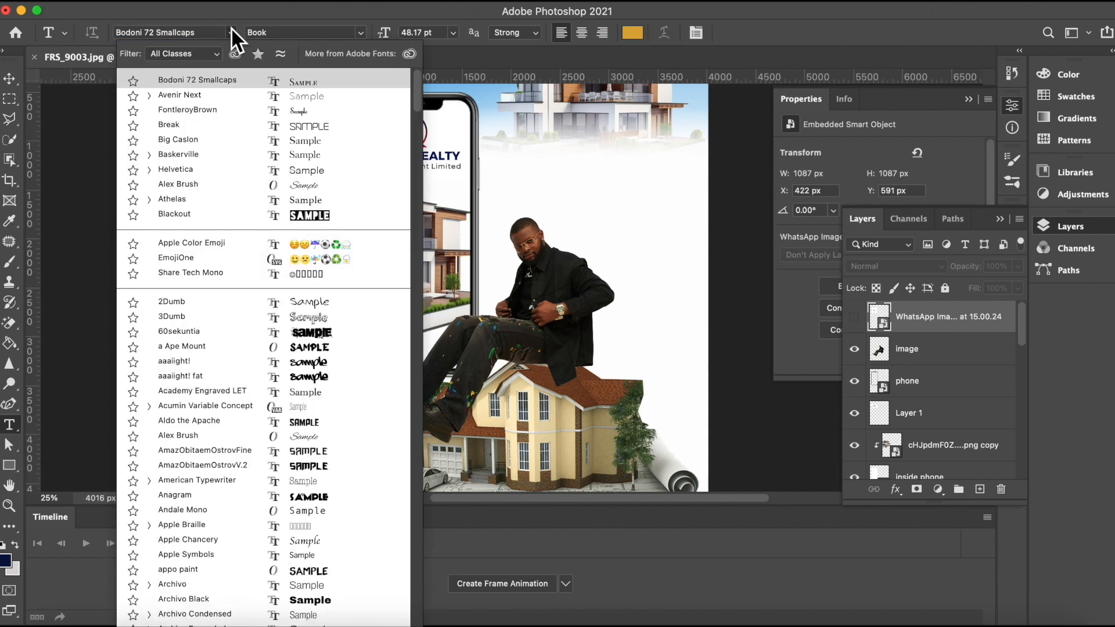
click(305, 94)
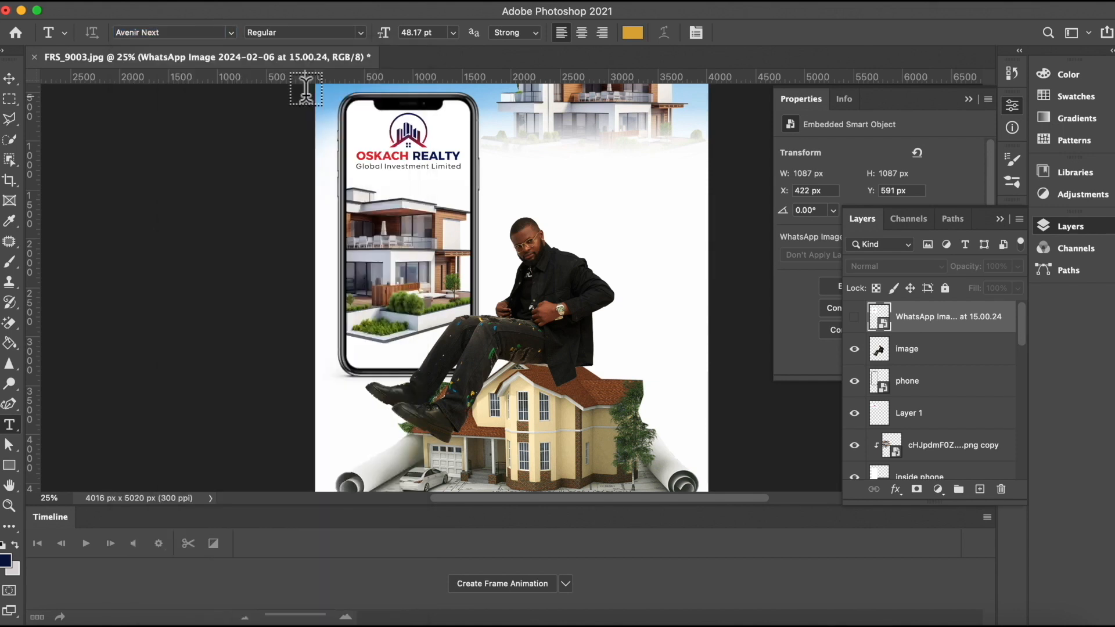
click(358, 33)
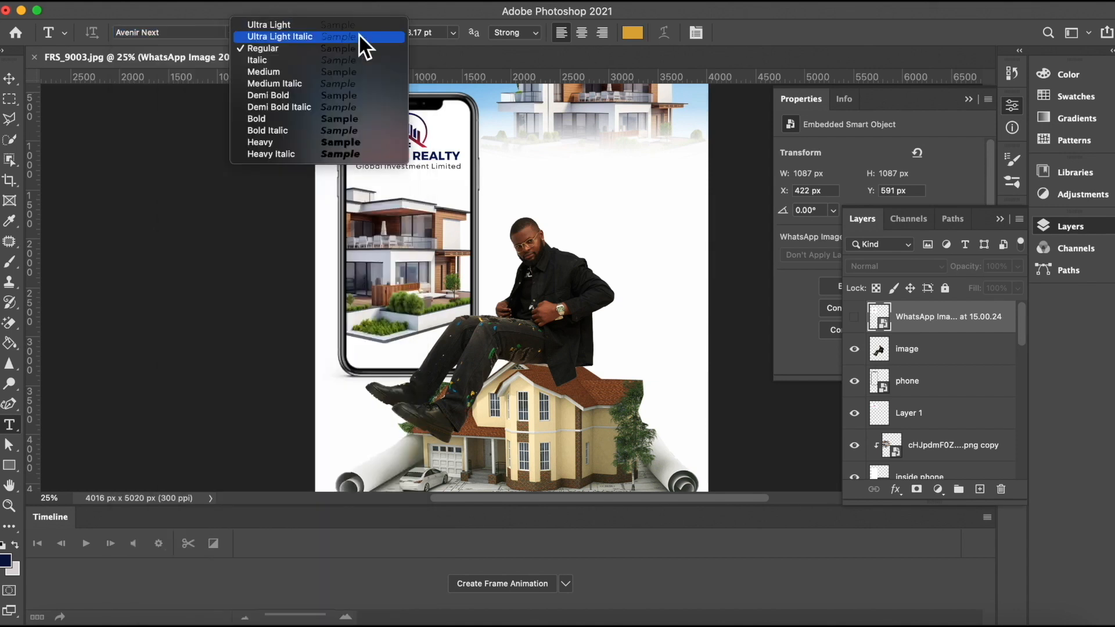
click(294, 95)
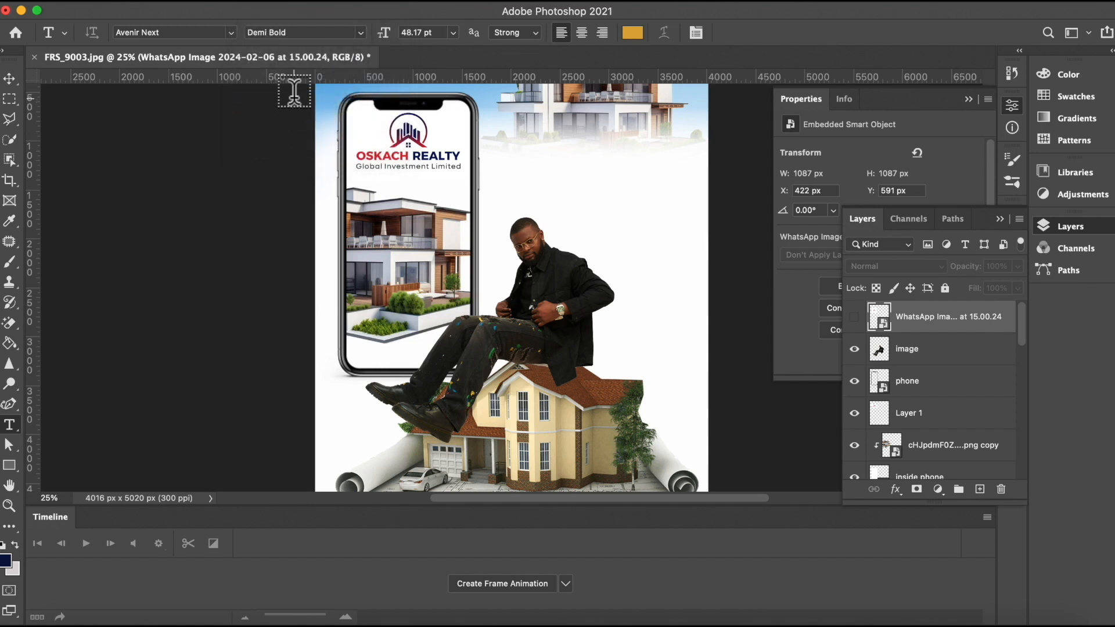
click(453, 33)
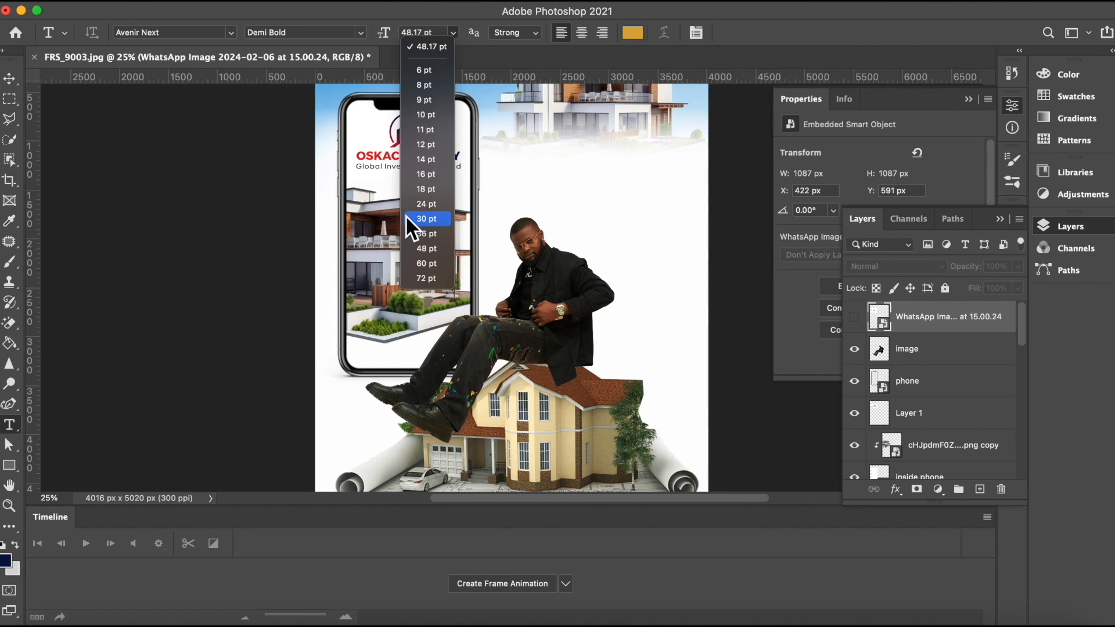
click(427, 219)
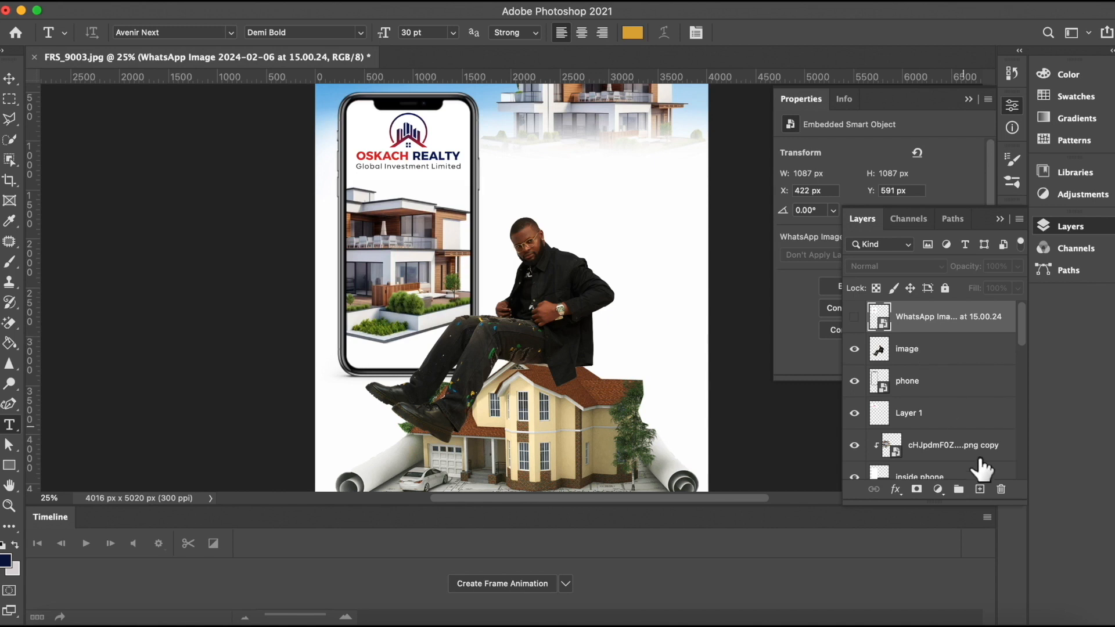
Step: Add a new layer and place a Lorem Ipsum text line right of the phone's top
click(978, 489)
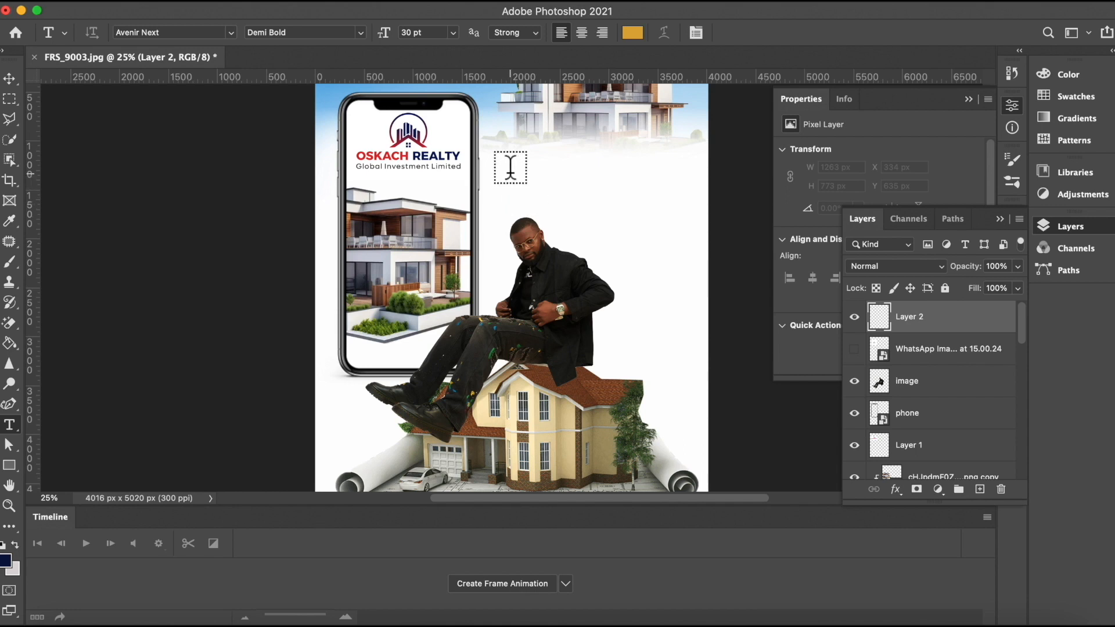
click(510, 168)
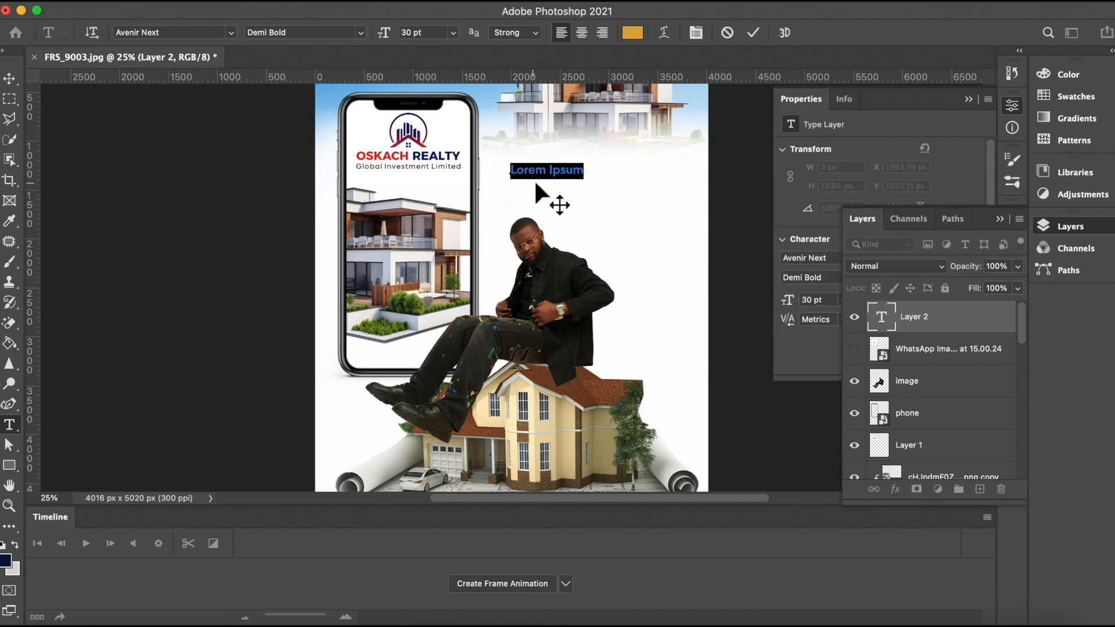
click(753, 33)
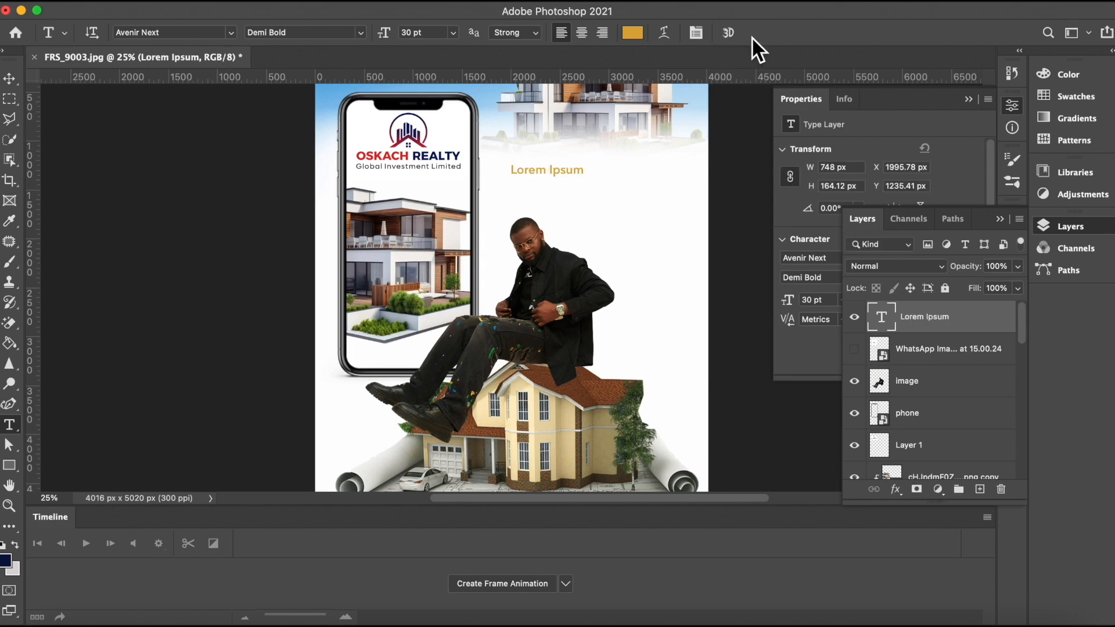
Step: Change the text colour to the navy #071242 foreground colour
click(633, 33)
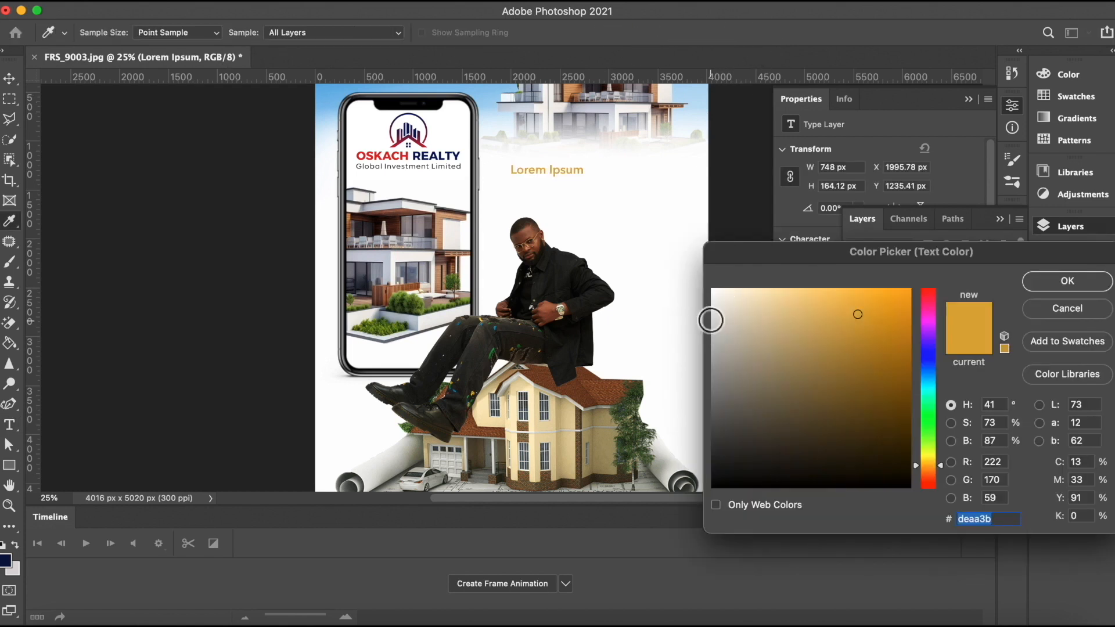
click(7, 559)
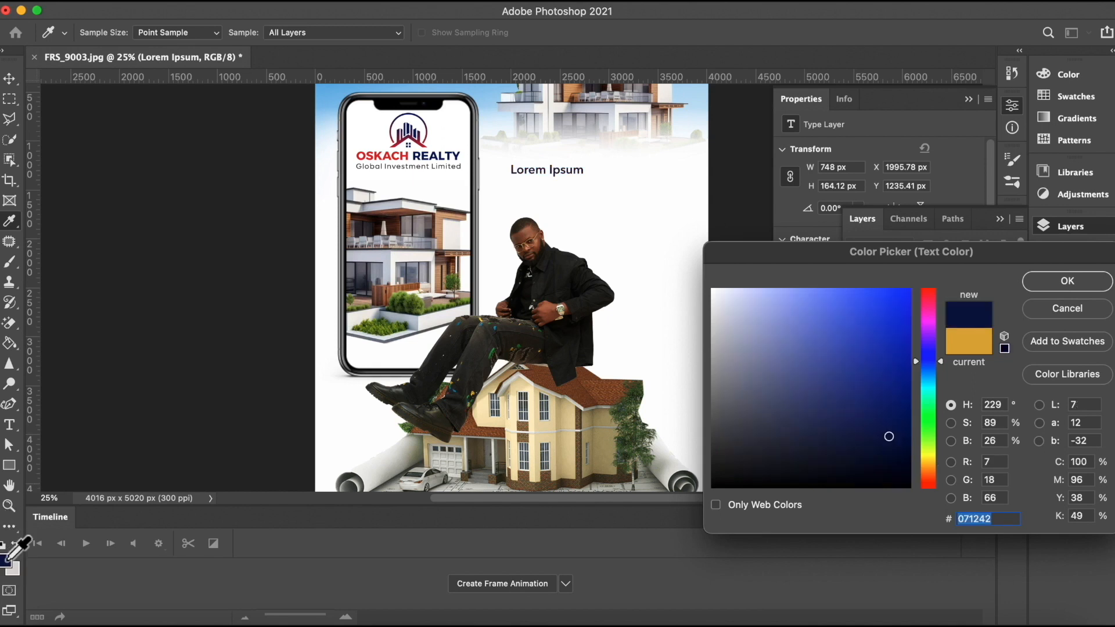
click(1042, 284)
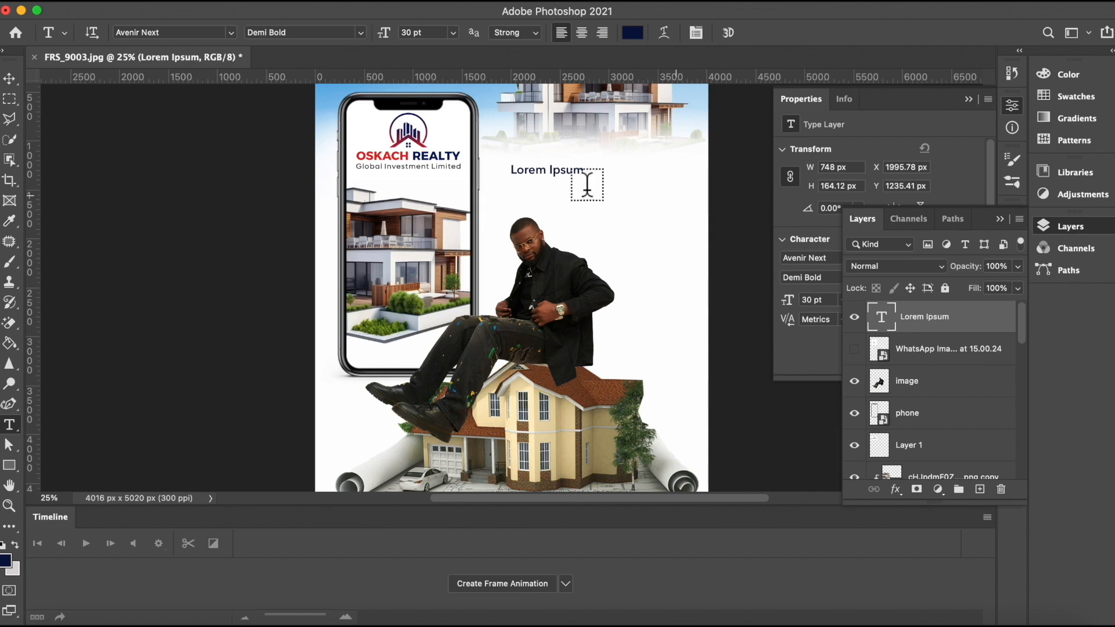
Step: Replace the placeholder text with "YOU" and set its font size to 72 pt
click(576, 169)
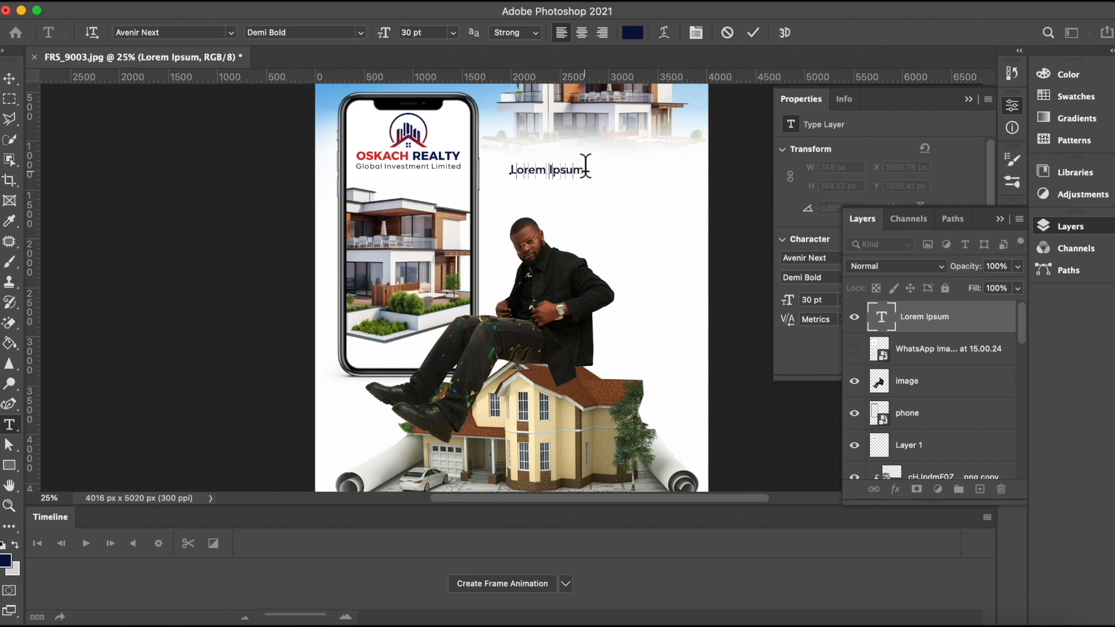
key(super+a)
key(BackSpace)
text(YOU)
click(750, 34)
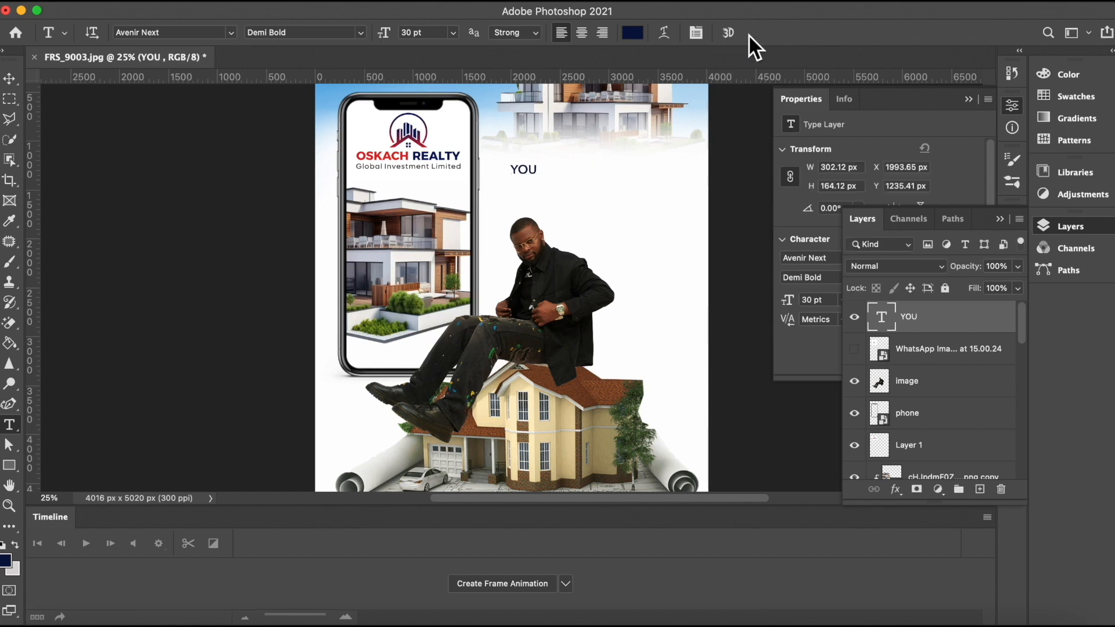
click(454, 33)
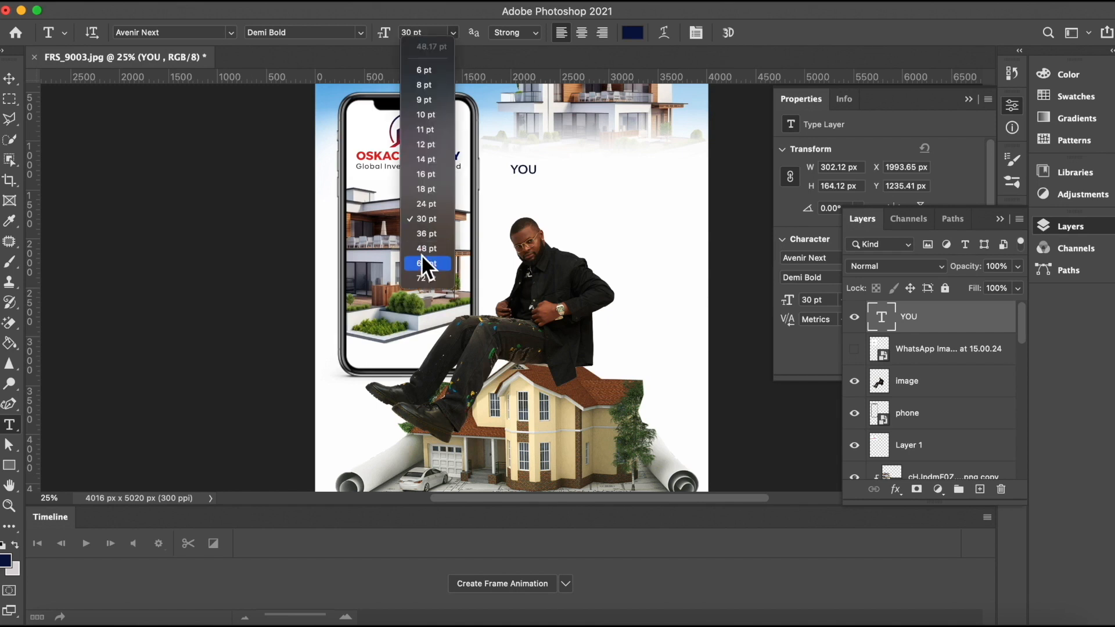
click(423, 278)
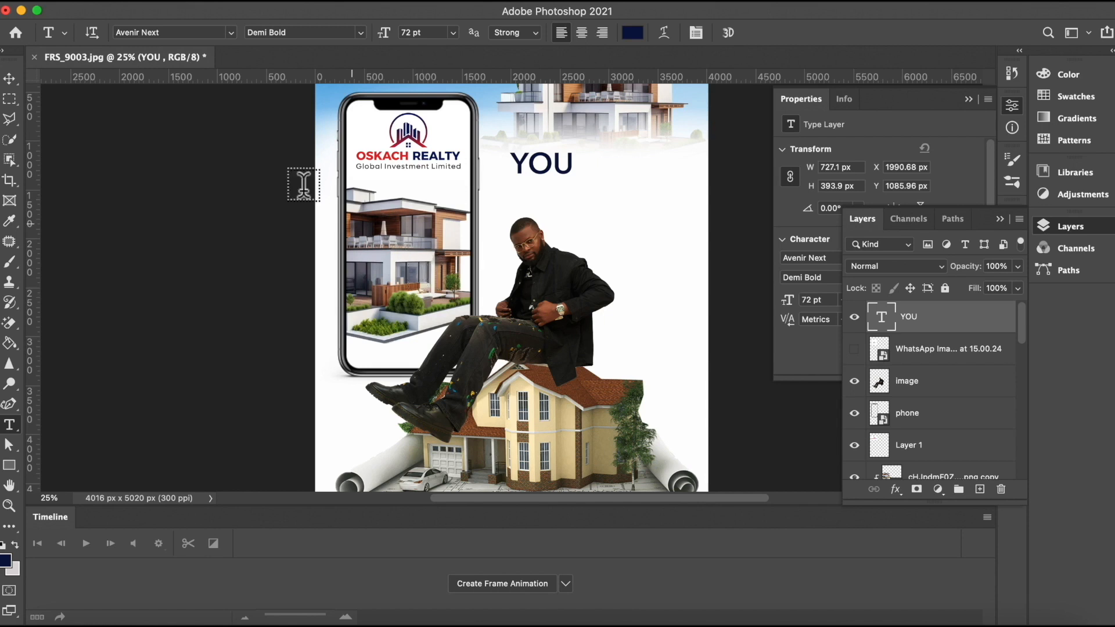
Step: Enlarge the YOU text with Free Transform to about 159%, shifting it slightly left
click(9, 80)
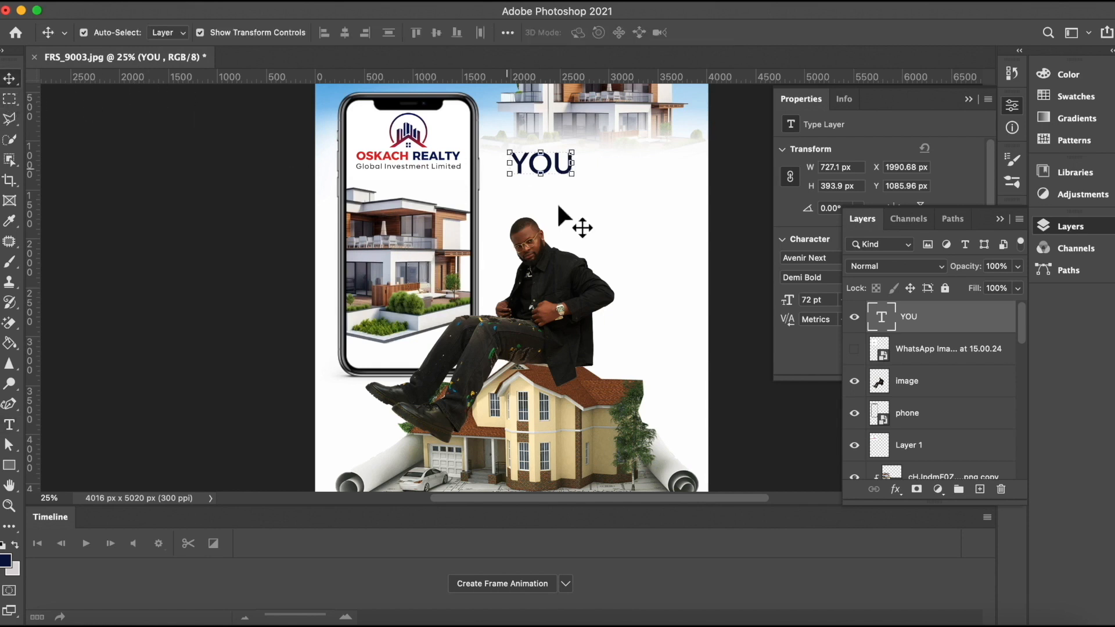
click(507, 174)
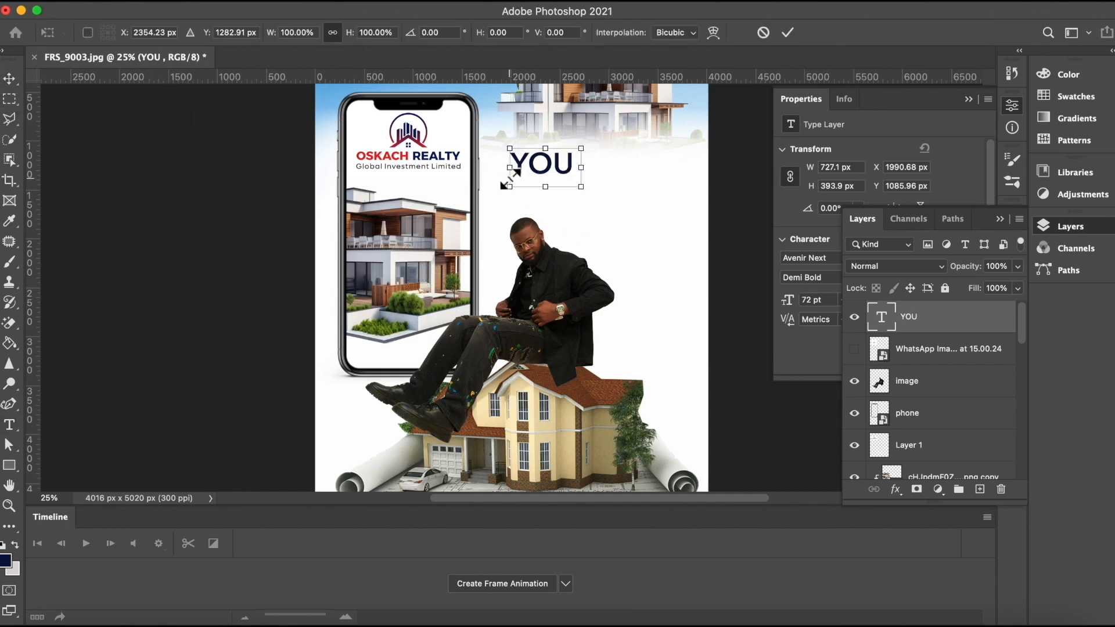
drag(507, 188, 485, 210)
drag(581, 149, 593, 149)
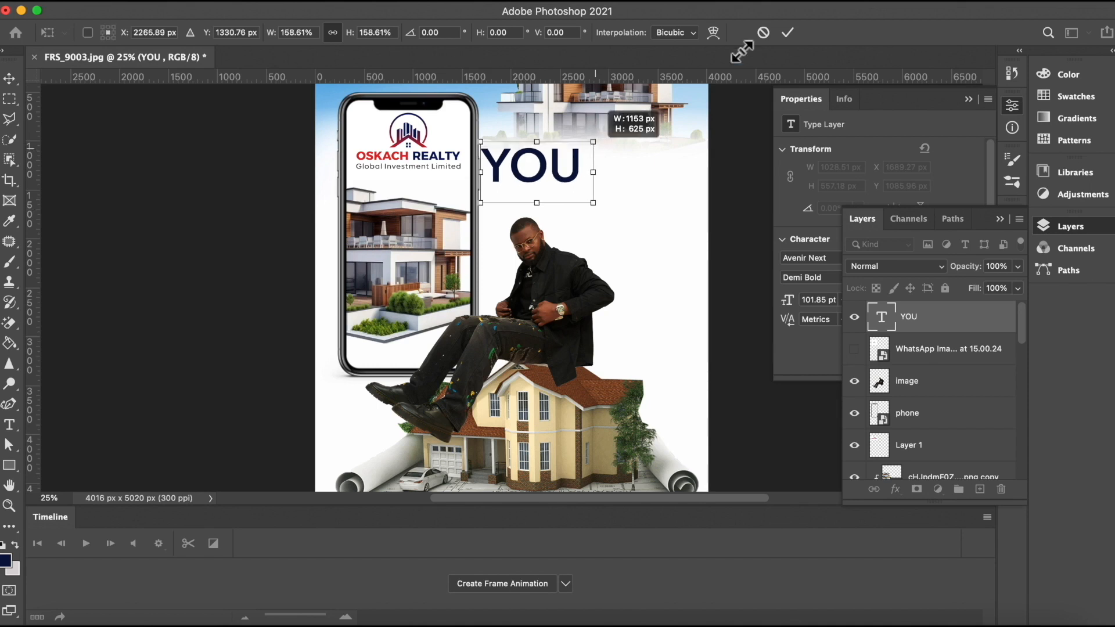
click(787, 32)
Step: Add a new layer and type "CAN OWN" as a second line just below YOU
click(729, 195)
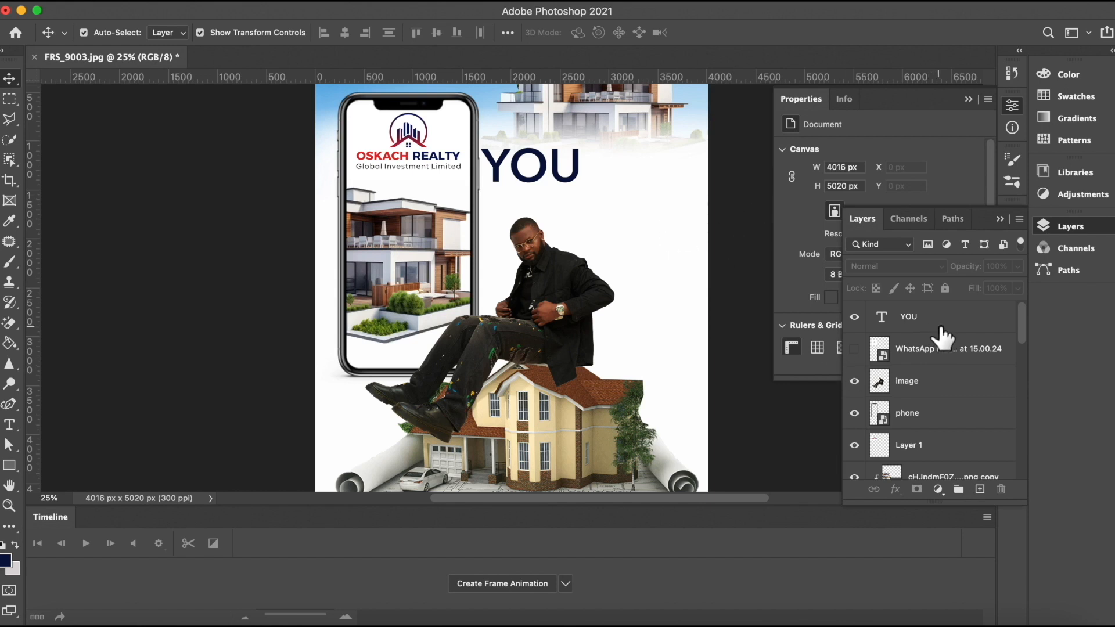
click(980, 489)
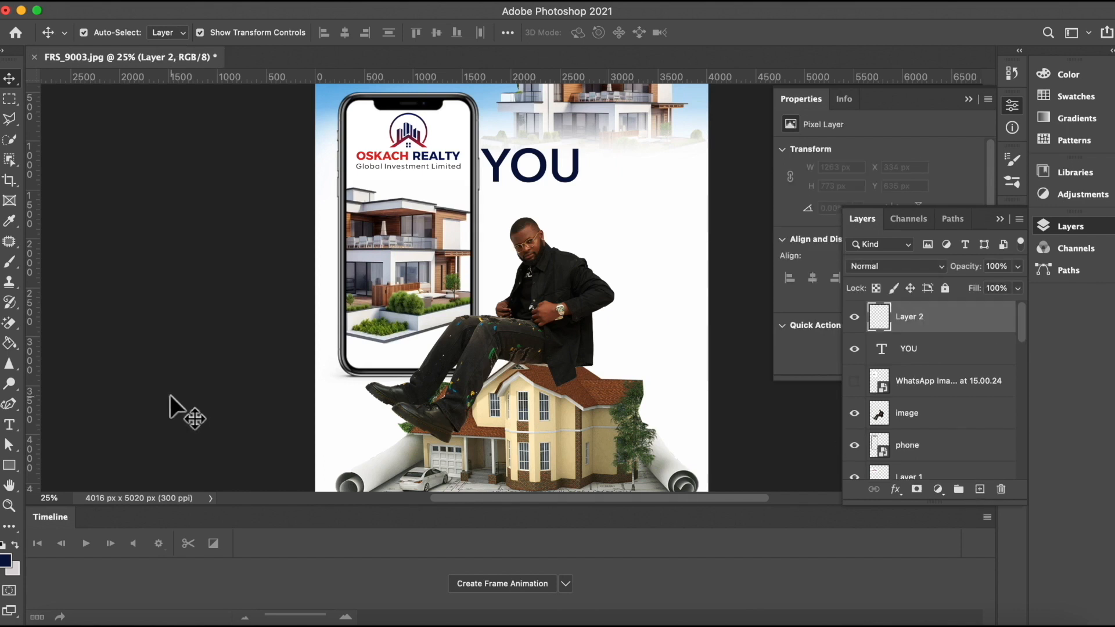
click(9, 425)
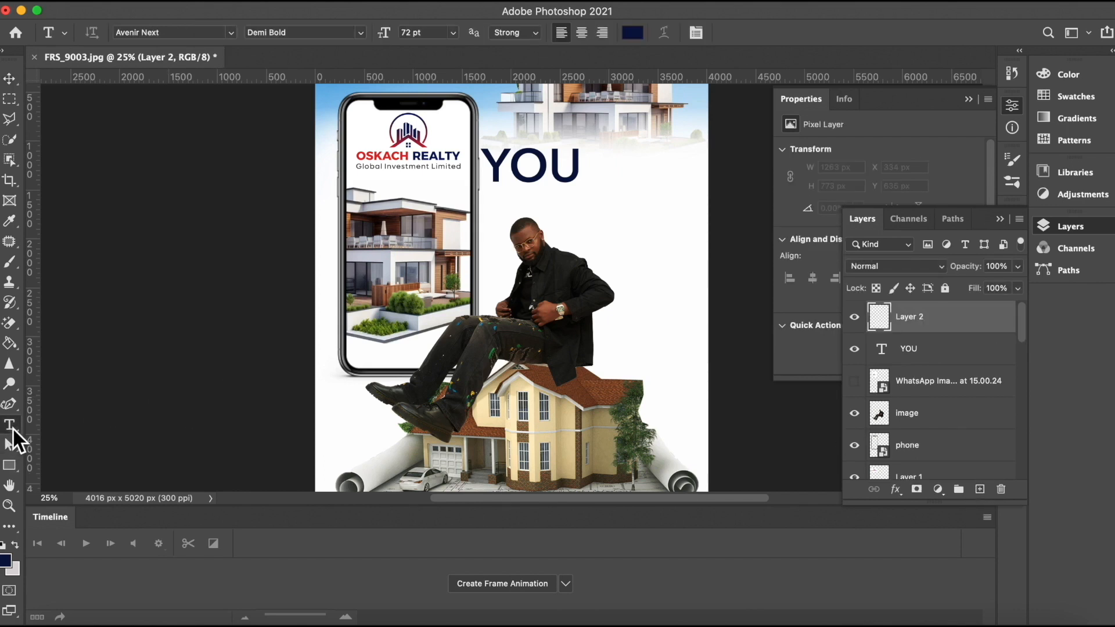
click(498, 206)
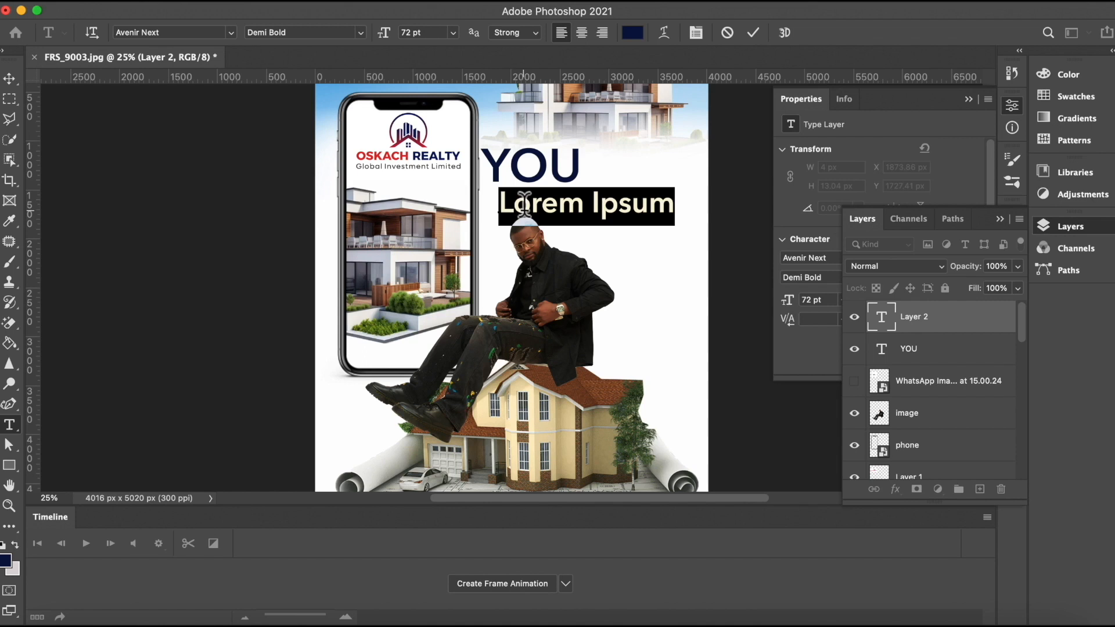
key(BackSpace)
text(CAN)
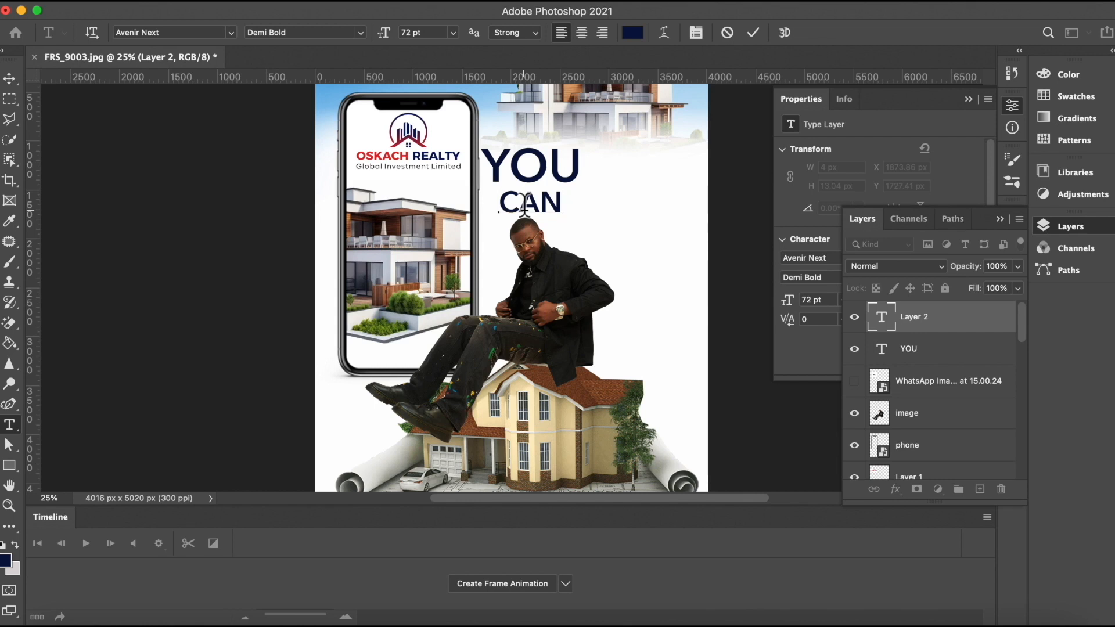
text( OWN)
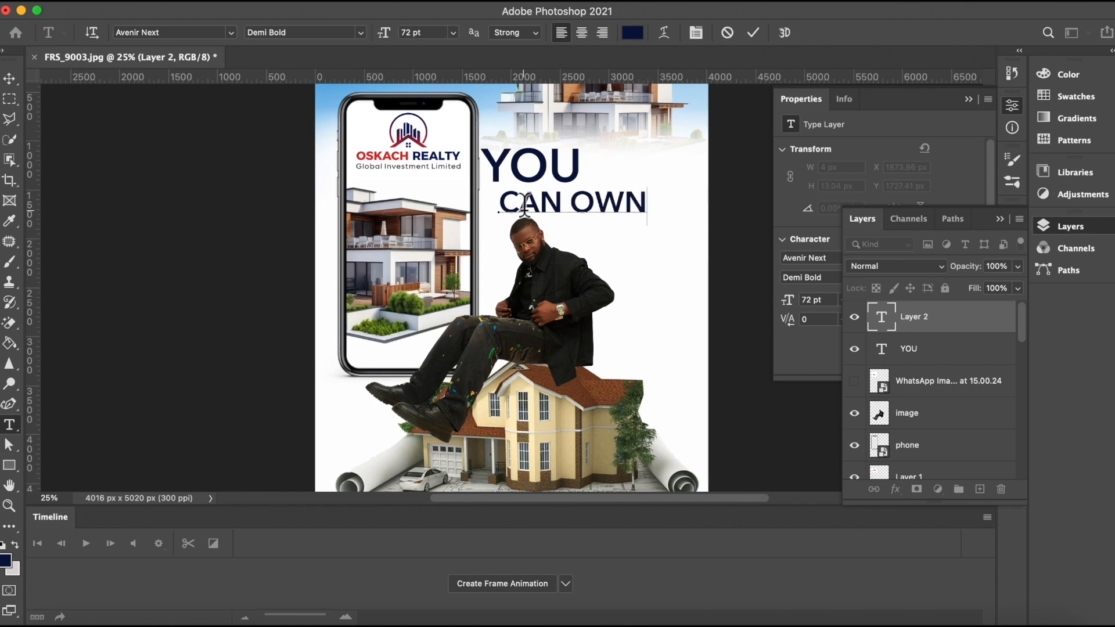
click(752, 33)
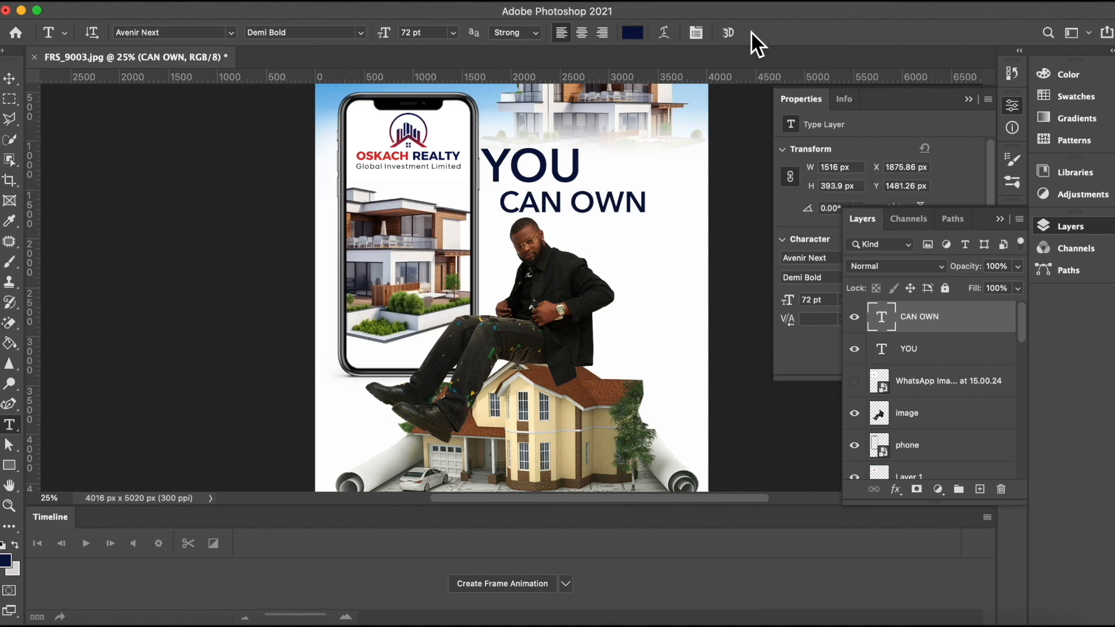
Step: Move CAN OWN left and scale it down to about 60% so it sits under YOU
click(10, 77)
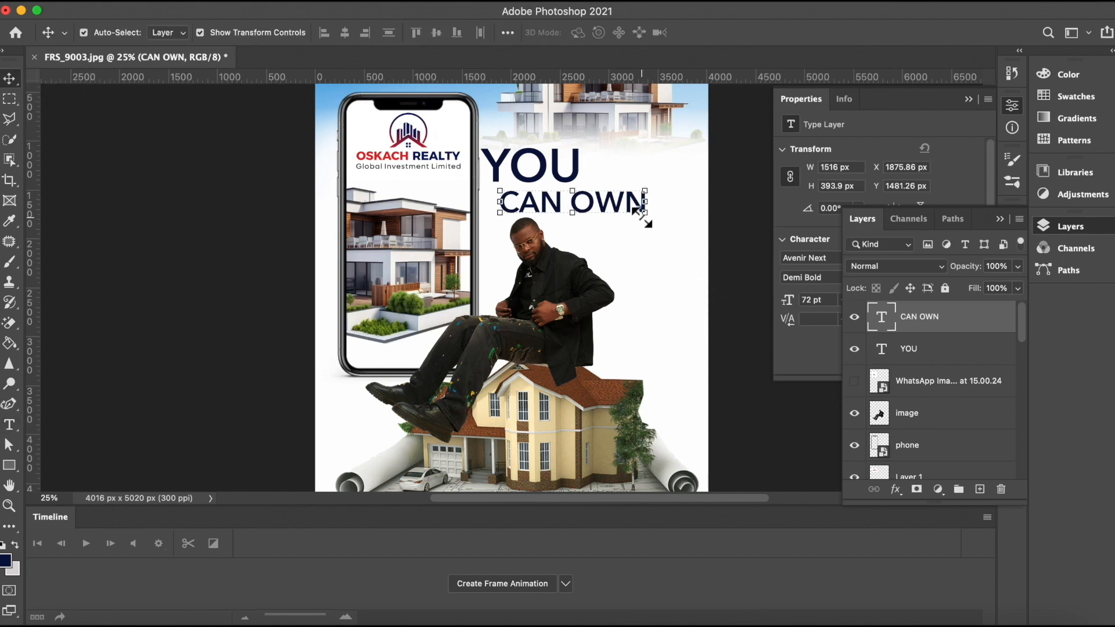
drag(612, 199, 600, 201)
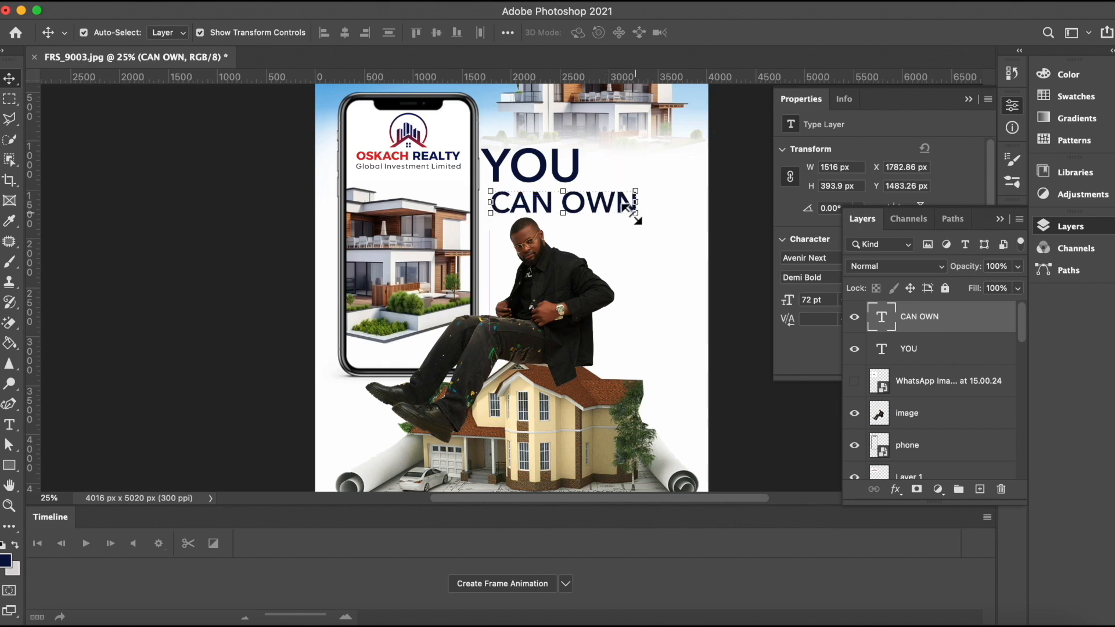
click(628, 211)
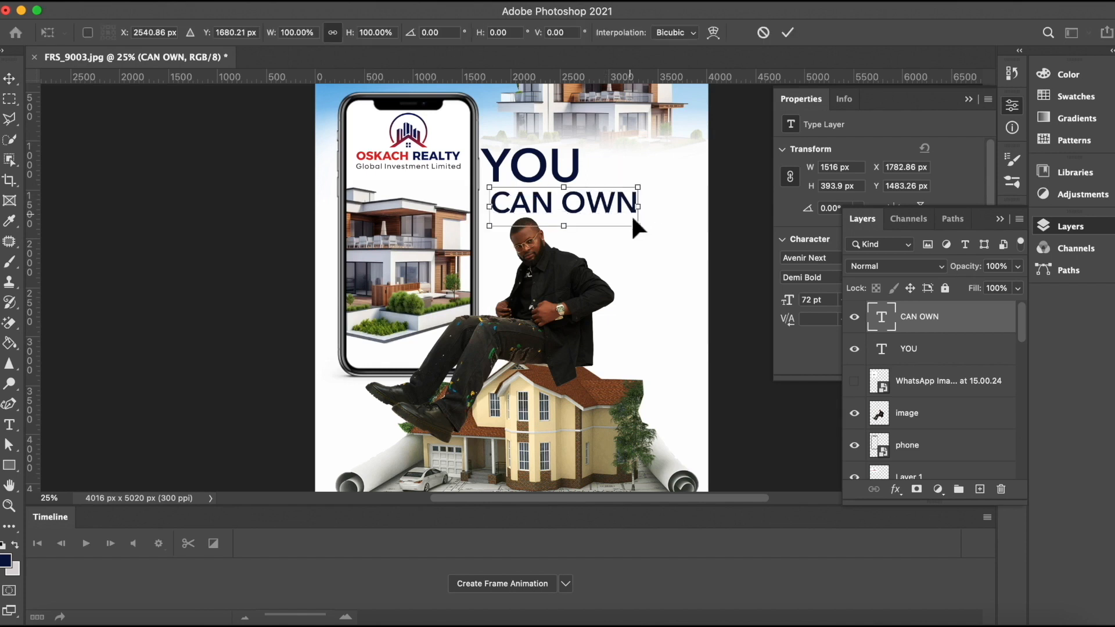
drag(638, 227, 575, 196)
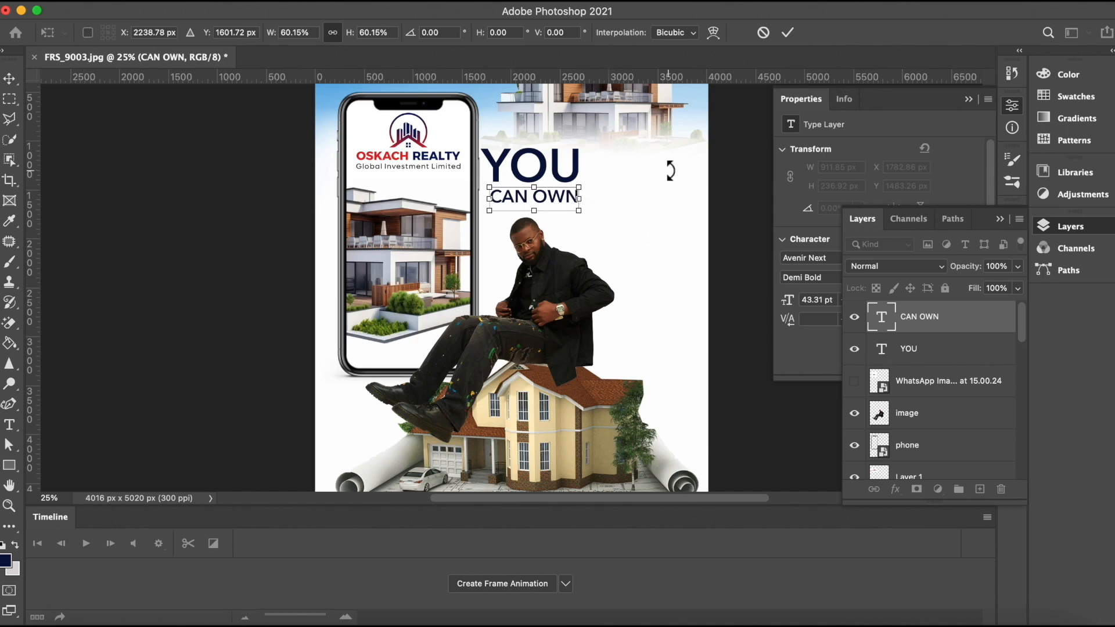
click(781, 38)
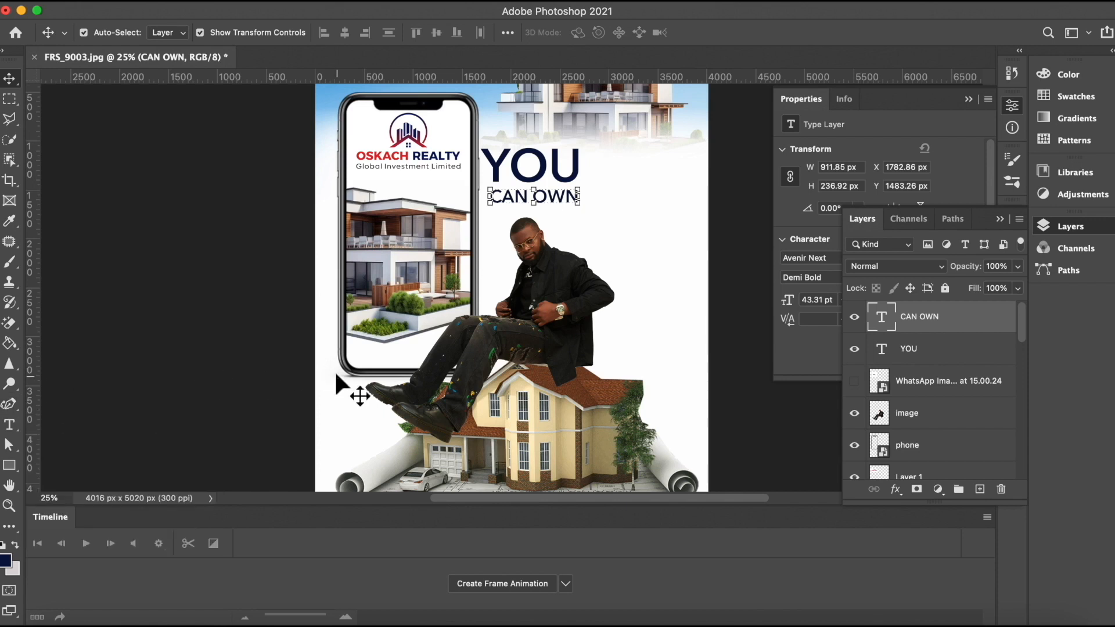
Step: Nudge the CAN OWN text upward closer to YOU
click(760, 413)
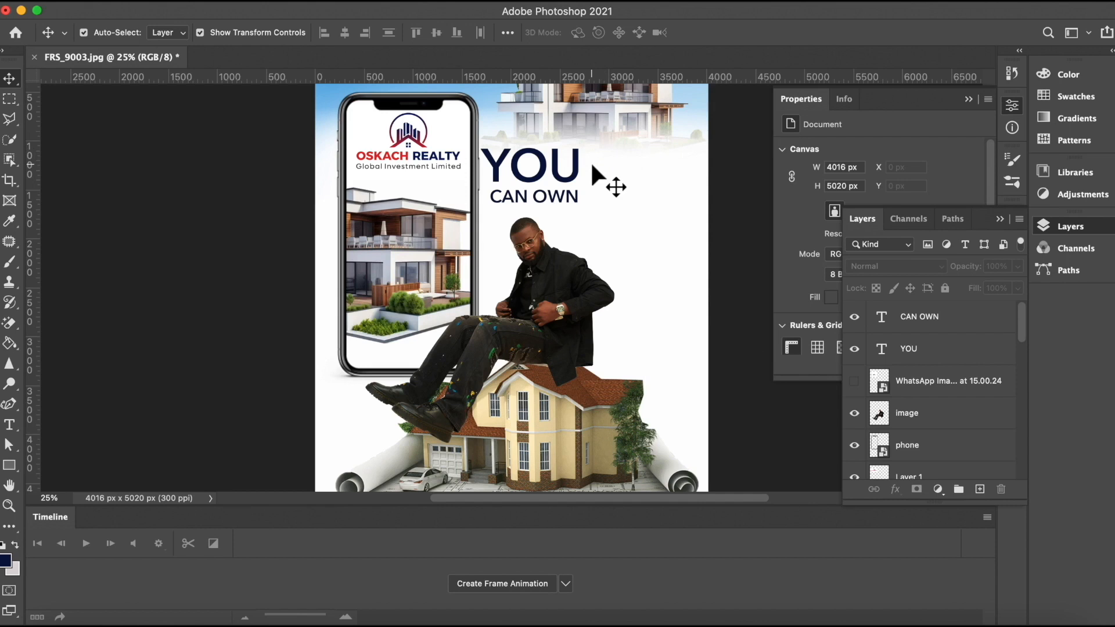
click(563, 196)
key(shift+Up)
key(shift+Up)
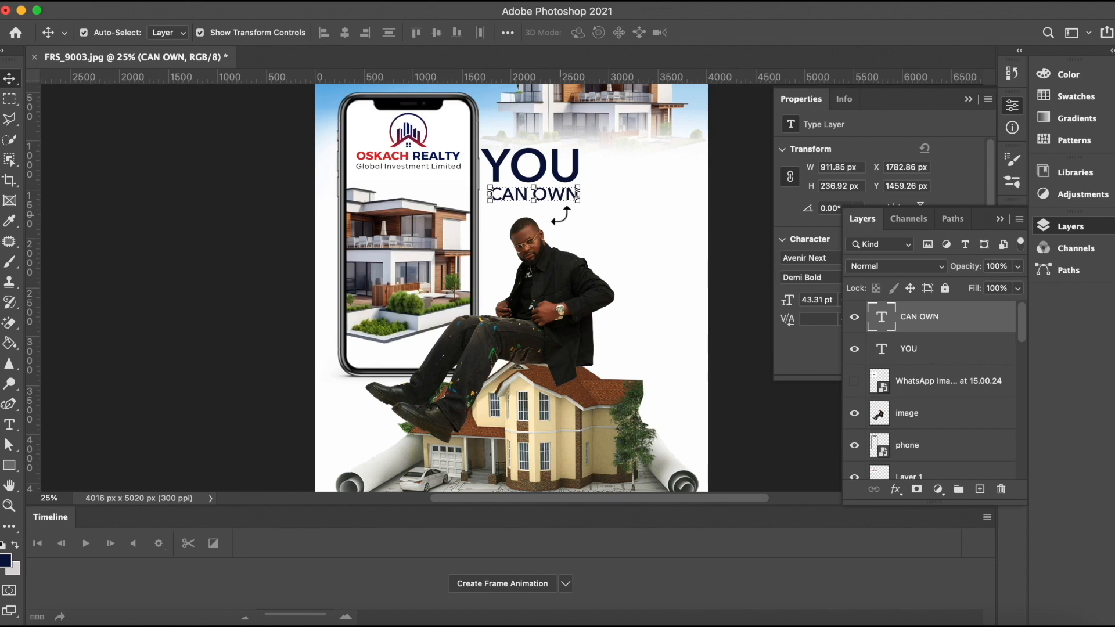
click(244, 189)
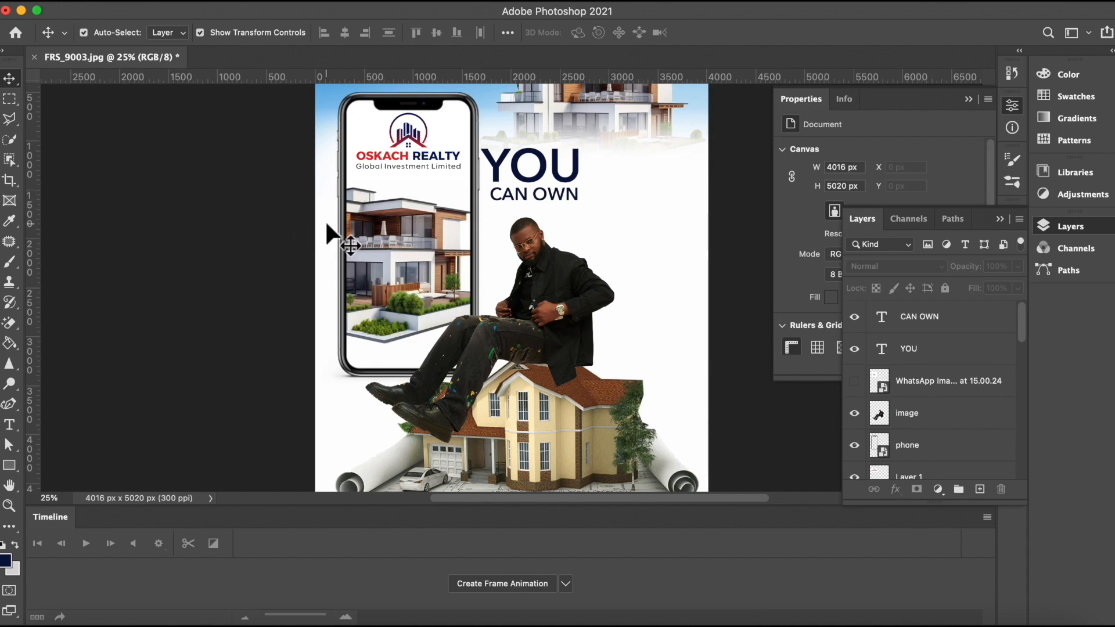
key(super+minus)
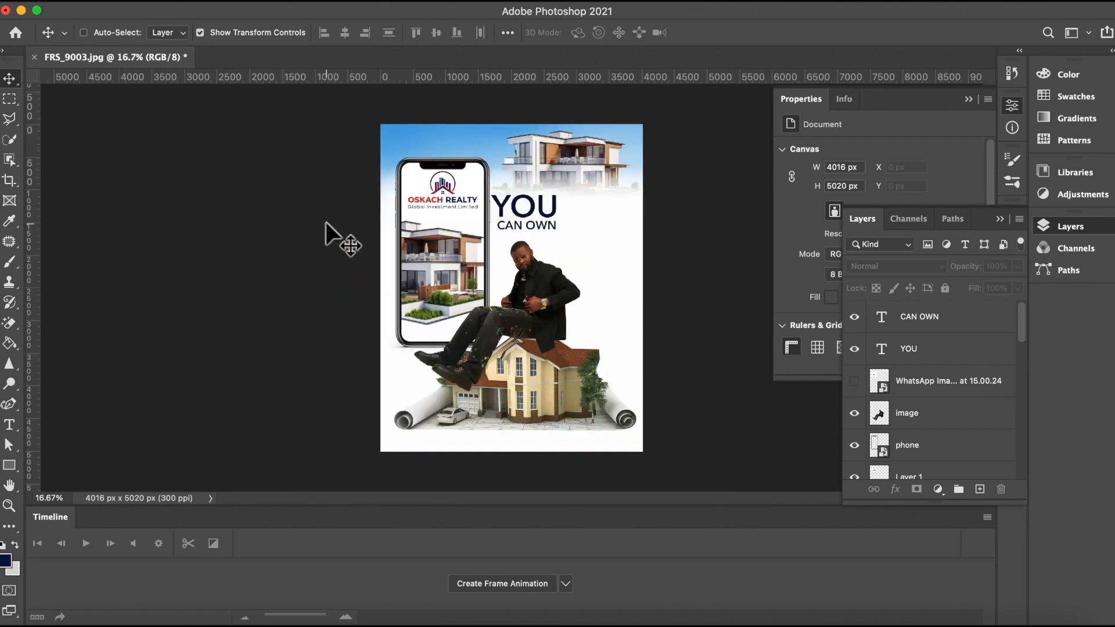
key(super+plus)
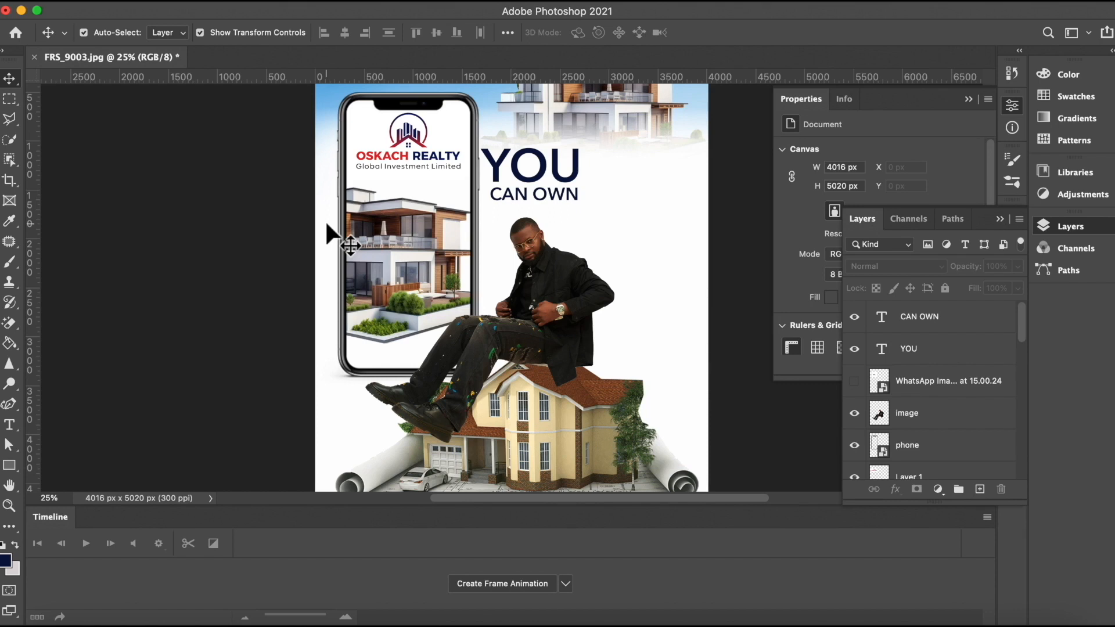
Step: Add a new layer above YOU and set the foreground colour to a bright red-orange
click(528, 174)
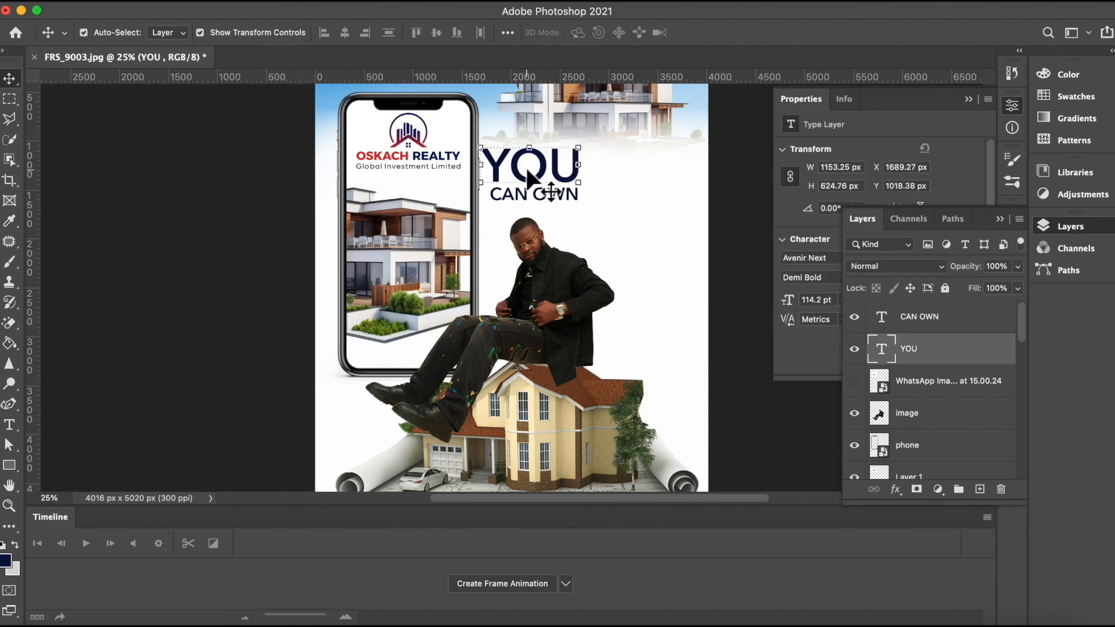
click(979, 490)
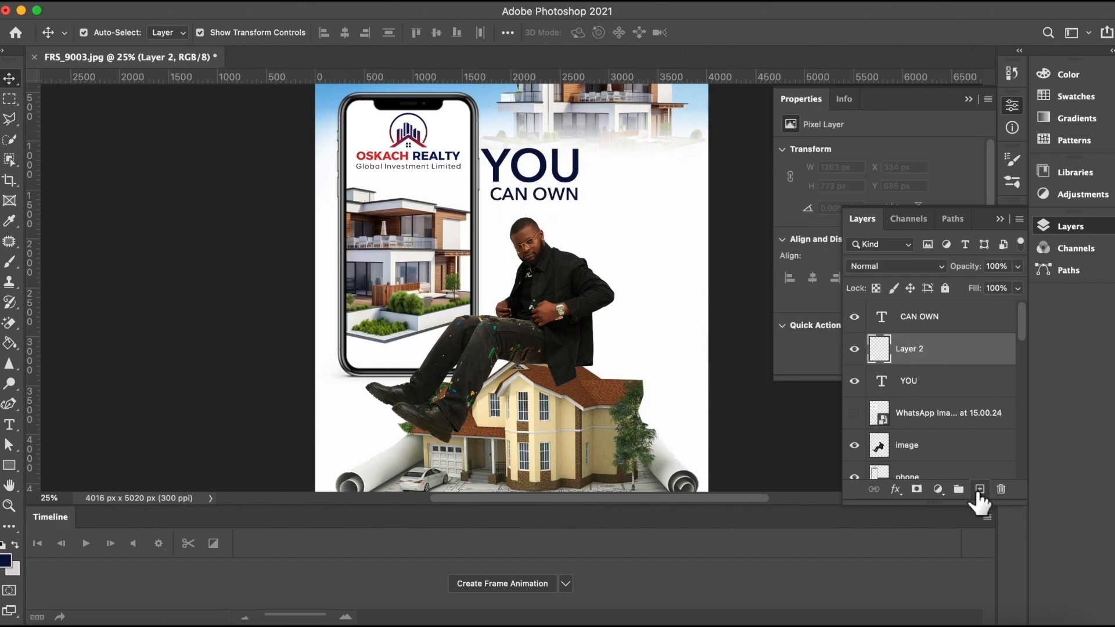
click(6, 559)
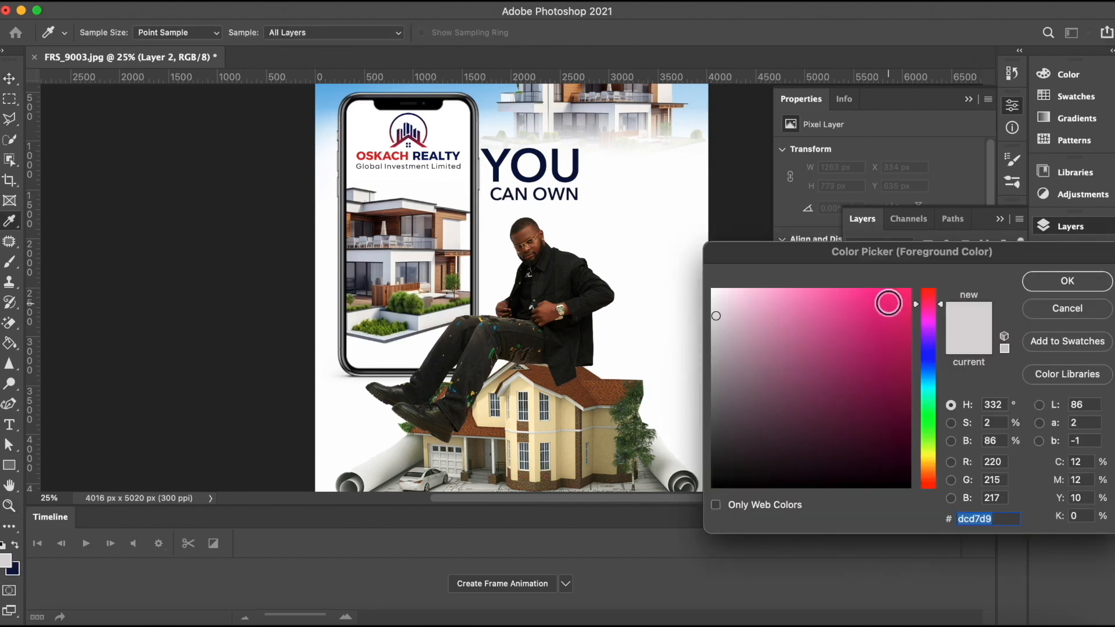
click(927, 478)
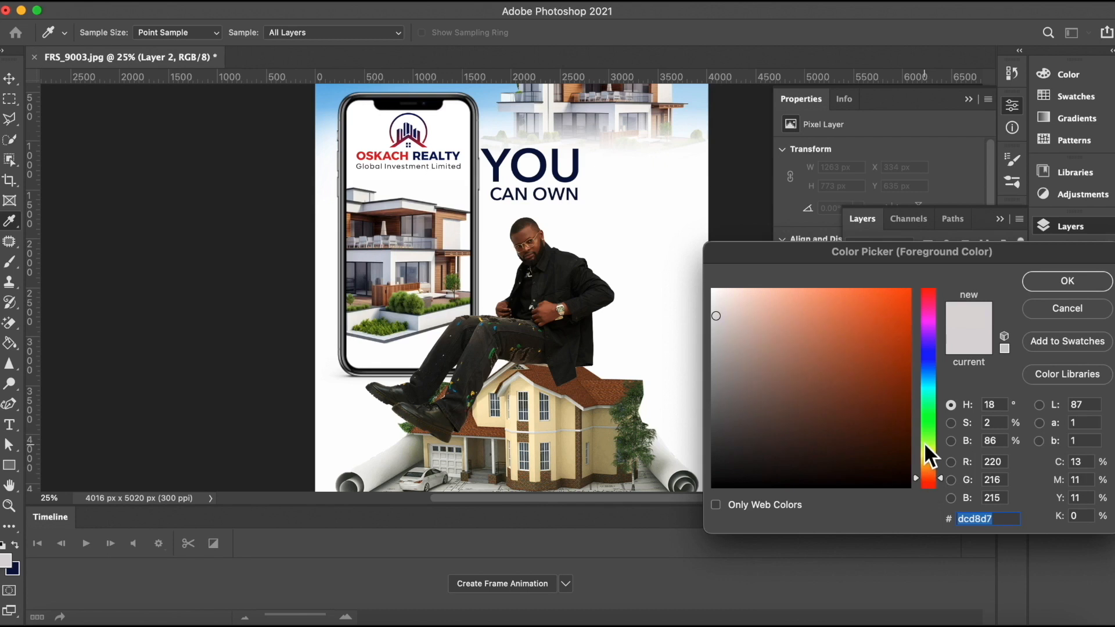
click(928, 299)
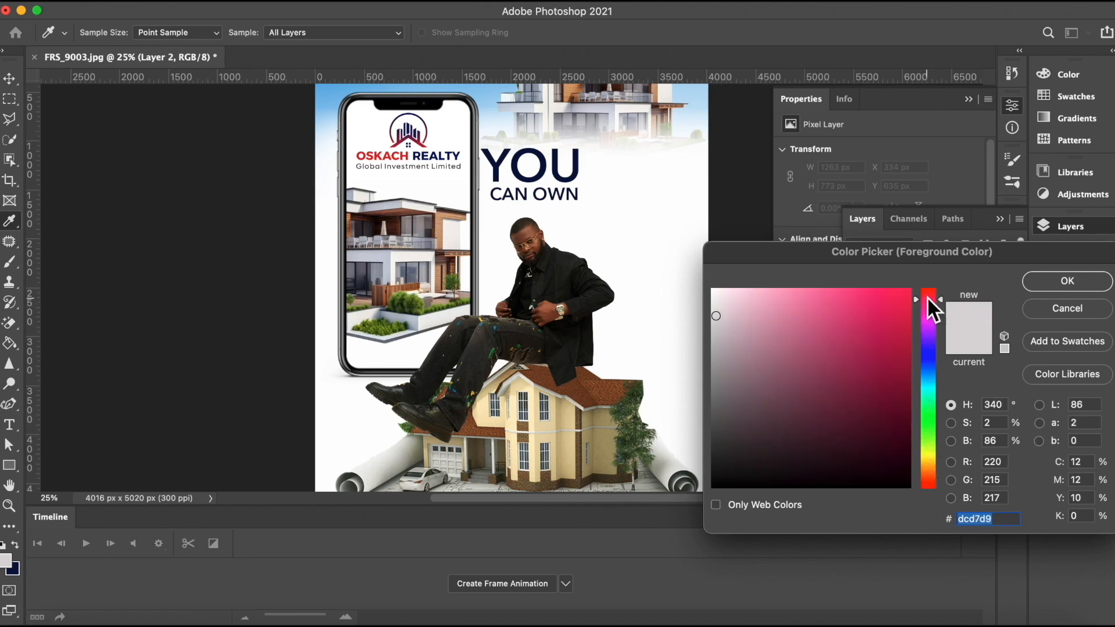
click(929, 478)
click(904, 295)
click(1065, 281)
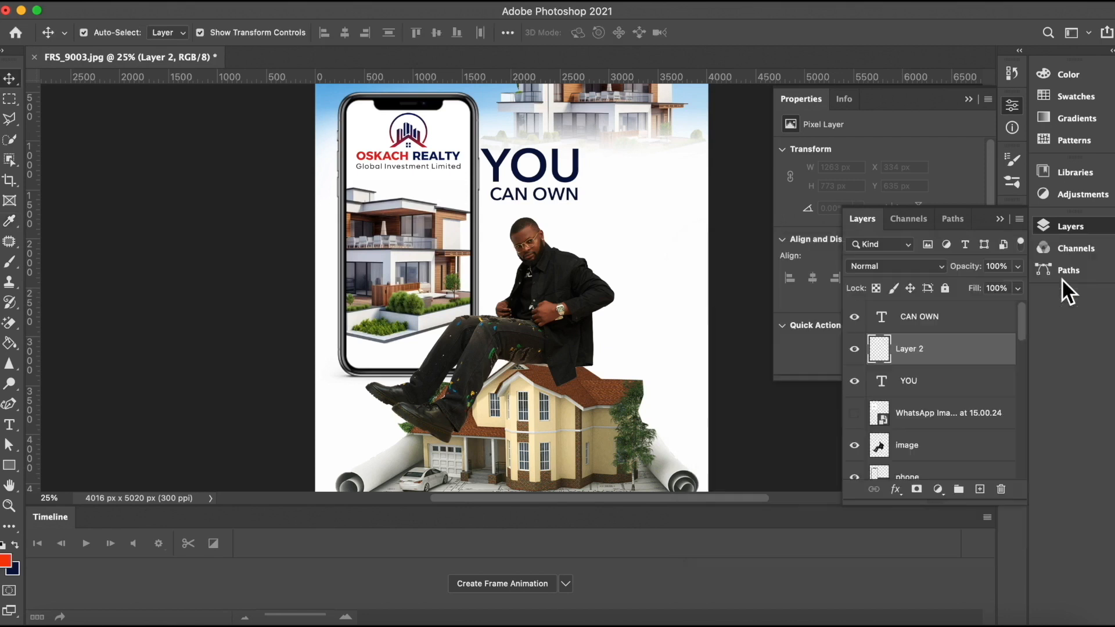
Step: Draw a red circle about 189 px wide with the Ellipse Tool over the O of YOU
click(9, 465)
click(41, 478)
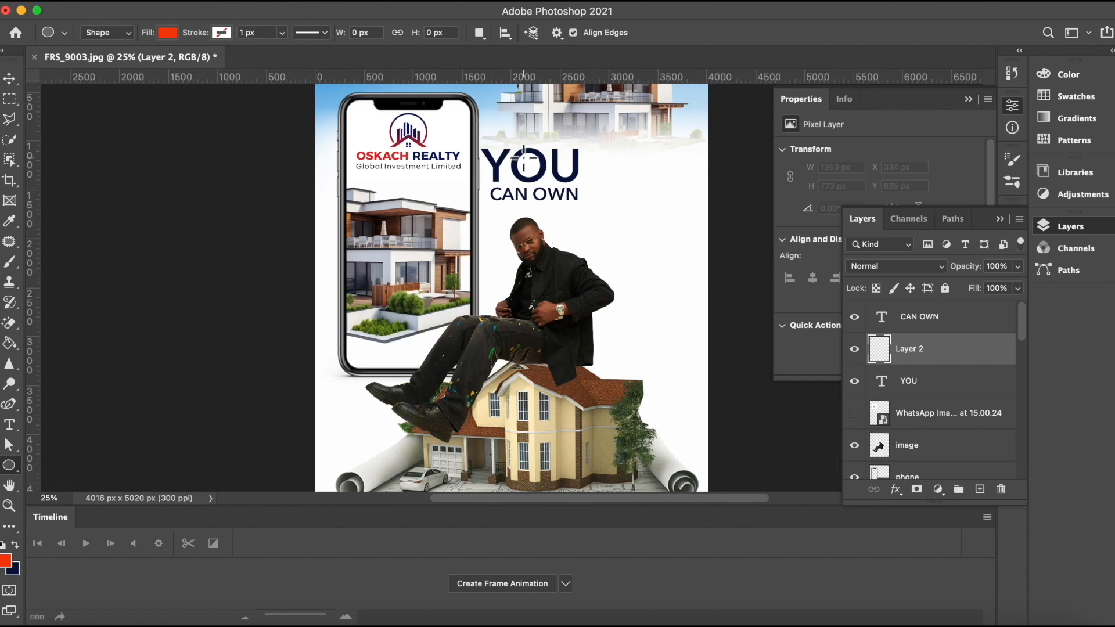
drag(519, 154, 541, 180)
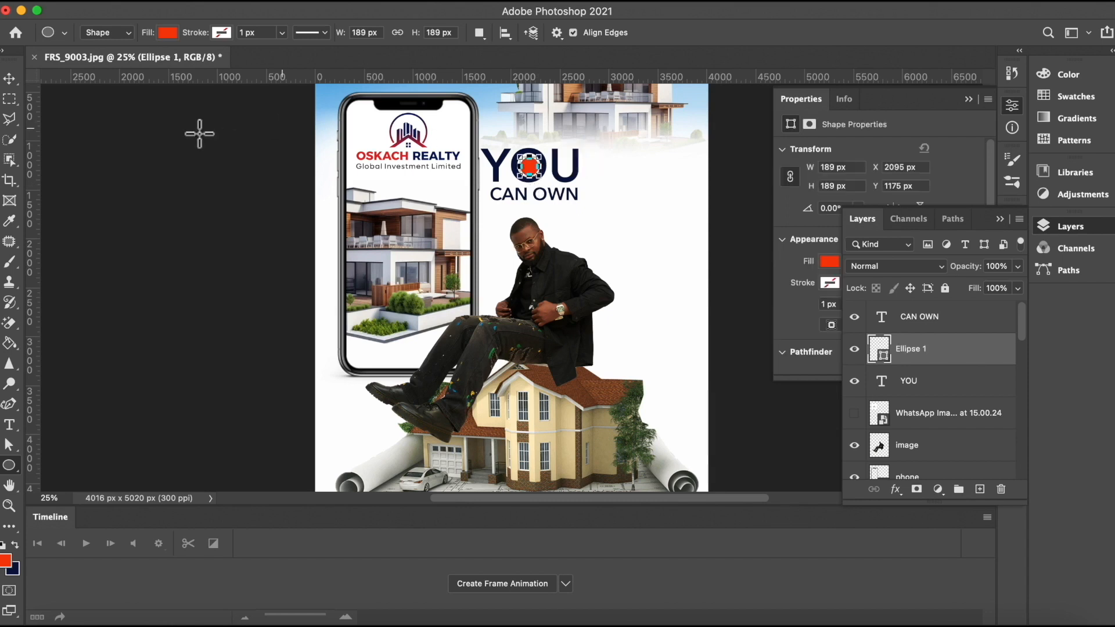
Step: Nudge the circle slightly left and up to center it inside the O
click(9, 79)
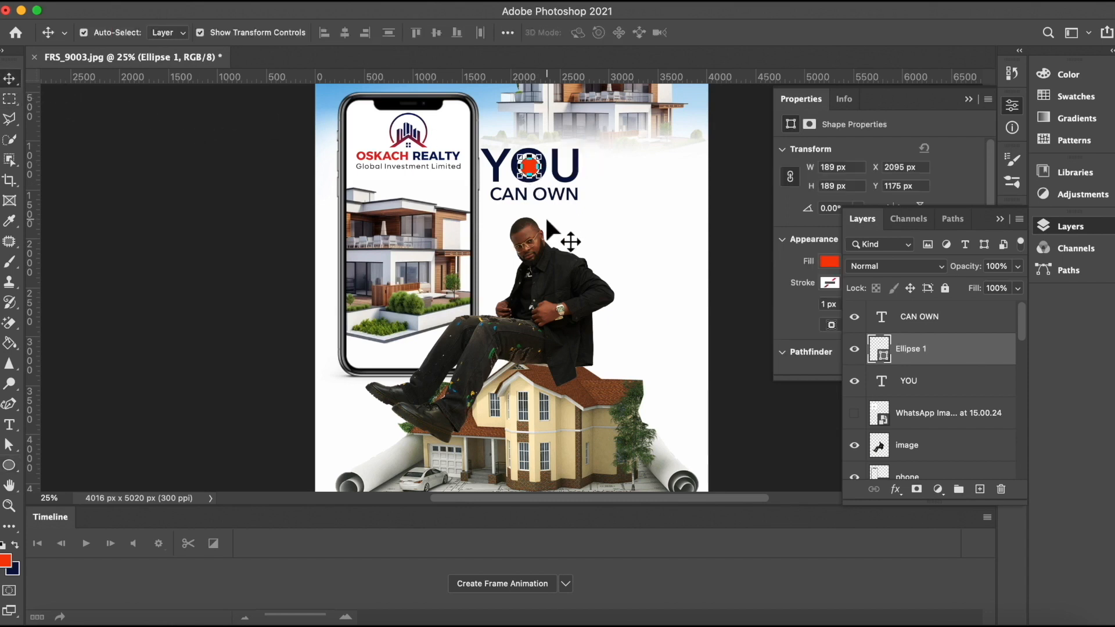
key(Left)
key(Up)
key(Up)
key(Up)
key(Up)
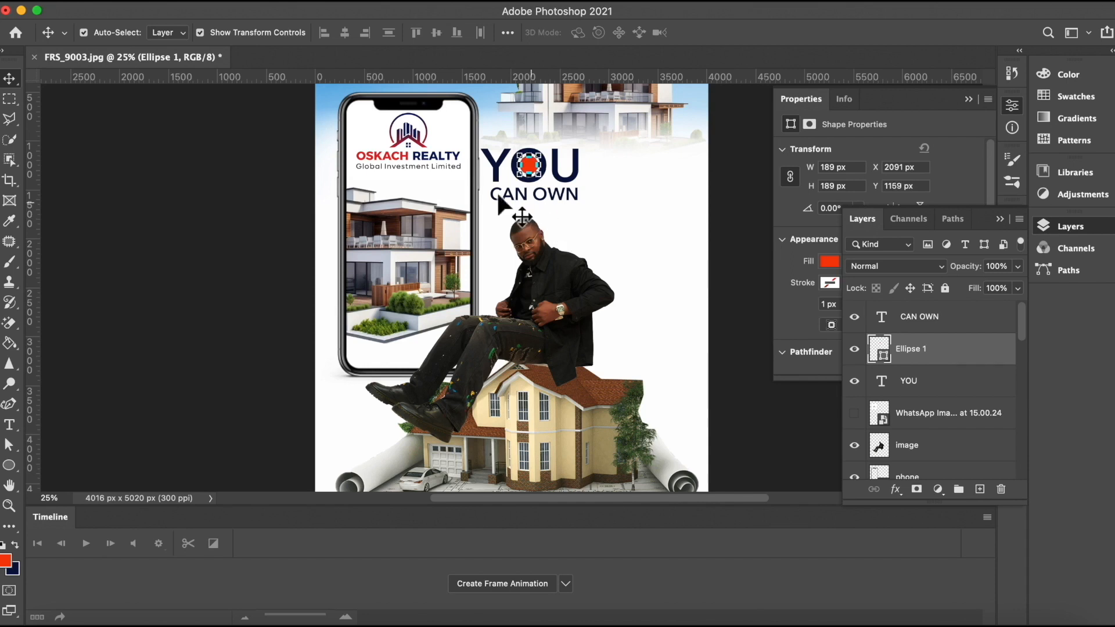
click(247, 201)
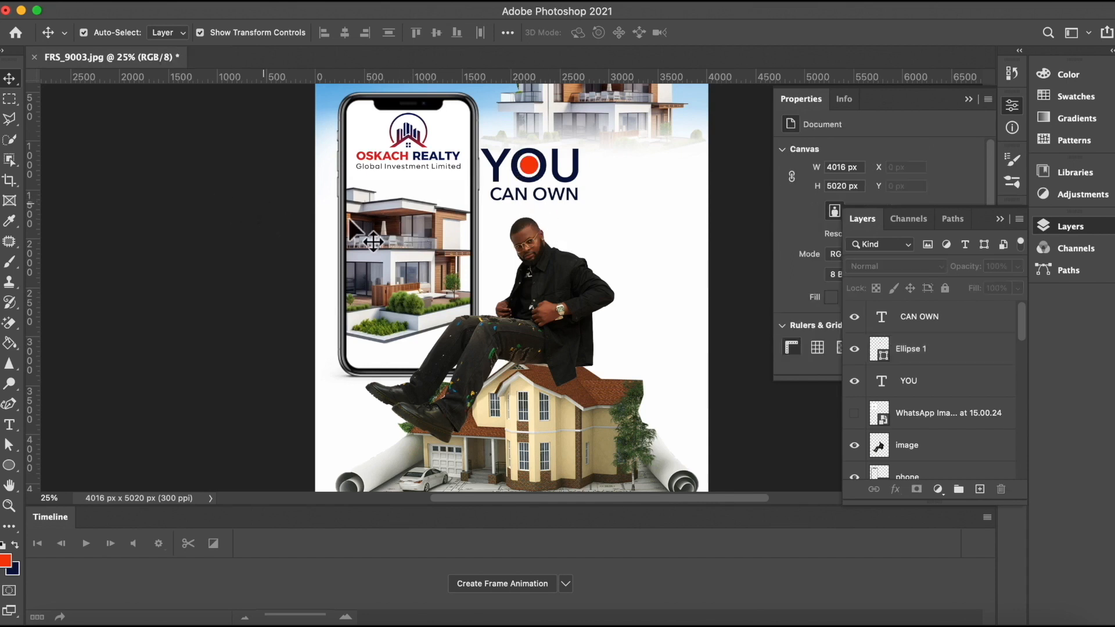
Step: Nudge the red circle one more step left within the O of YOU
click(528, 169)
key(Left)
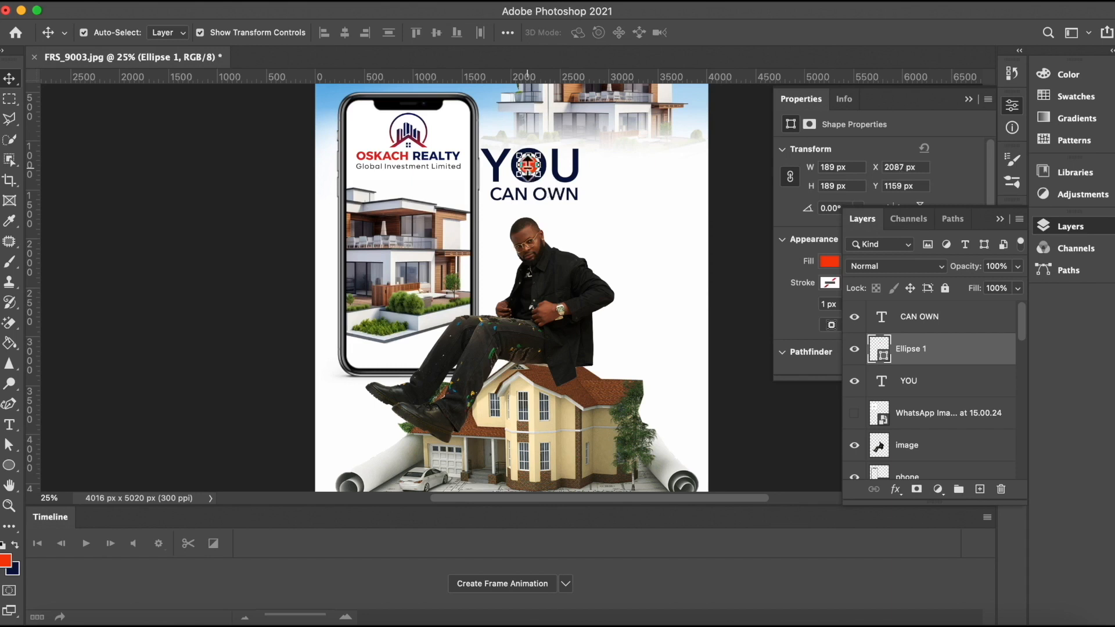
click(745, 225)
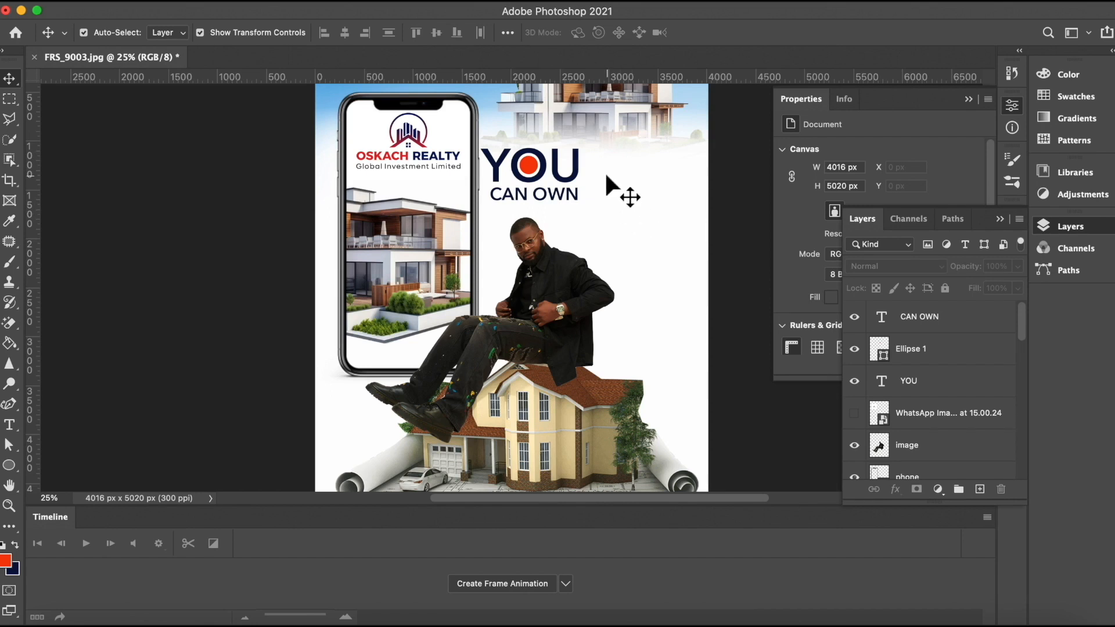
Step: Add a new layer and draw a thin vertical red rectangle about 26 px wide and 561 px tall beside YOU and CAN OWN
click(958, 328)
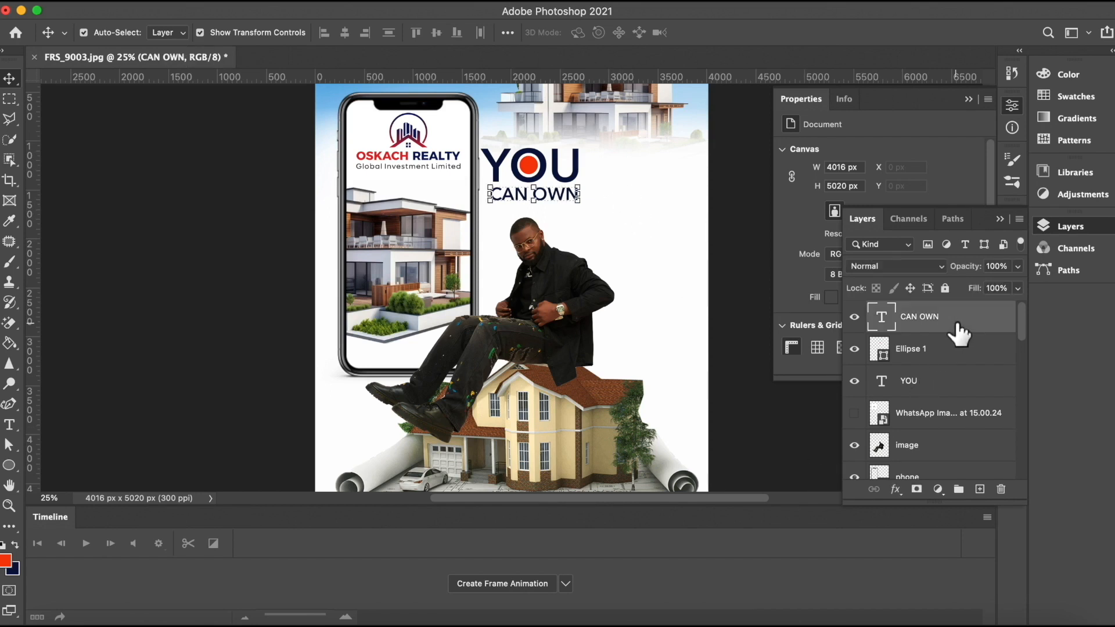
click(979, 488)
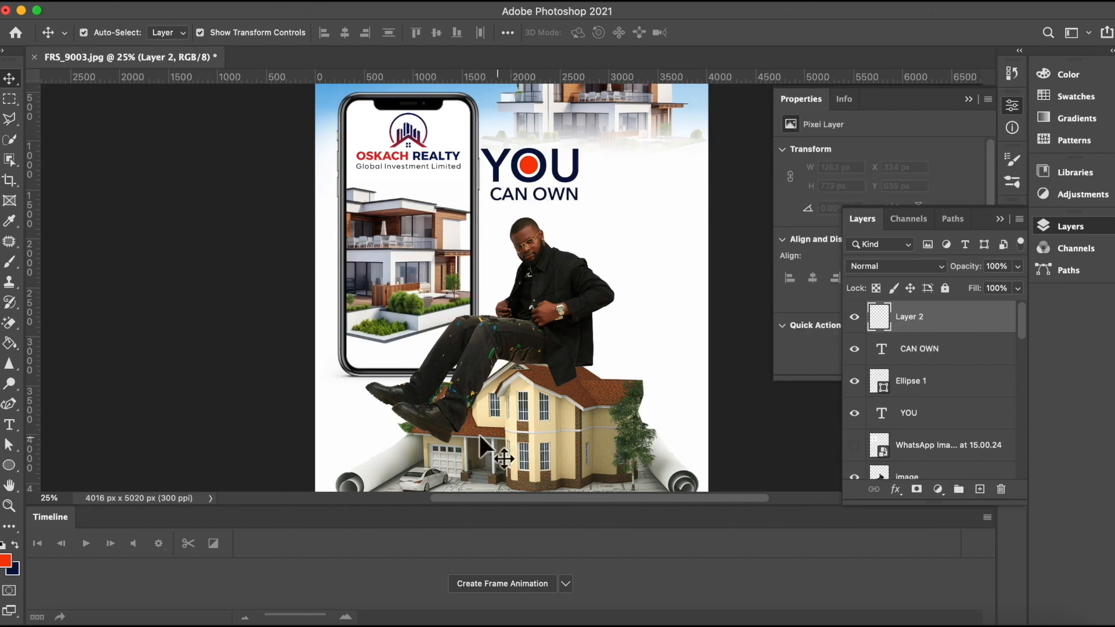
click(10, 463)
click(43, 464)
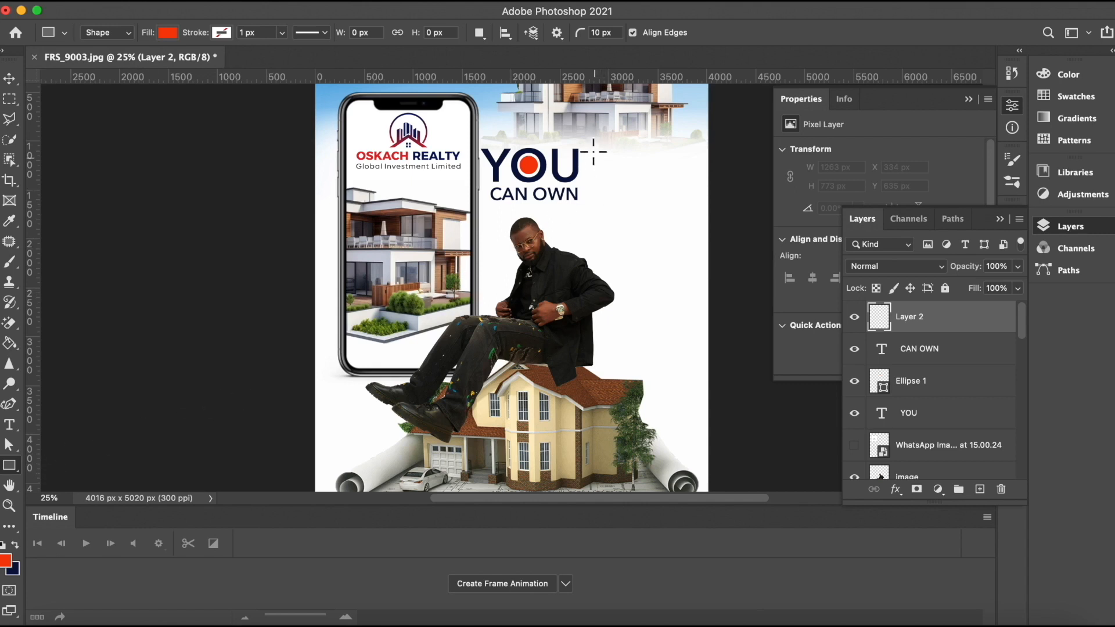
drag(587, 151, 588, 204)
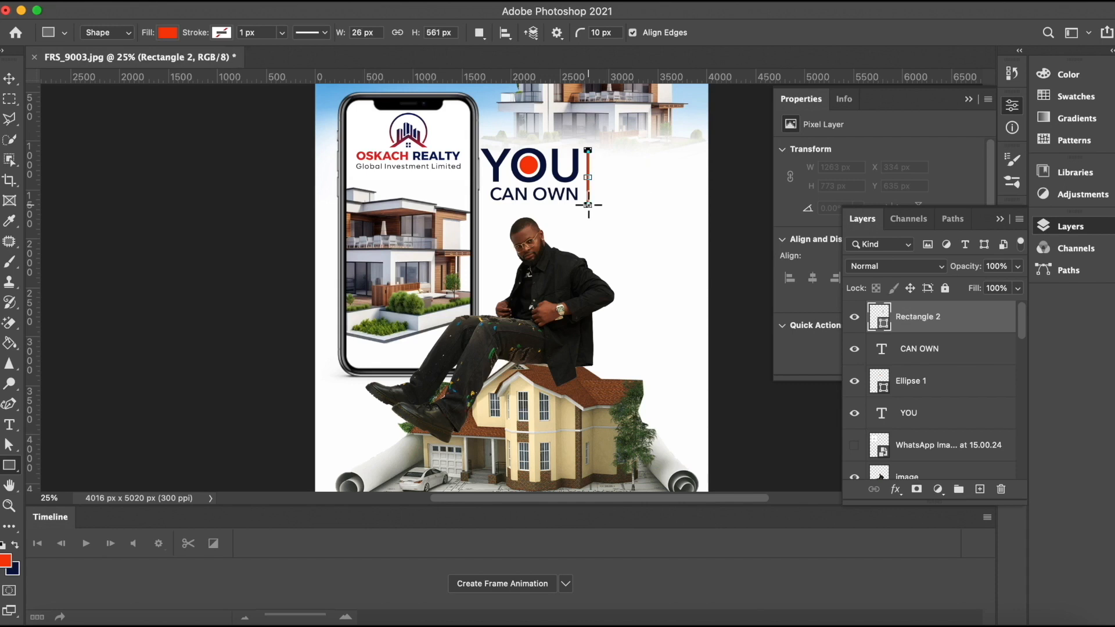
Step: Nudge the red vertical bar slightly left and up
click(9, 78)
click(459, 271)
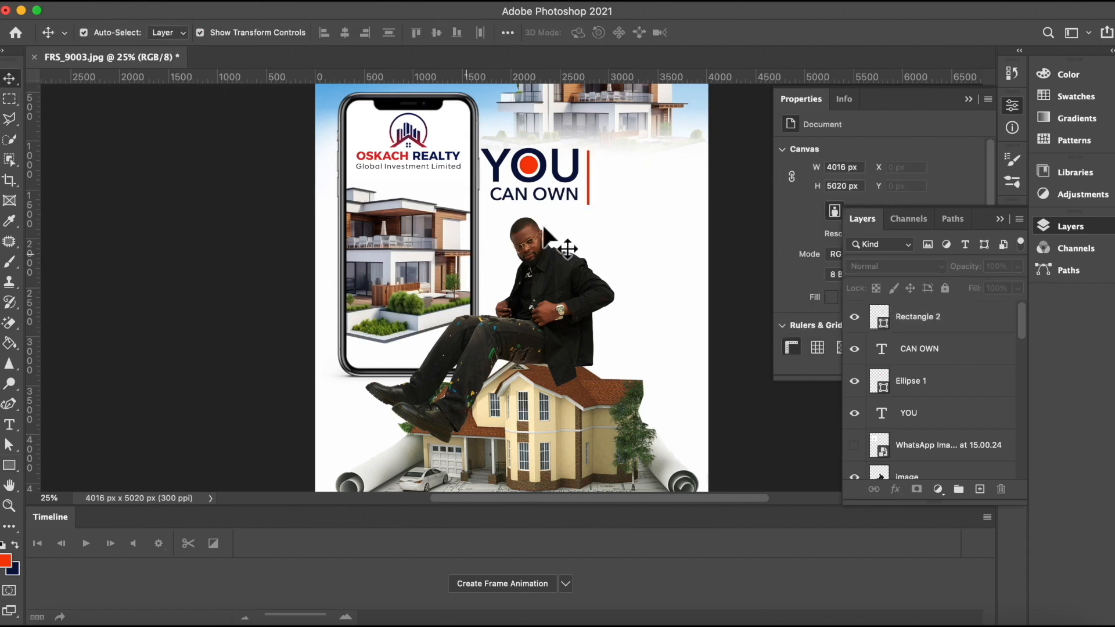
click(587, 187)
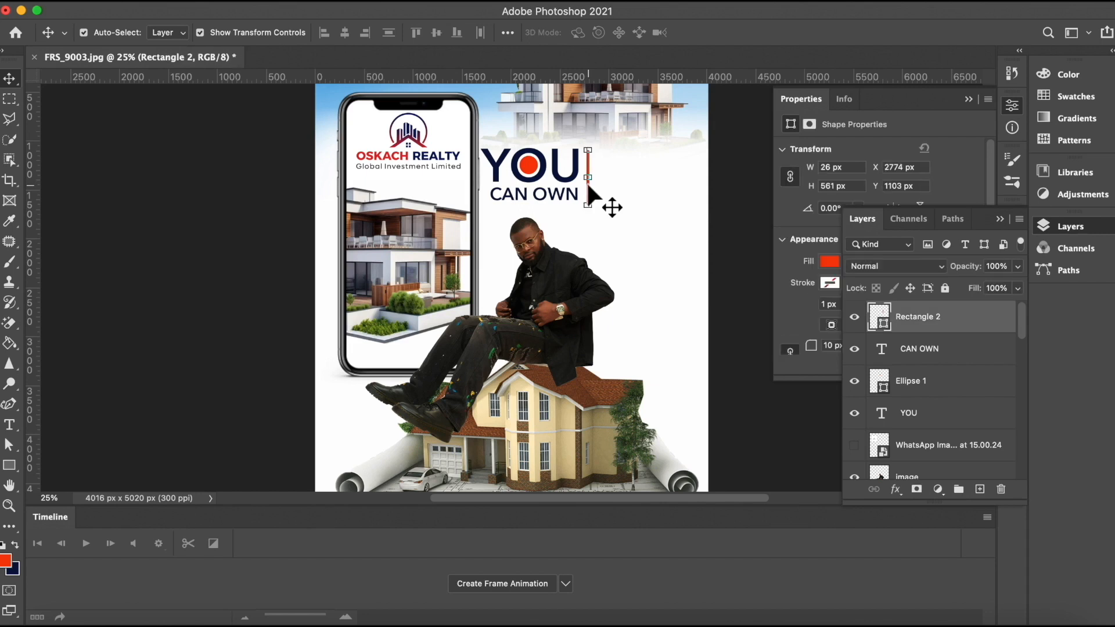
drag(588, 186, 587, 184)
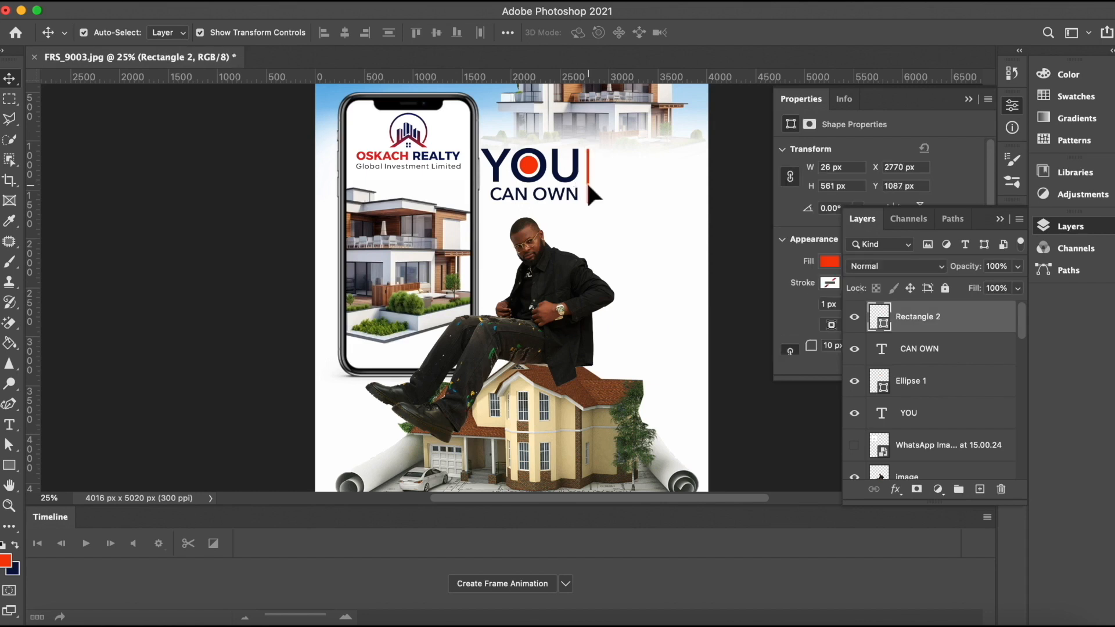
click(253, 178)
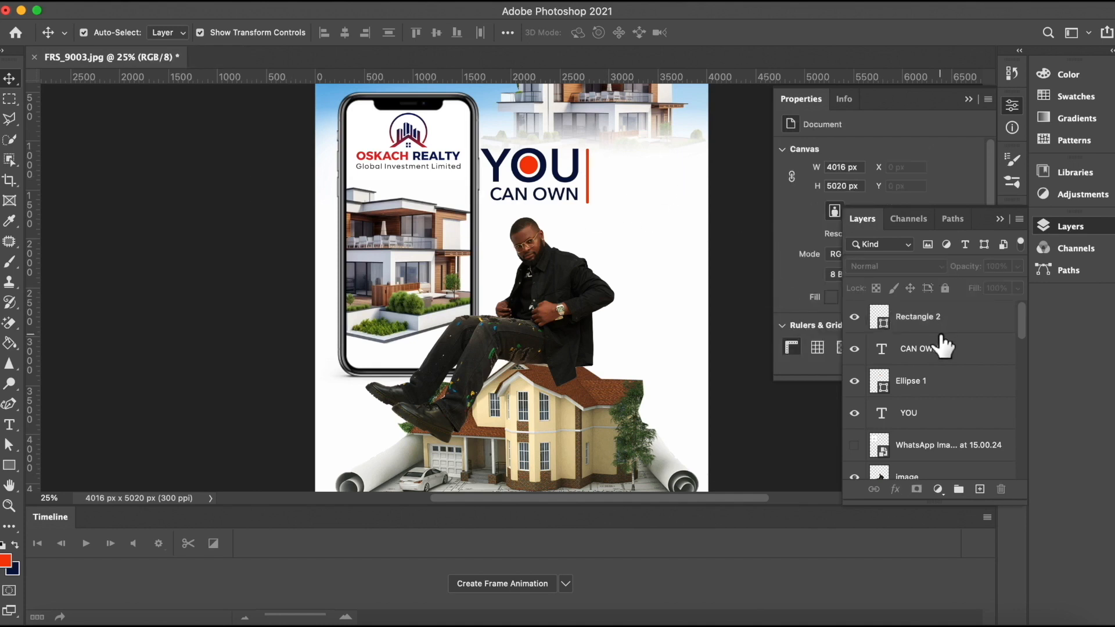
Step: Add a new layer, switch the foreground to navy, and type "A HOUSE" to the right of the red bar
click(947, 319)
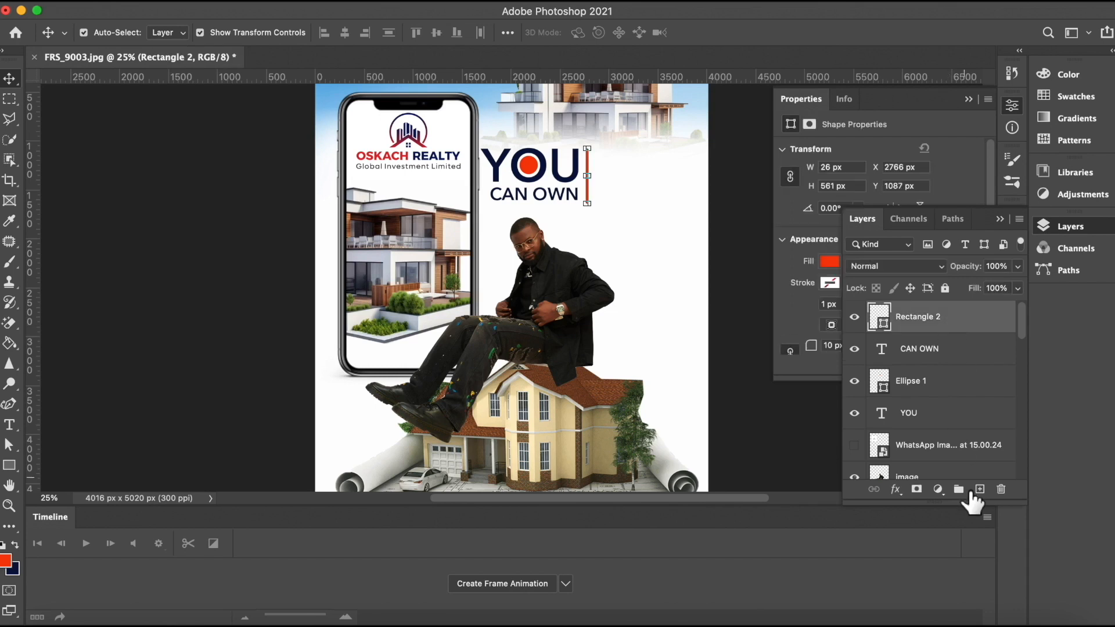
click(979, 489)
click(14, 542)
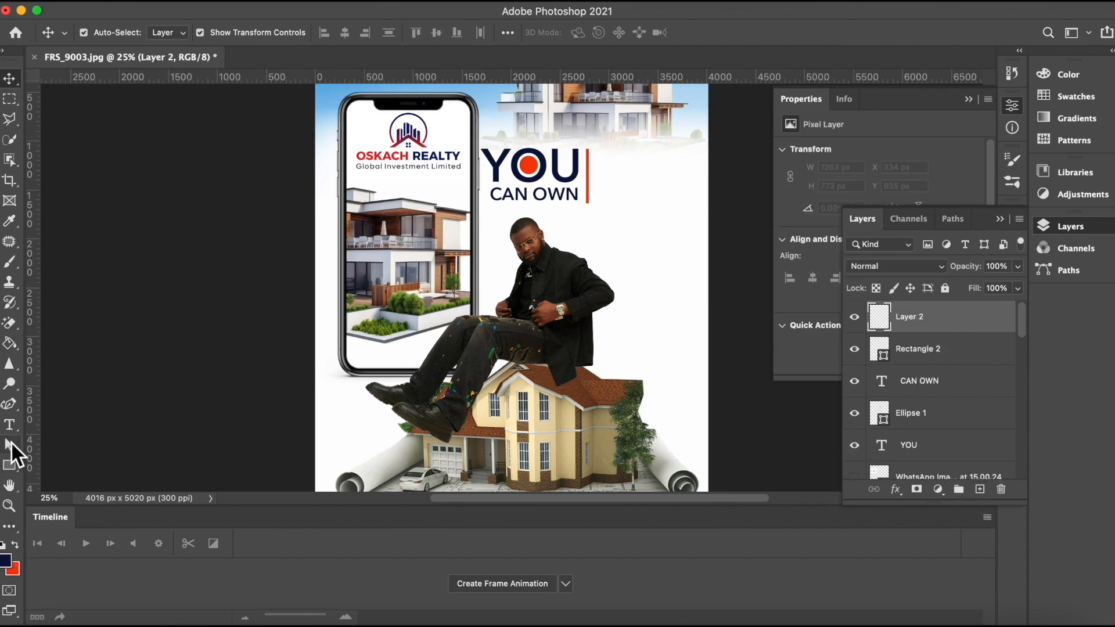
click(9, 425)
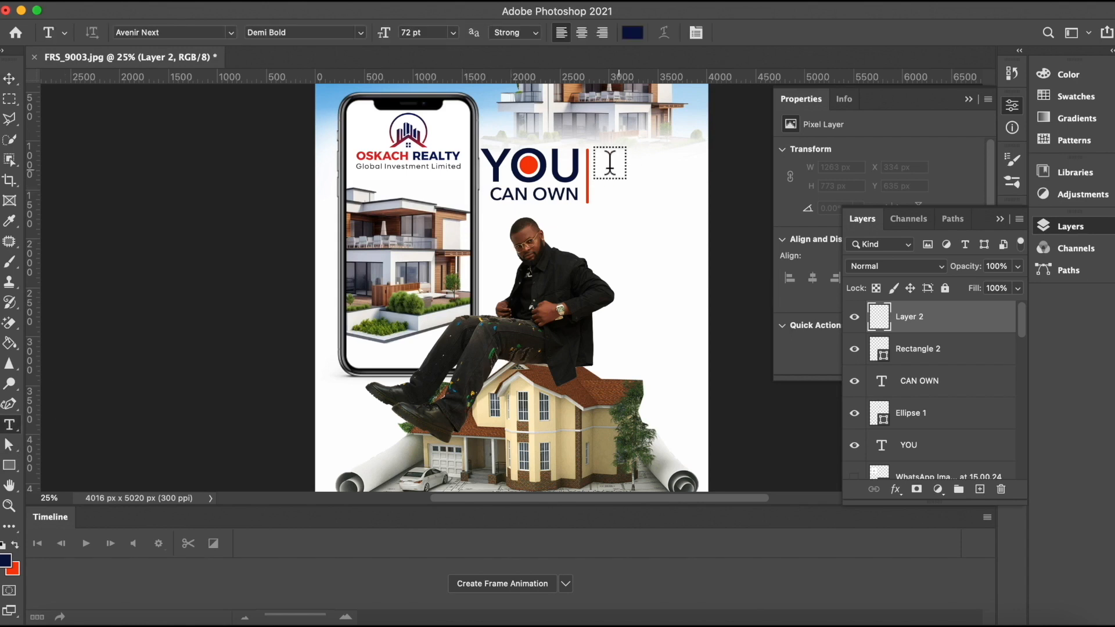
click(599, 160)
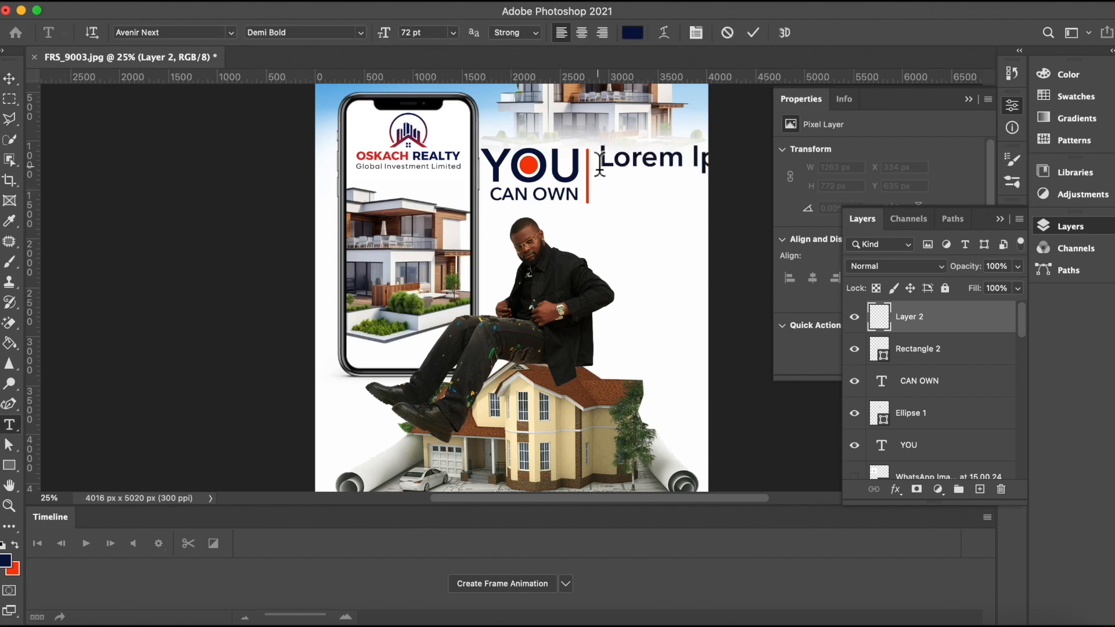
key(BackSpace)
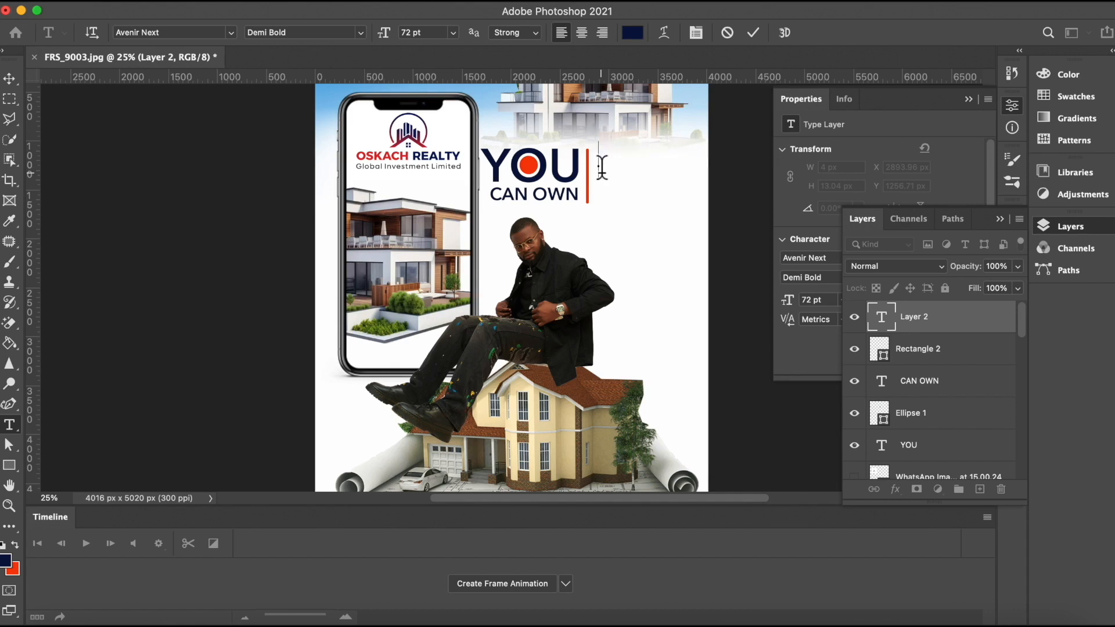
text(A HO)
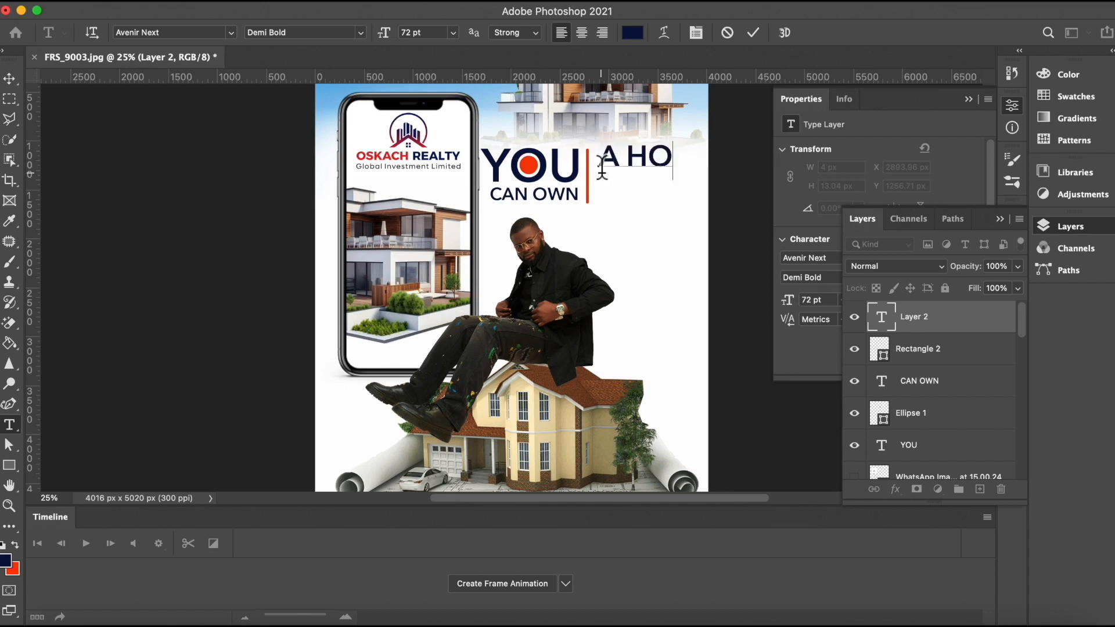
text(US)
click(754, 33)
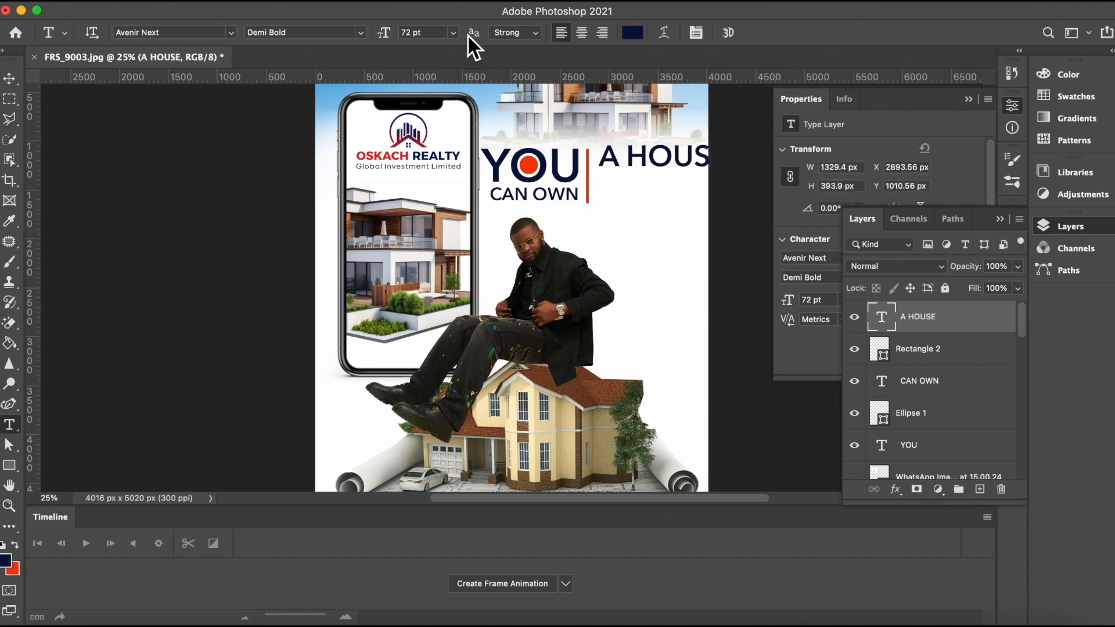
Step: Set the A HOUSE text size to 48 pt
click(452, 31)
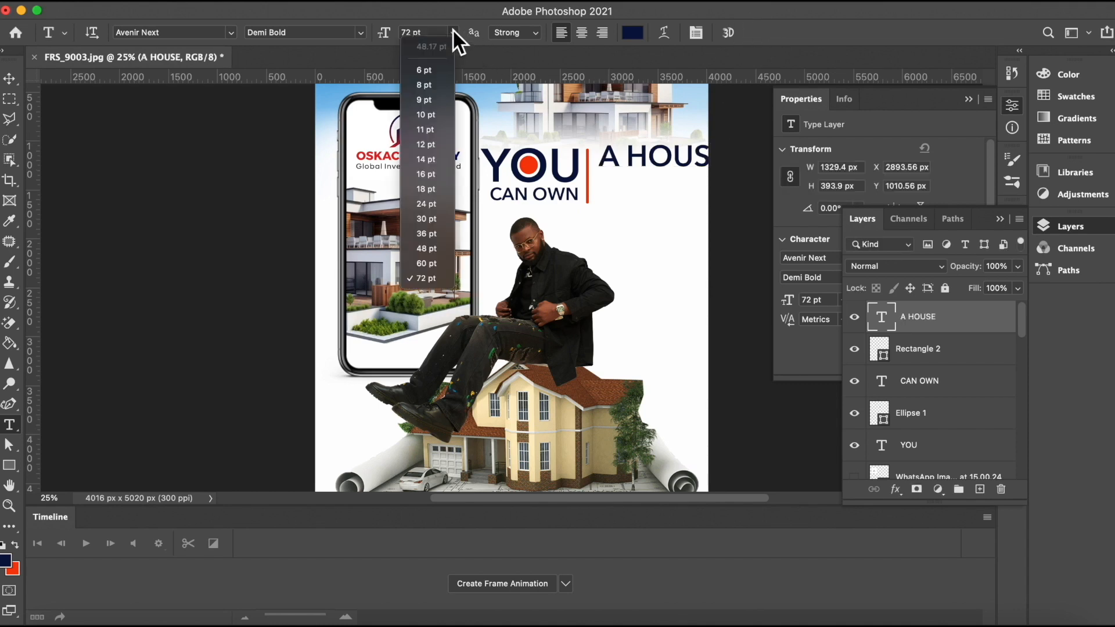
click(430, 218)
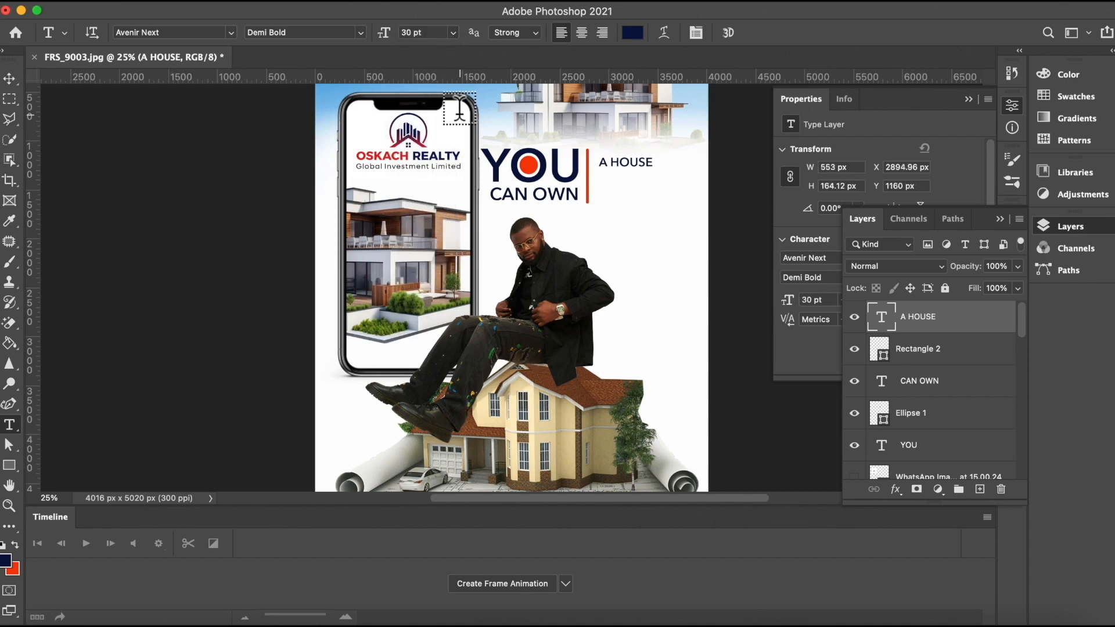
click(453, 33)
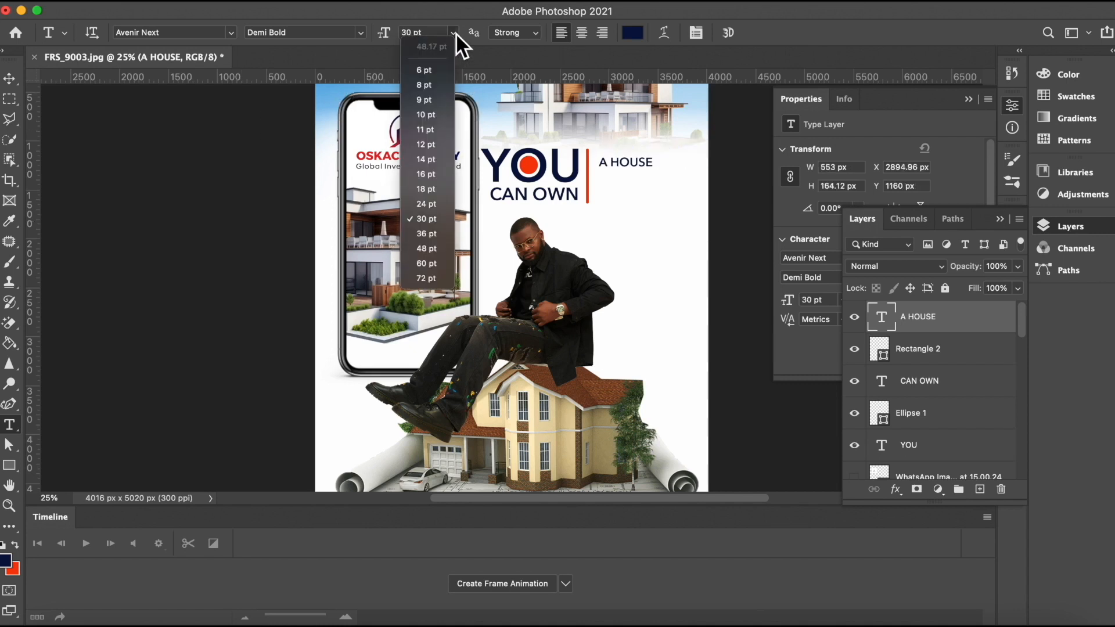
click(431, 247)
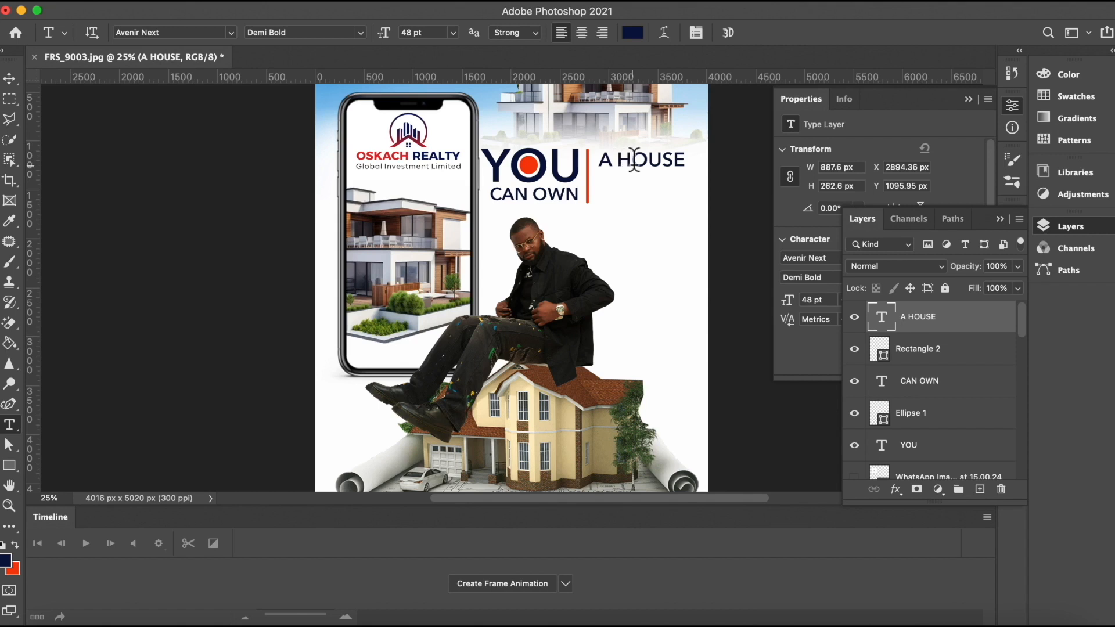
Step: Add a second line "& LAND" to the A HOUSE text
click(683, 160)
key(Return)
text(& L)
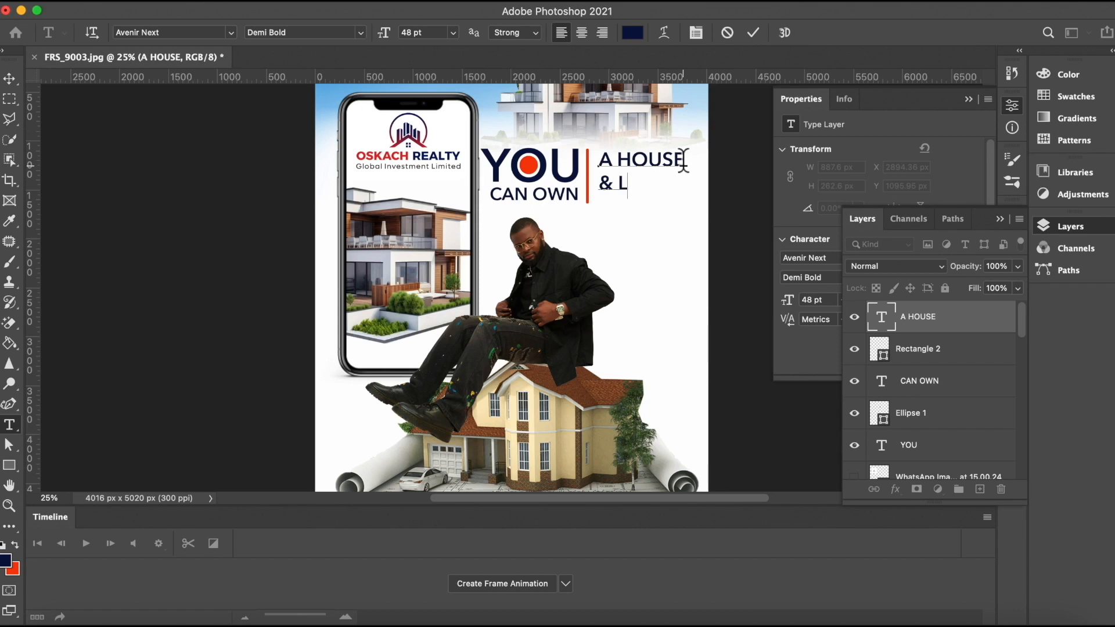
text(AND)
click(752, 33)
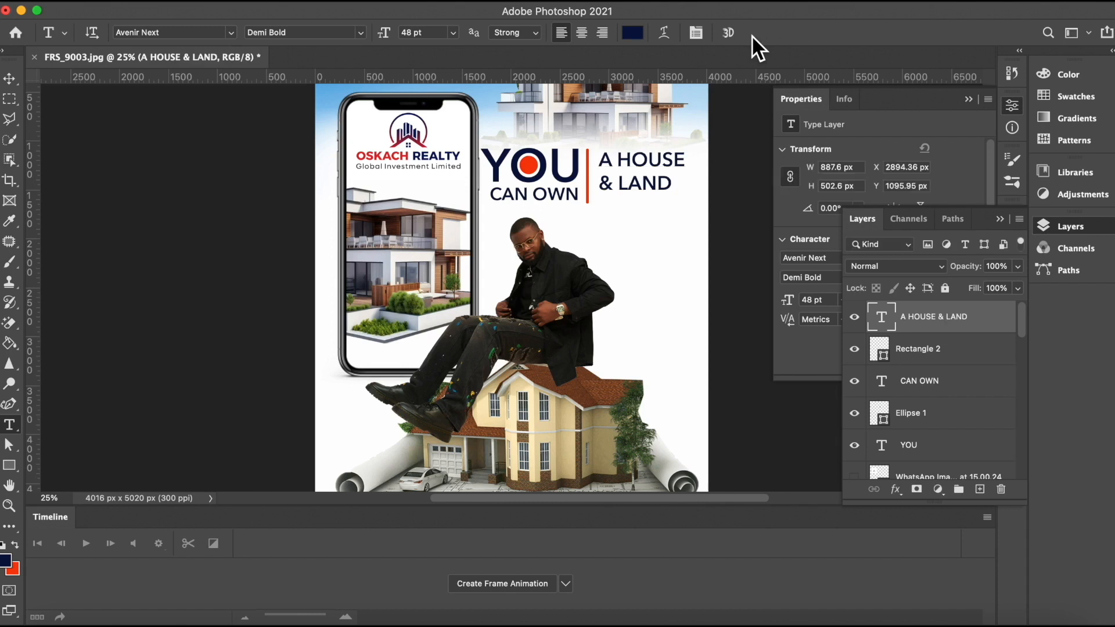
drag(615, 185, 676, 186)
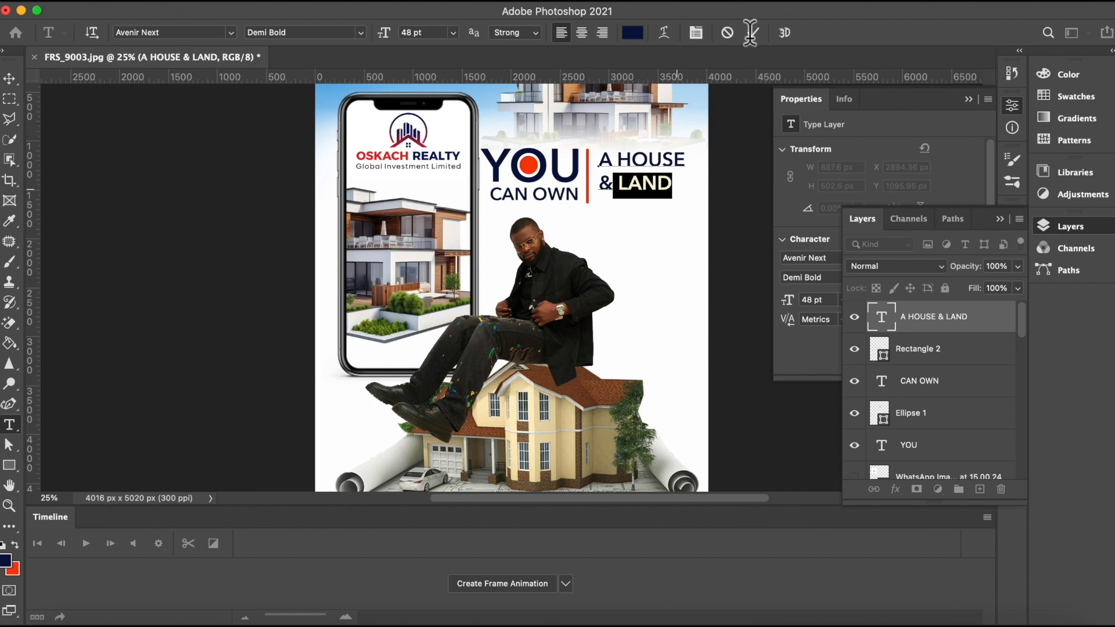
click(725, 35)
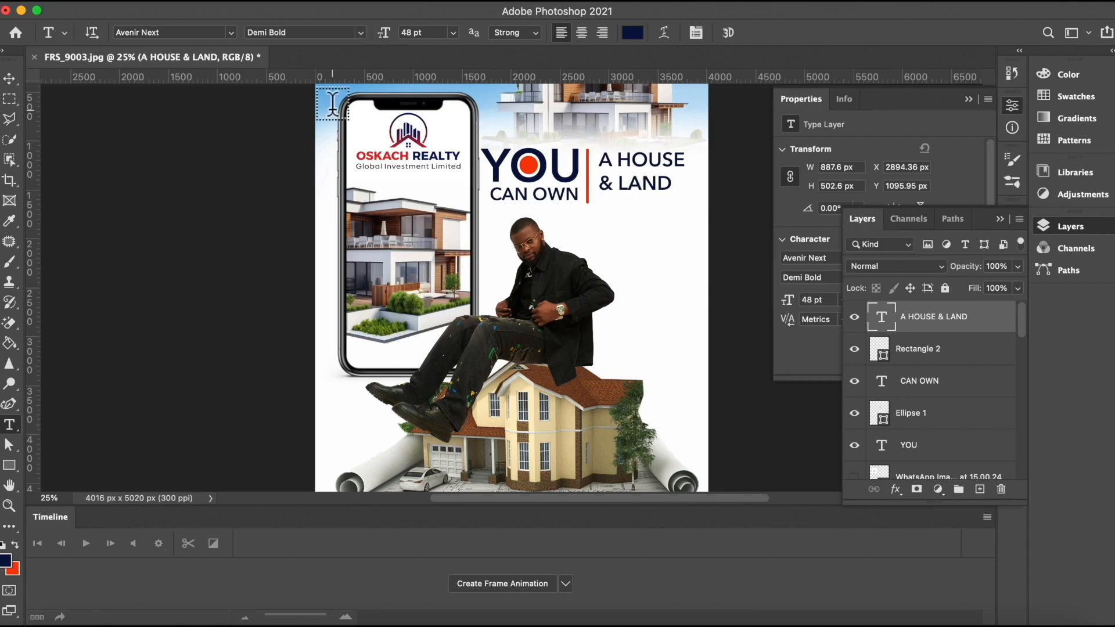
click(9, 80)
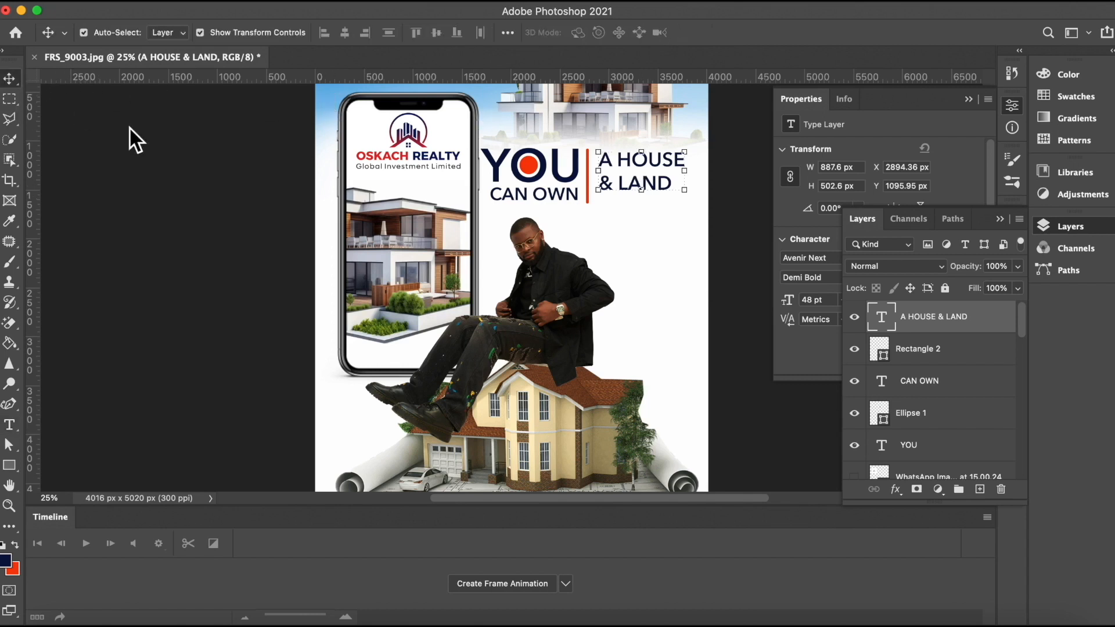
click(143, 154)
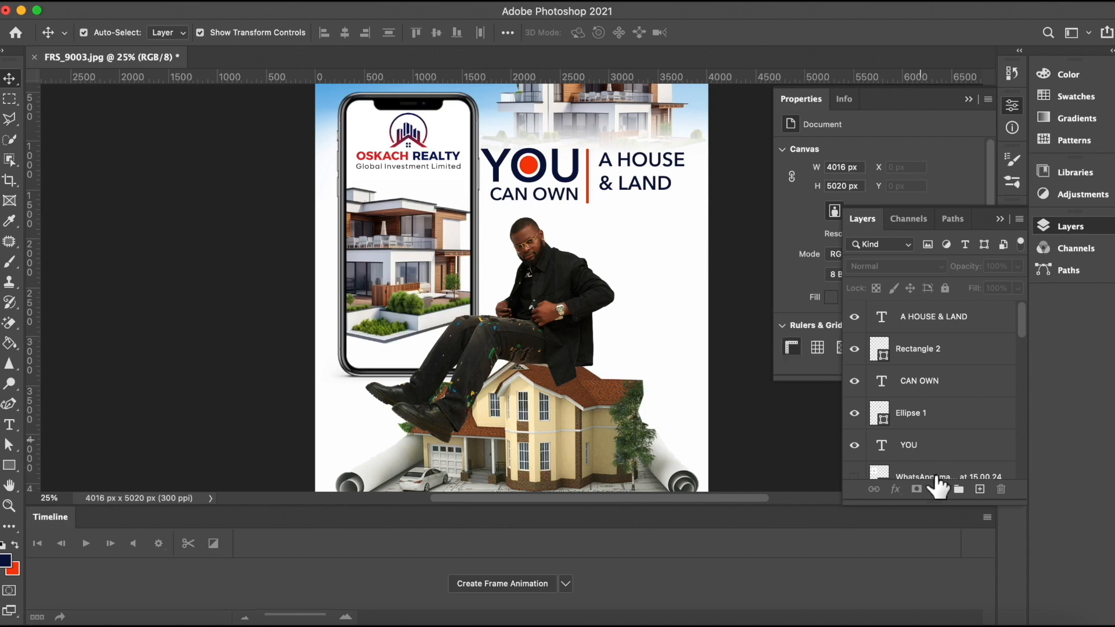
Step: Add a new layer, type the agent's name below A HOUSE & LAND, and set its font style to Medium
click(979, 489)
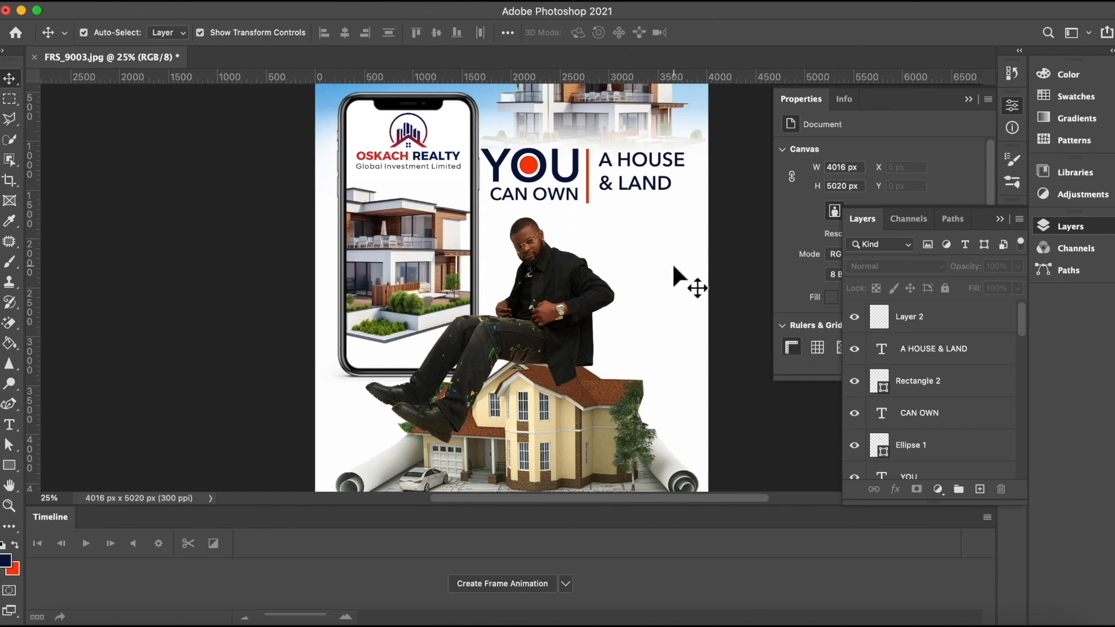
click(934, 320)
click(979, 489)
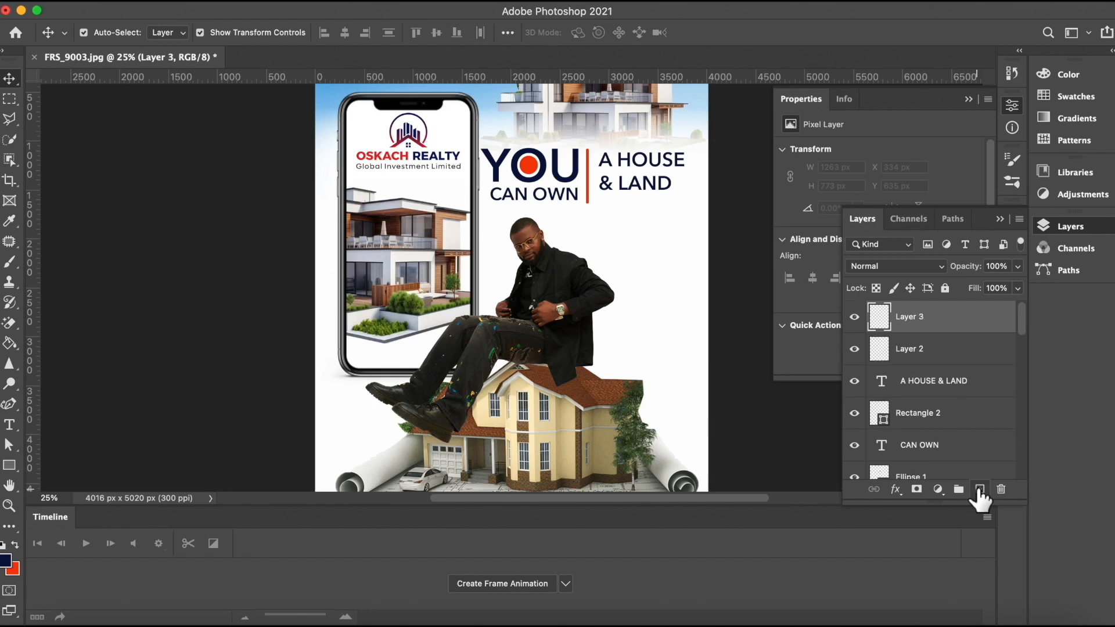
click(10, 426)
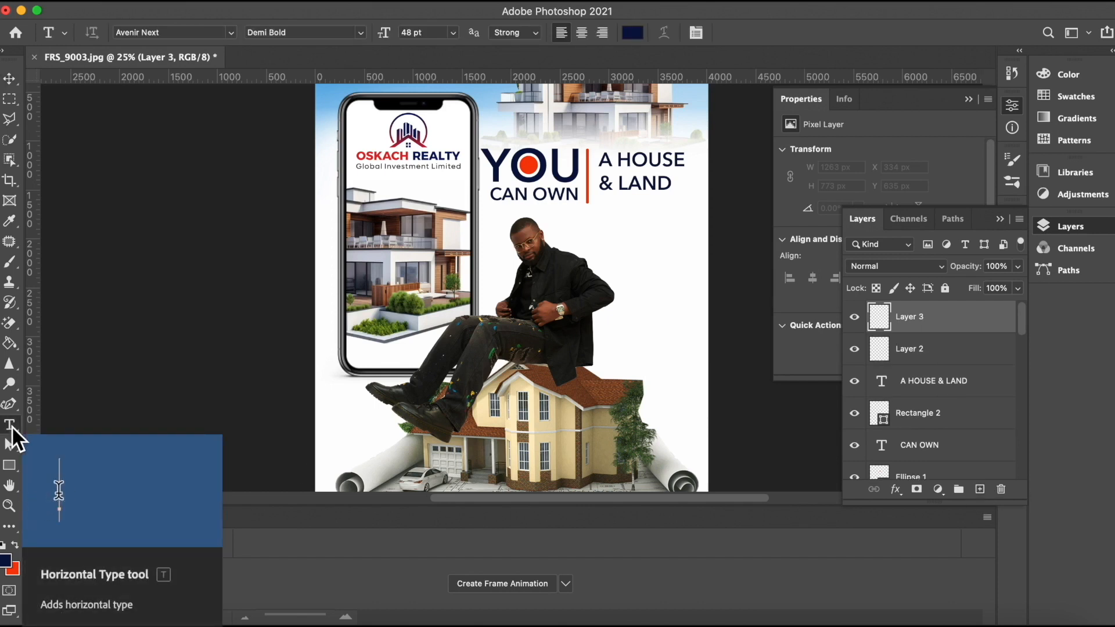
click(566, 229)
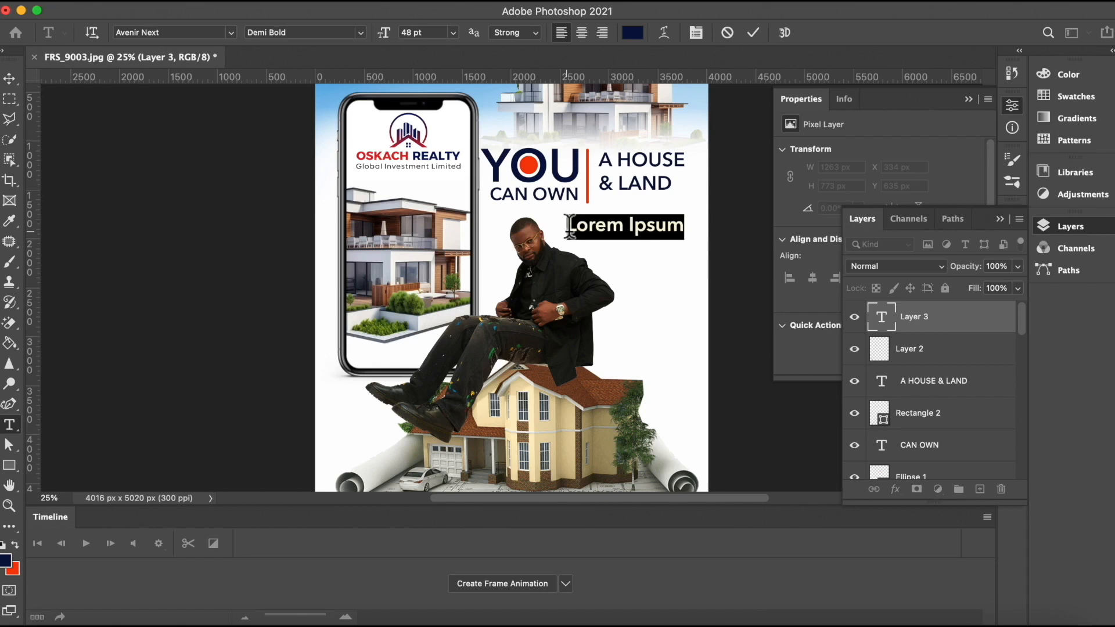
key(BackSpace)
text(Grace)
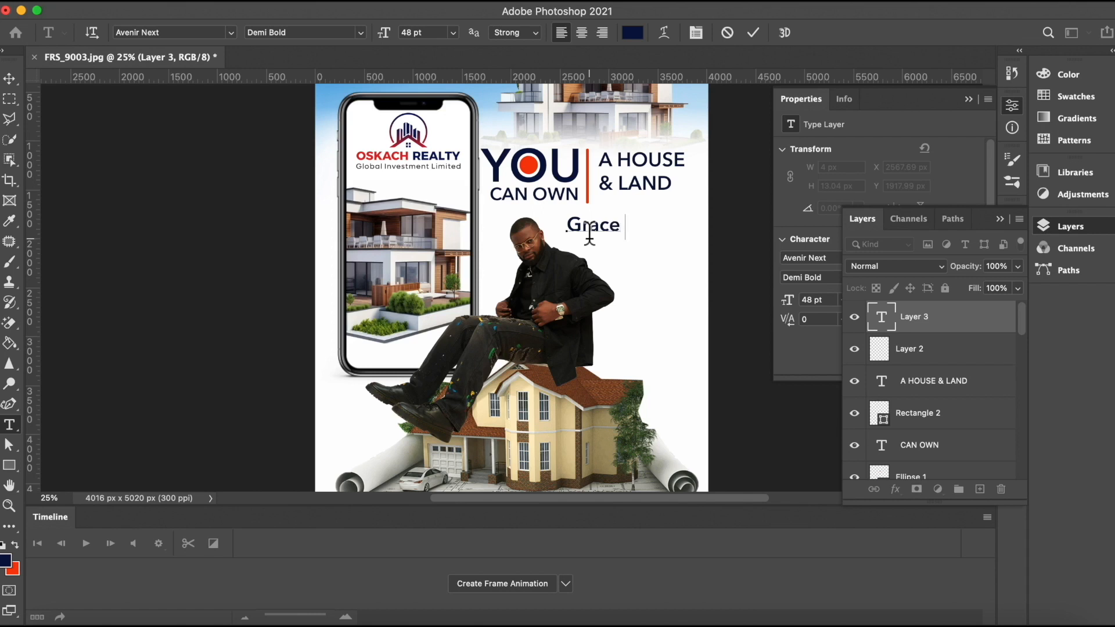
text( Viller)
click(752, 32)
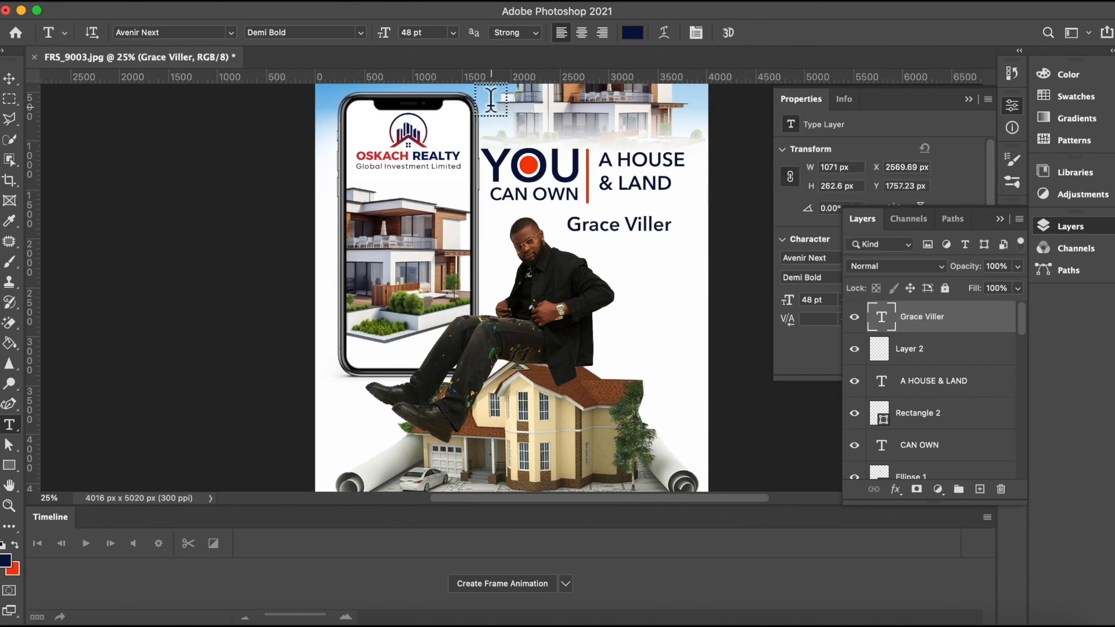
click(362, 30)
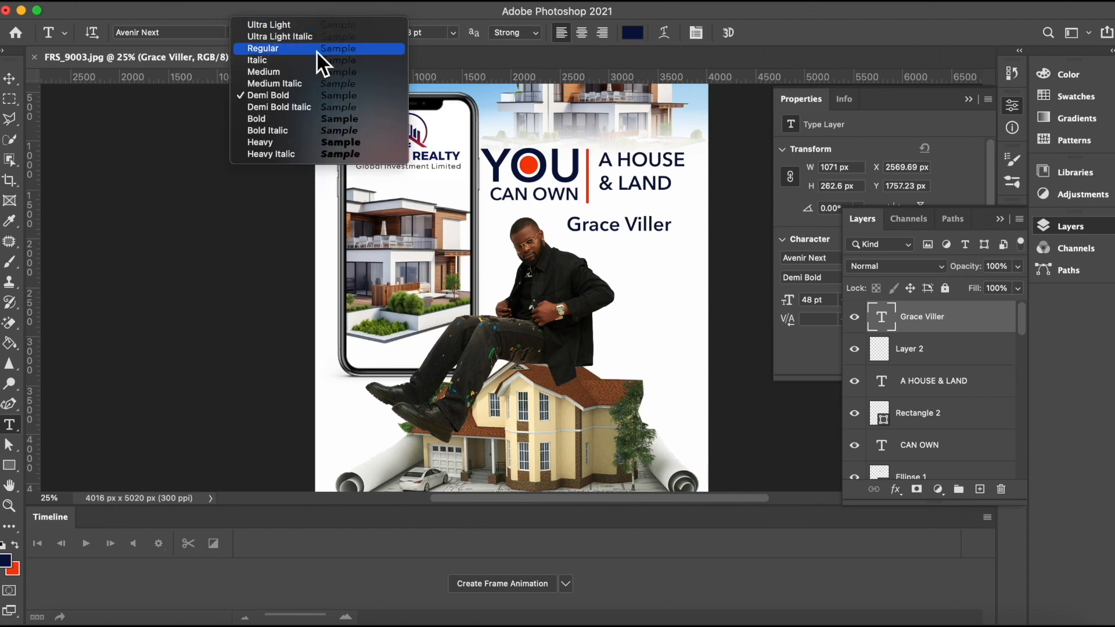
click(293, 71)
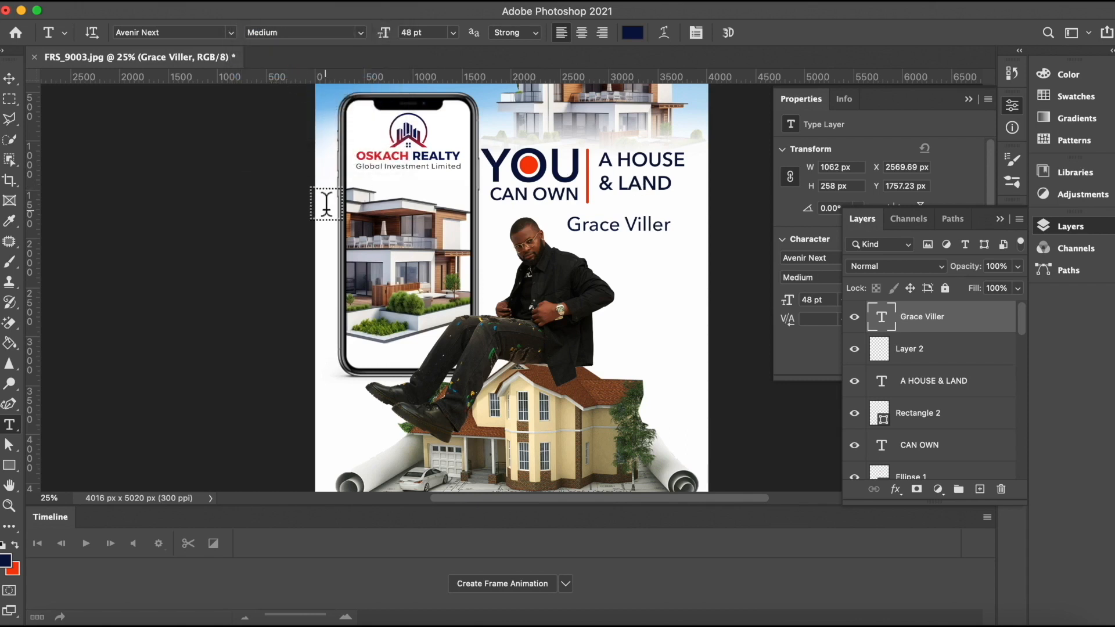
Step: Check the client's reference flyer in WhatsApp and correct the name text to read Grace Villas
click(7, 85)
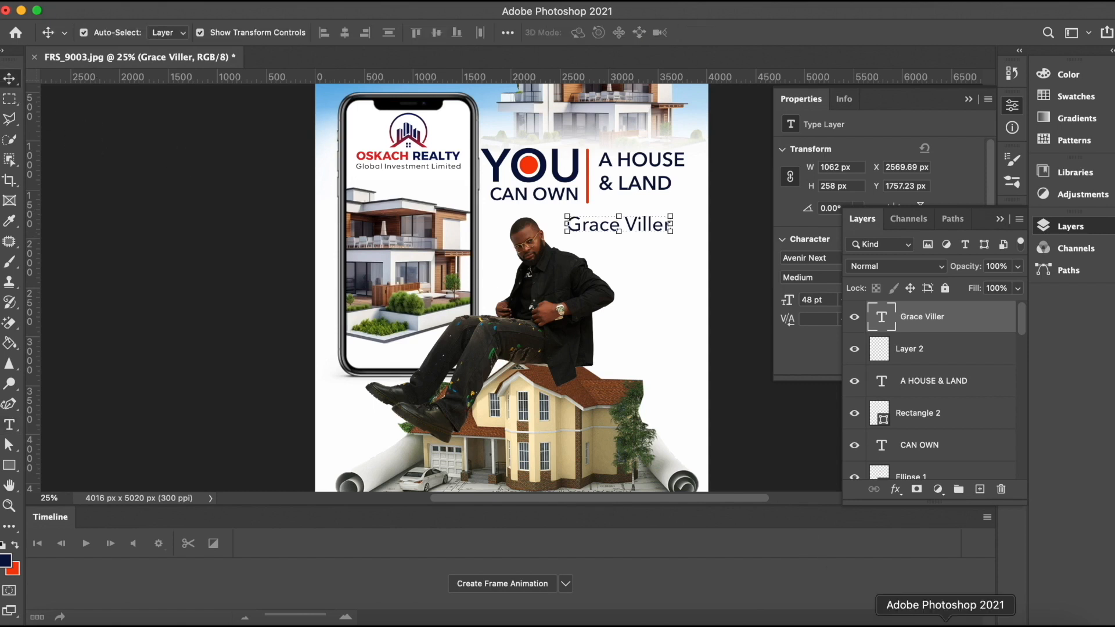
click(991, 623)
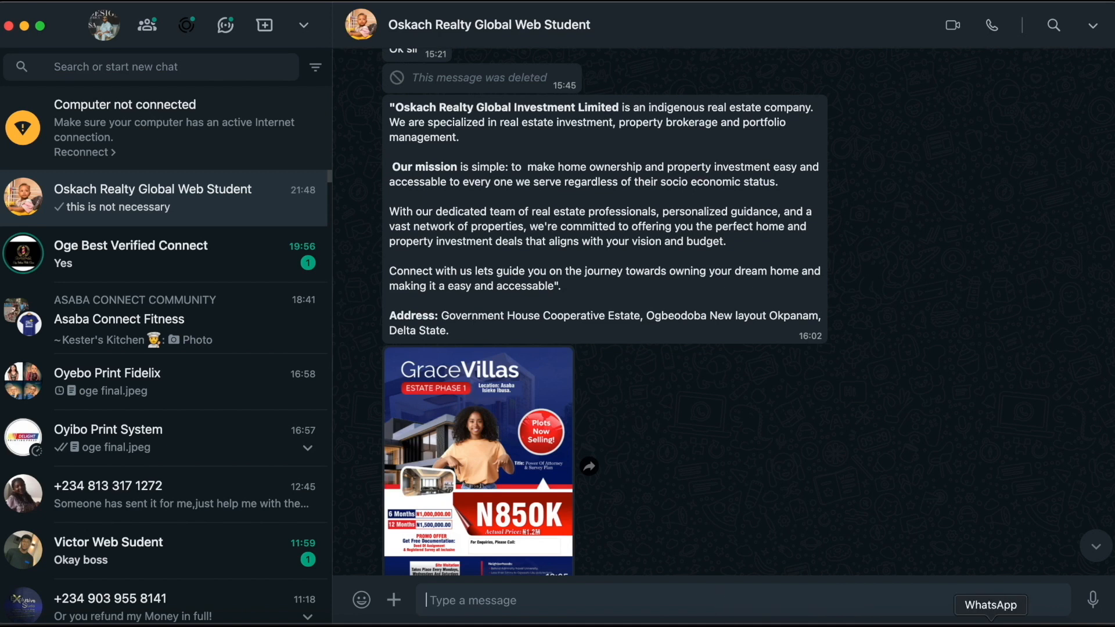
click(945, 623)
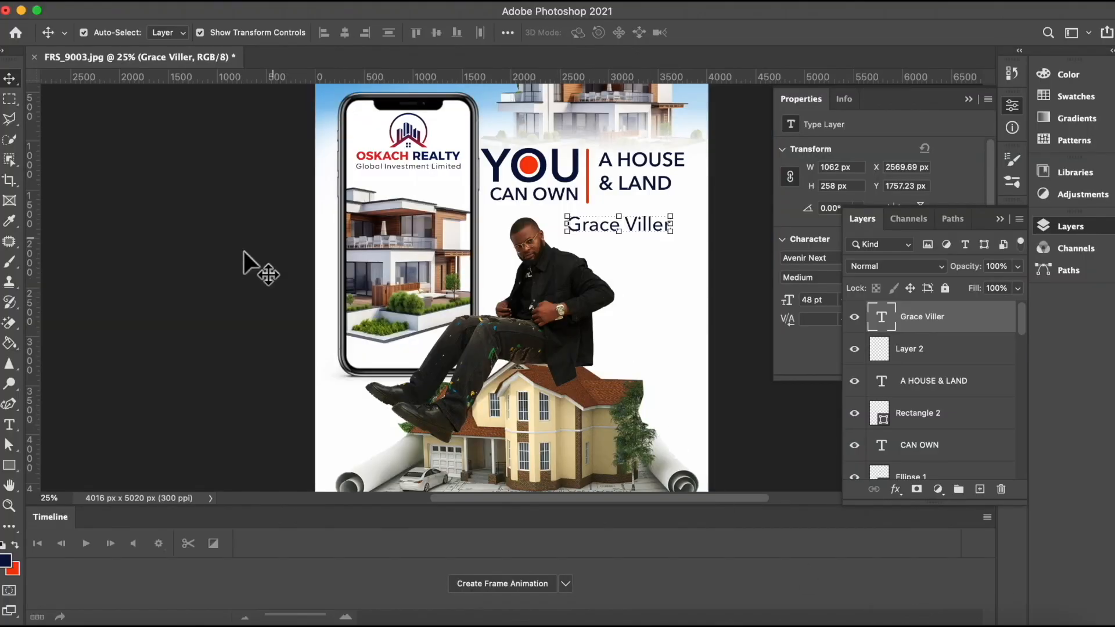
click(9, 424)
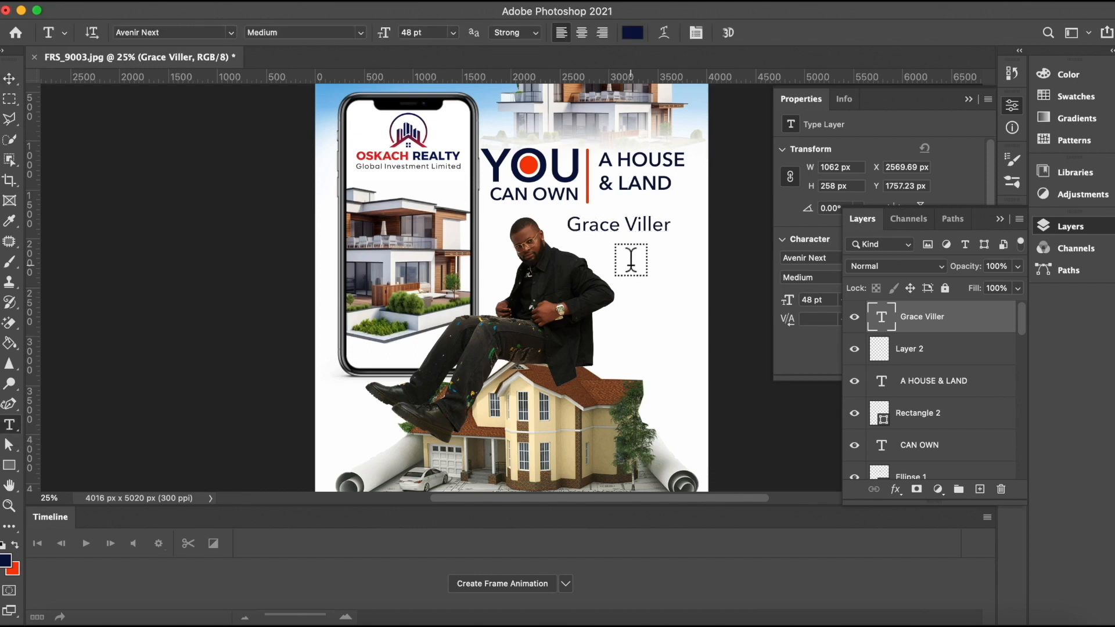
click(668, 223)
key(BackSpace)
key(BackSpace)
key(BackSpace)
text(as)
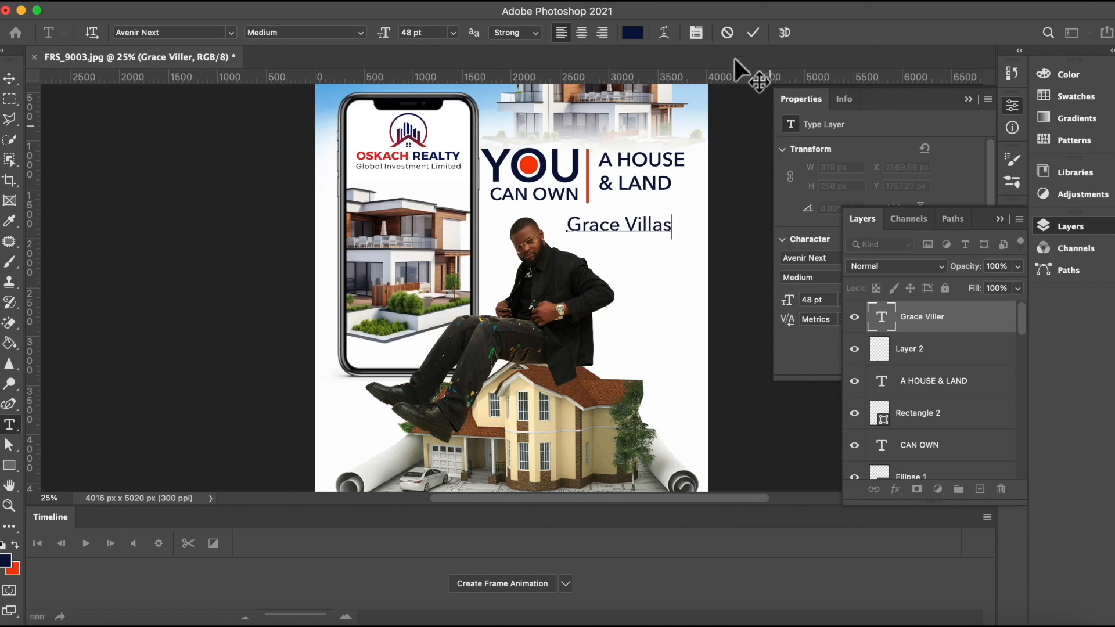
click(755, 32)
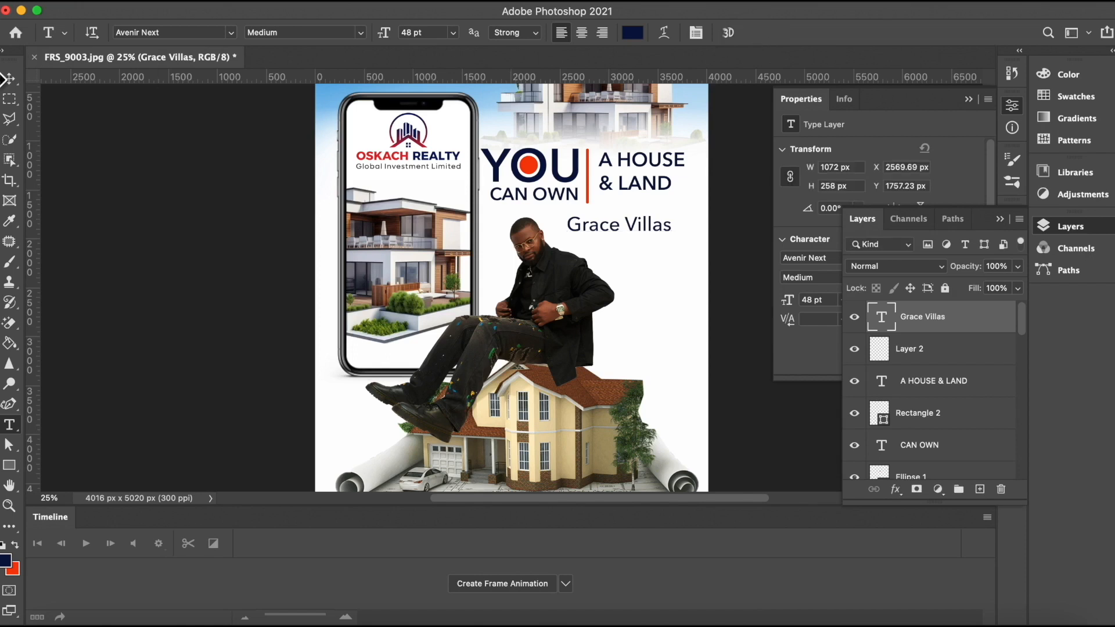
click(9, 84)
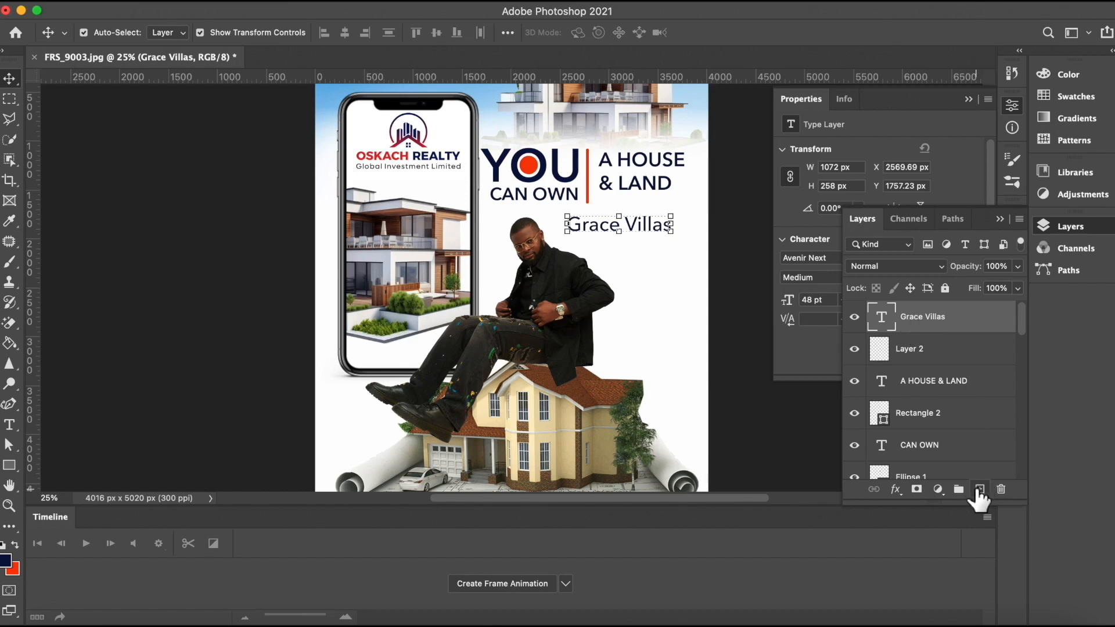
Step: Add a new layer and draw a red rectangle about 1124 × 180 px just below Grace Villas
click(979, 490)
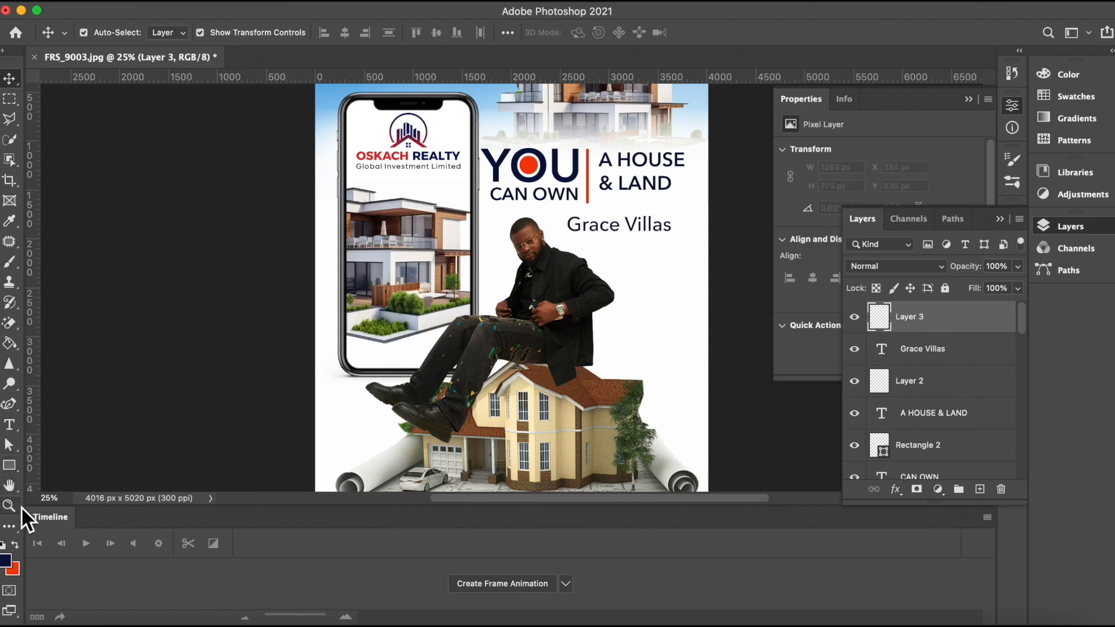
drag(11, 465, 47, 465)
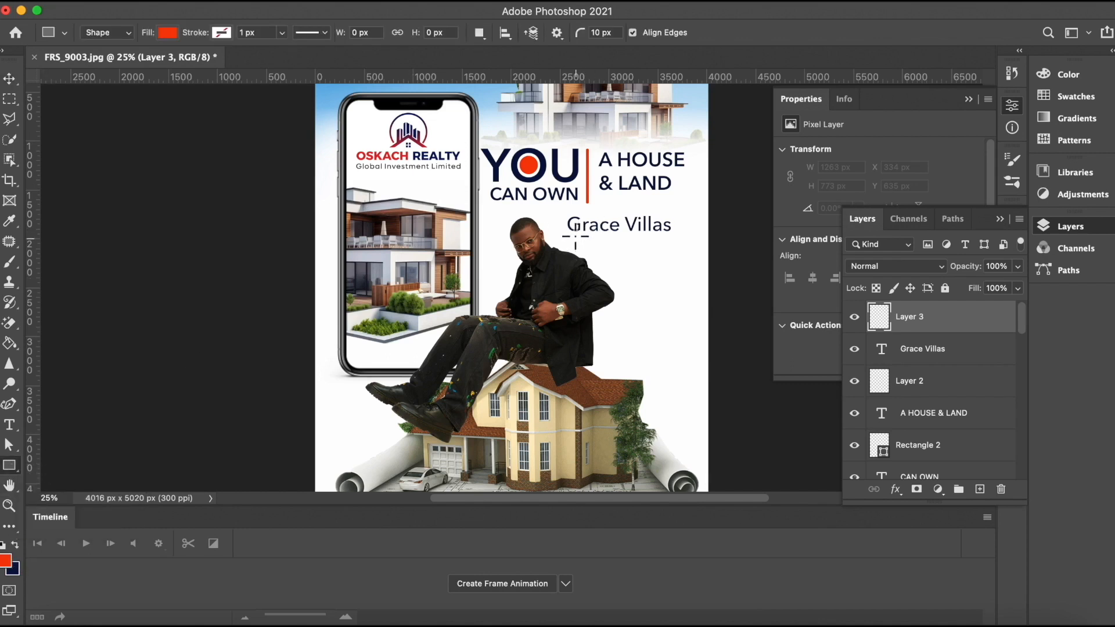
drag(572, 234, 680, 250)
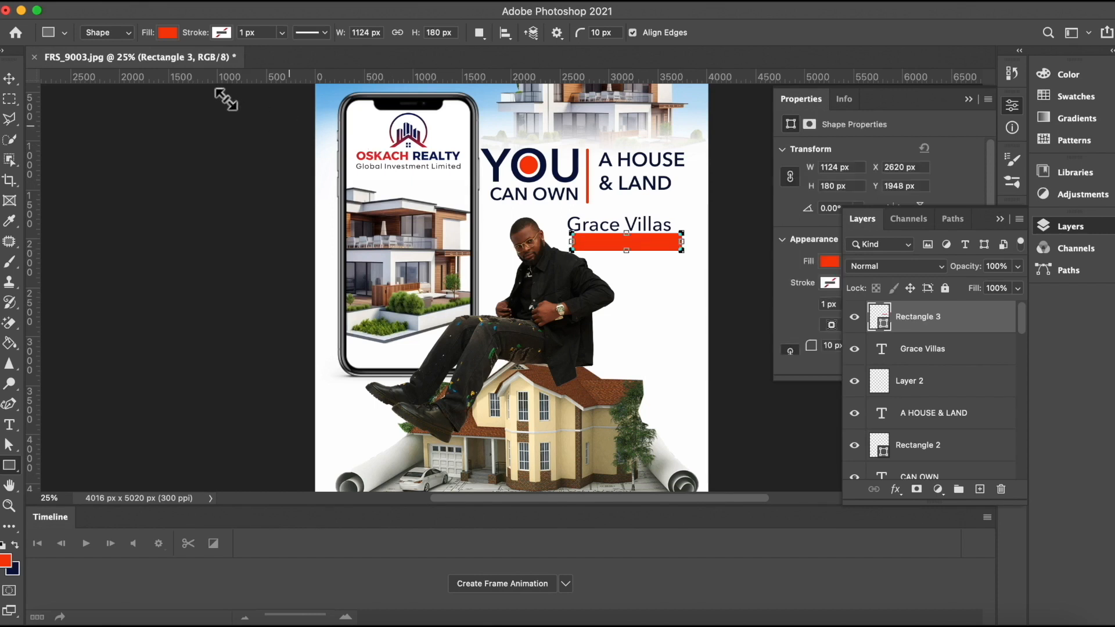
click(9, 79)
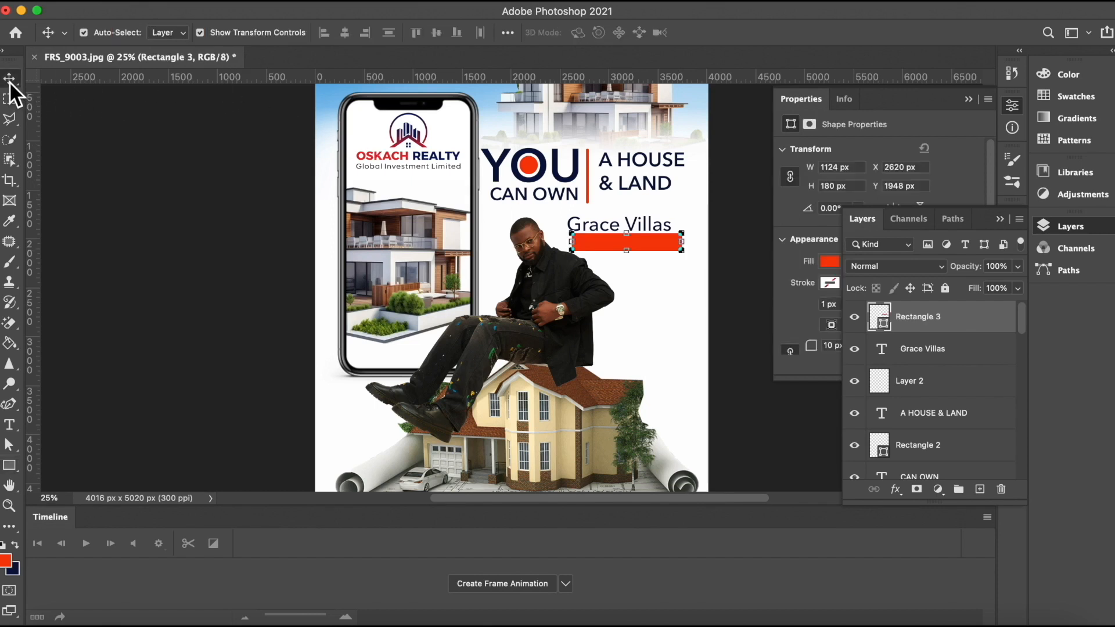
click(122, 149)
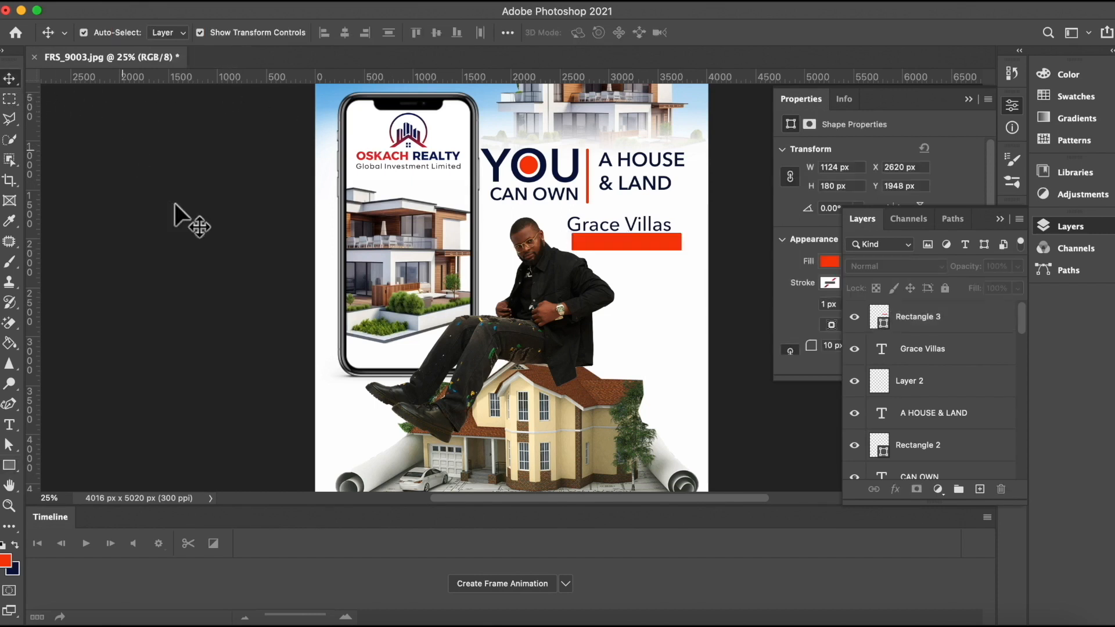
click(636, 238)
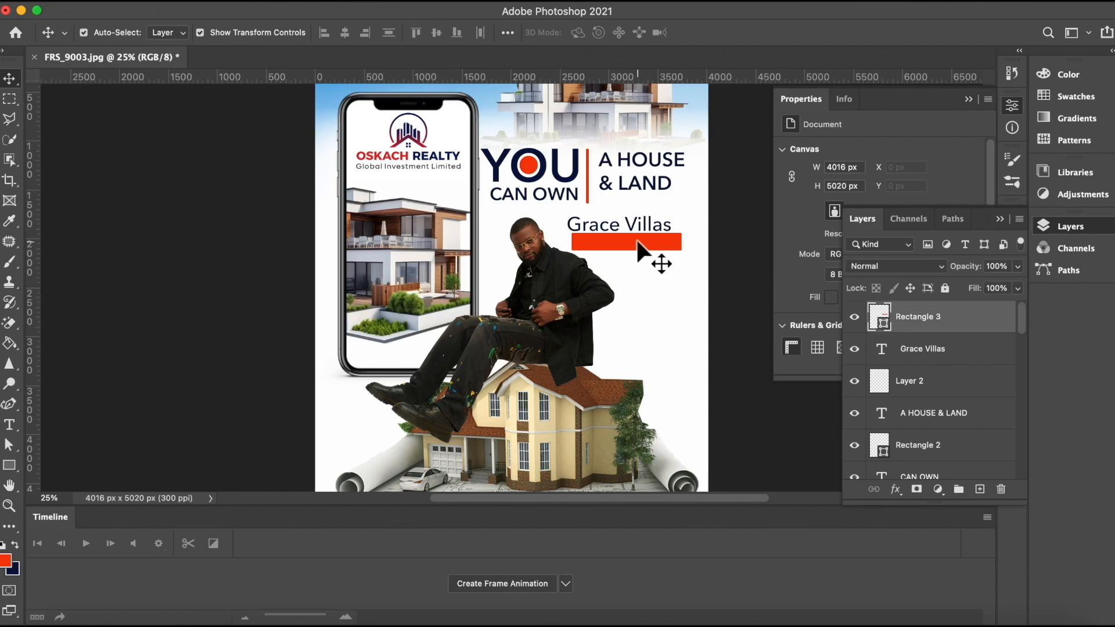
Step: Add another new layer and set the foreground color to white (fefefe) by sampling the canvas
click(980, 489)
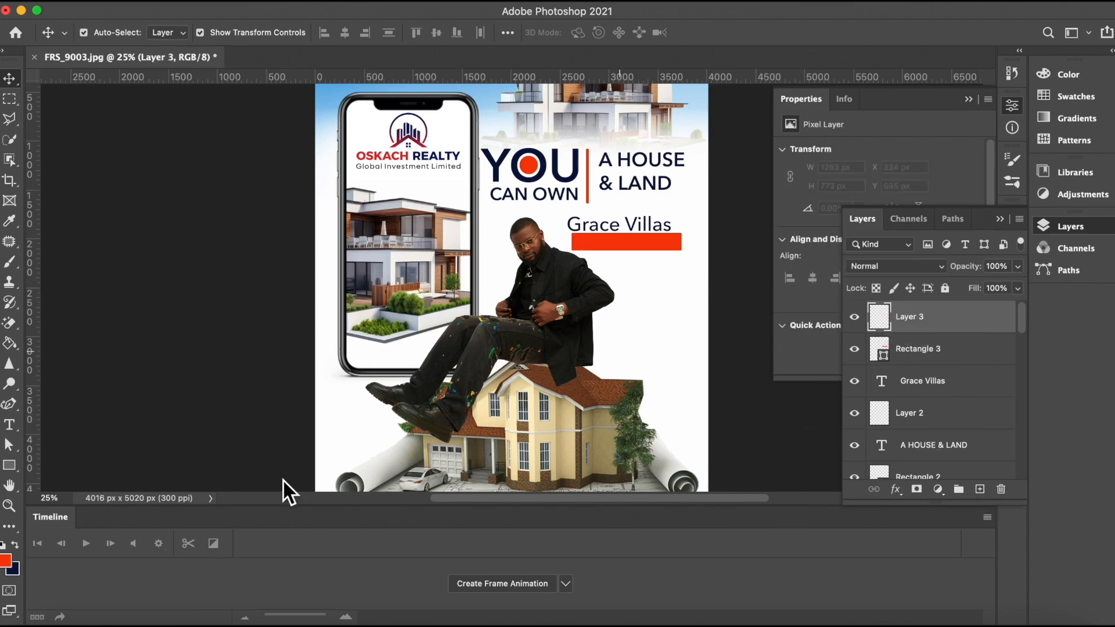
click(5, 563)
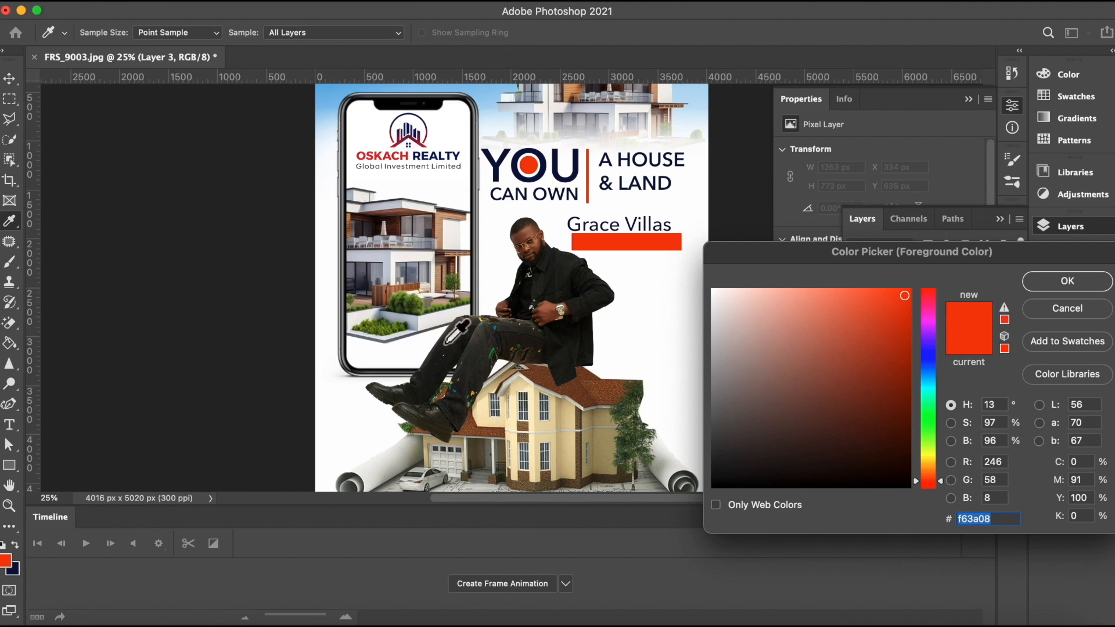
click(655, 273)
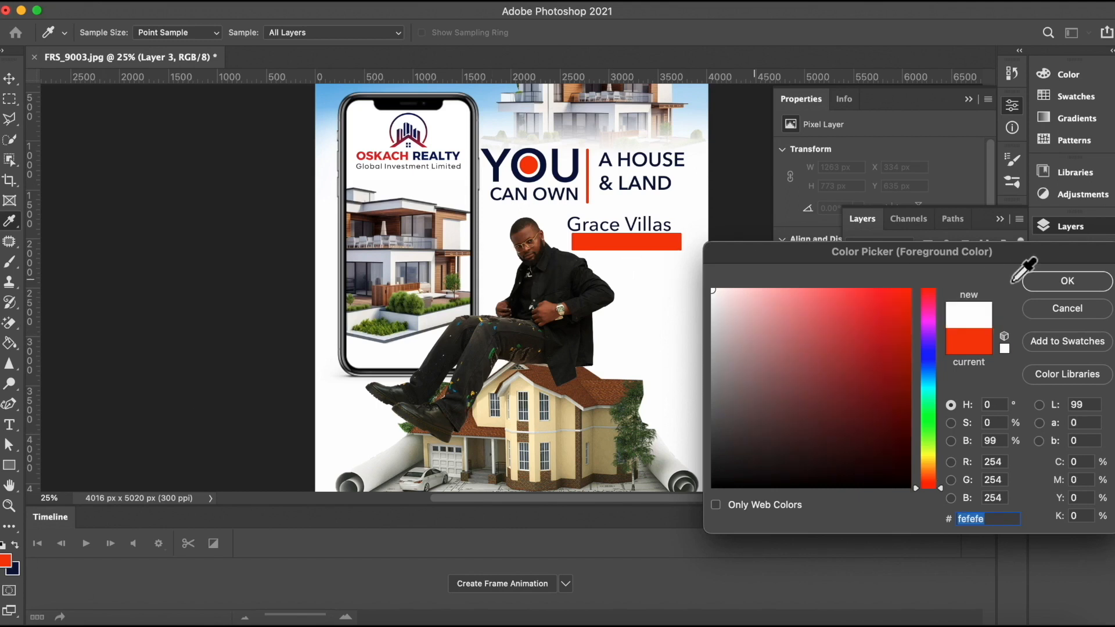
click(1053, 282)
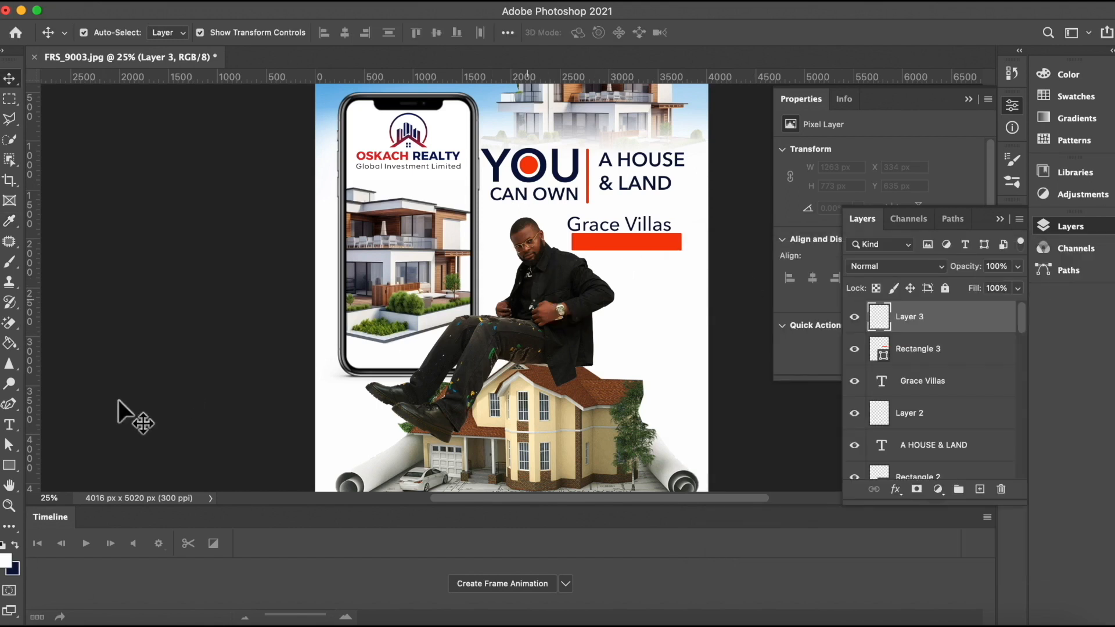
Step: Type "Estate Phase 1" on the red bar and set its size to 30 pt
click(9, 426)
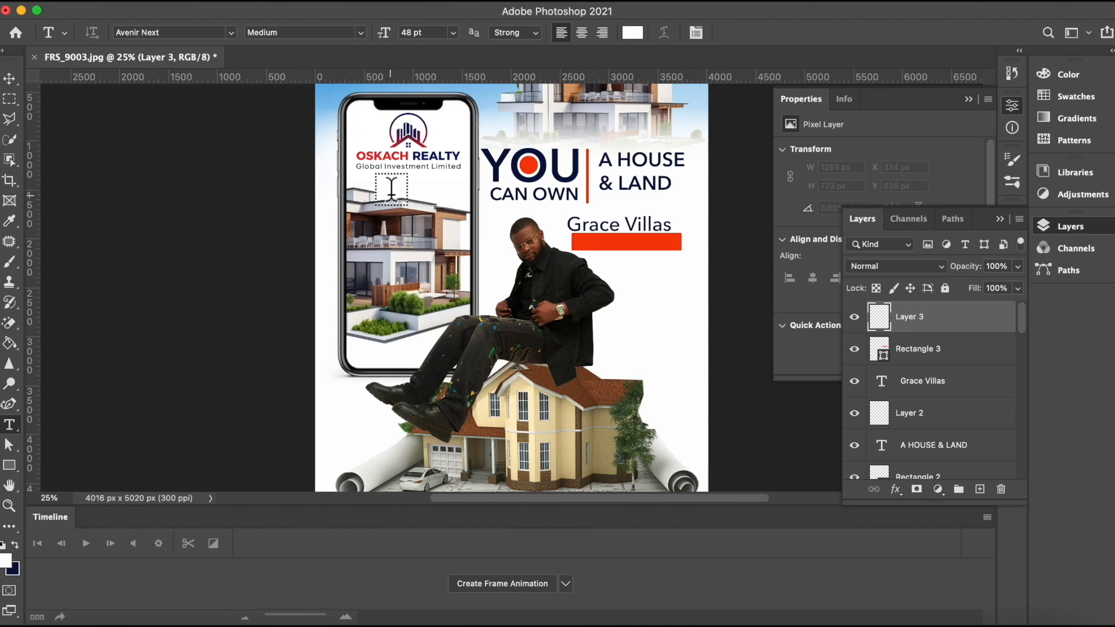
click(584, 243)
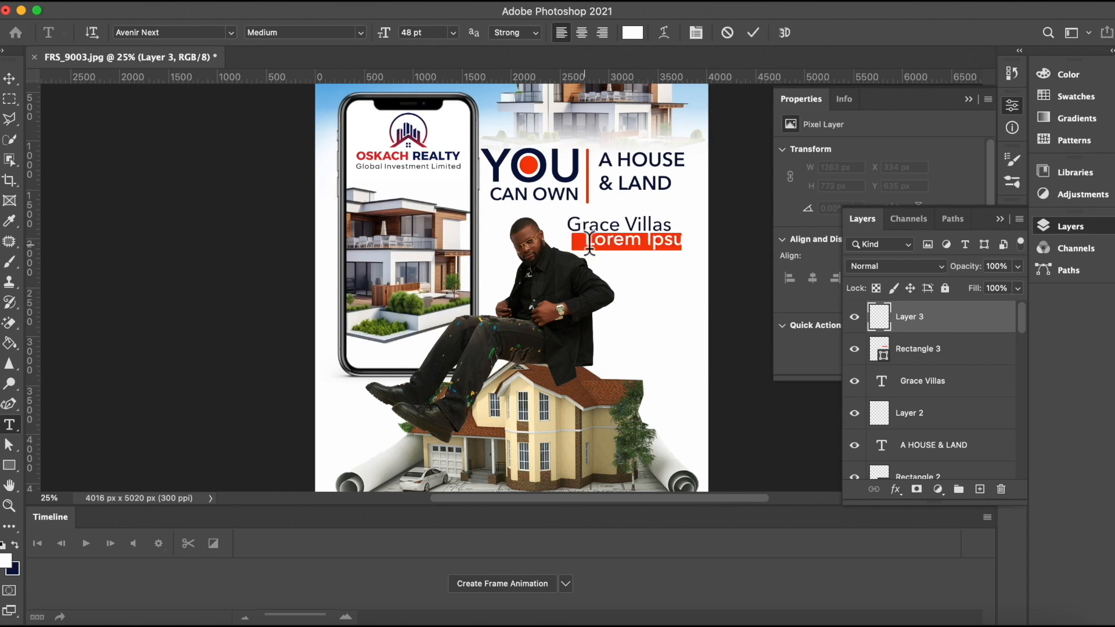
key(BackSpace)
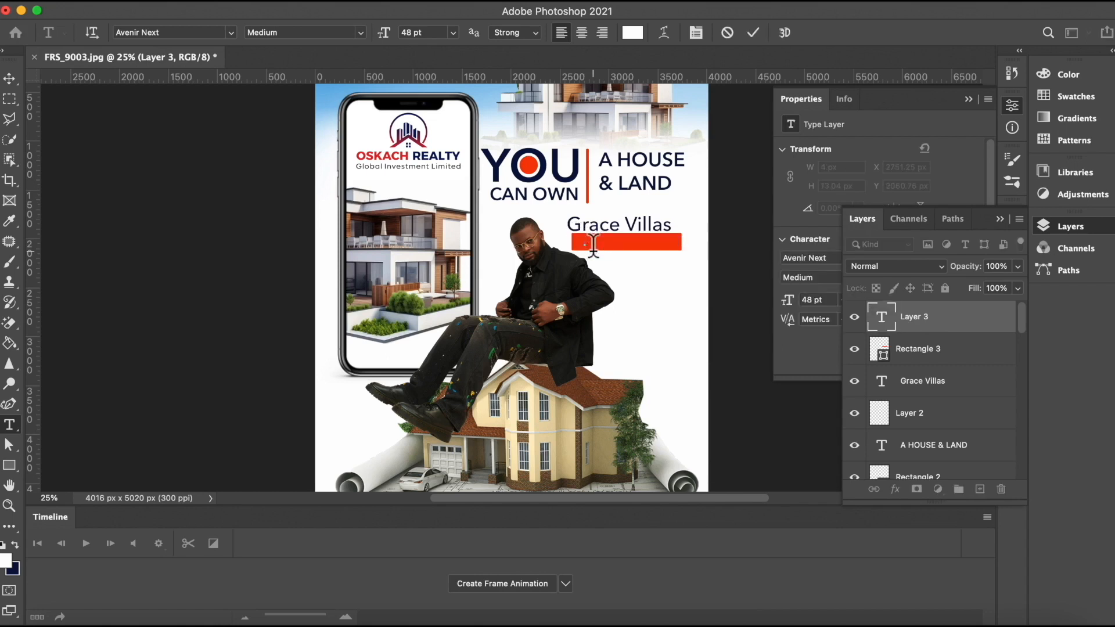
text(EState Phas)
click(754, 31)
click(452, 32)
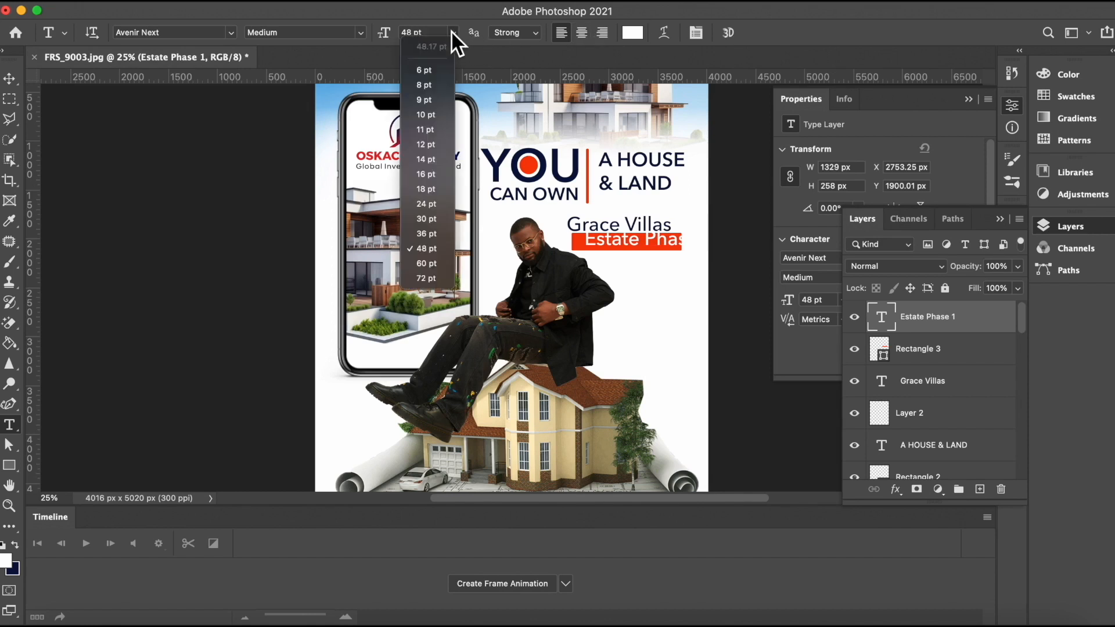
click(425, 218)
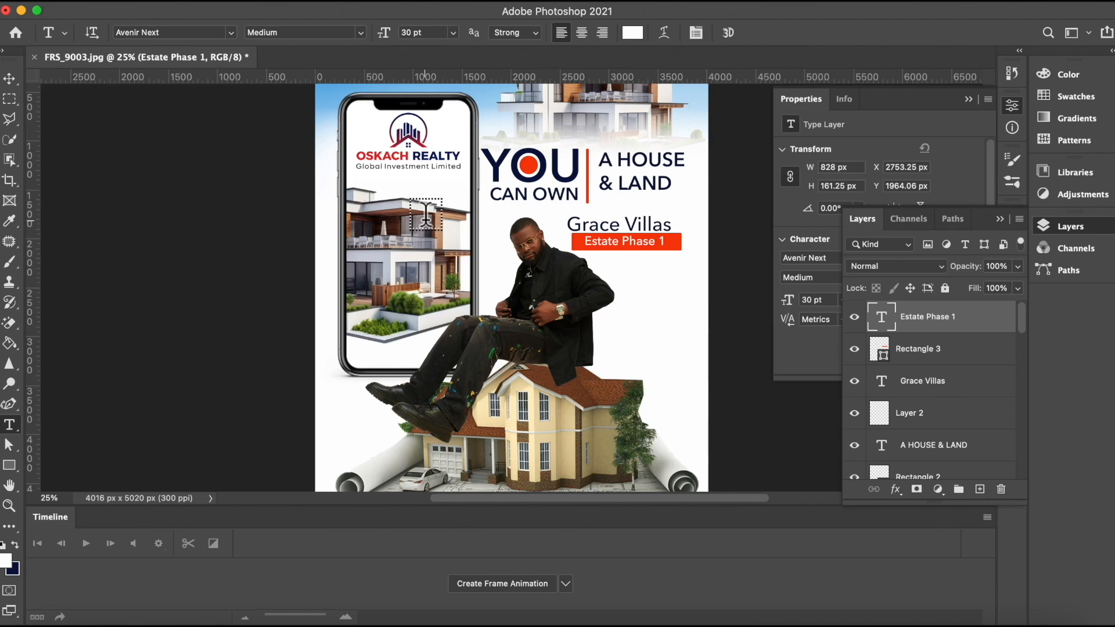
Step: Scale the Grace Villas text up slightly to about 53 pt
click(10, 78)
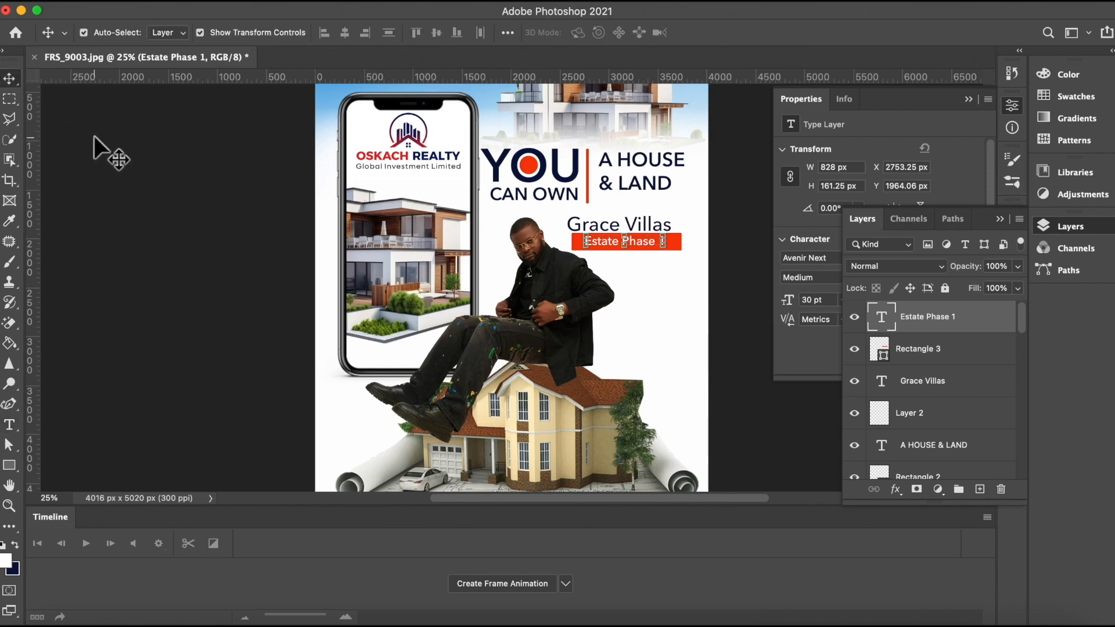
click(110, 153)
click(645, 225)
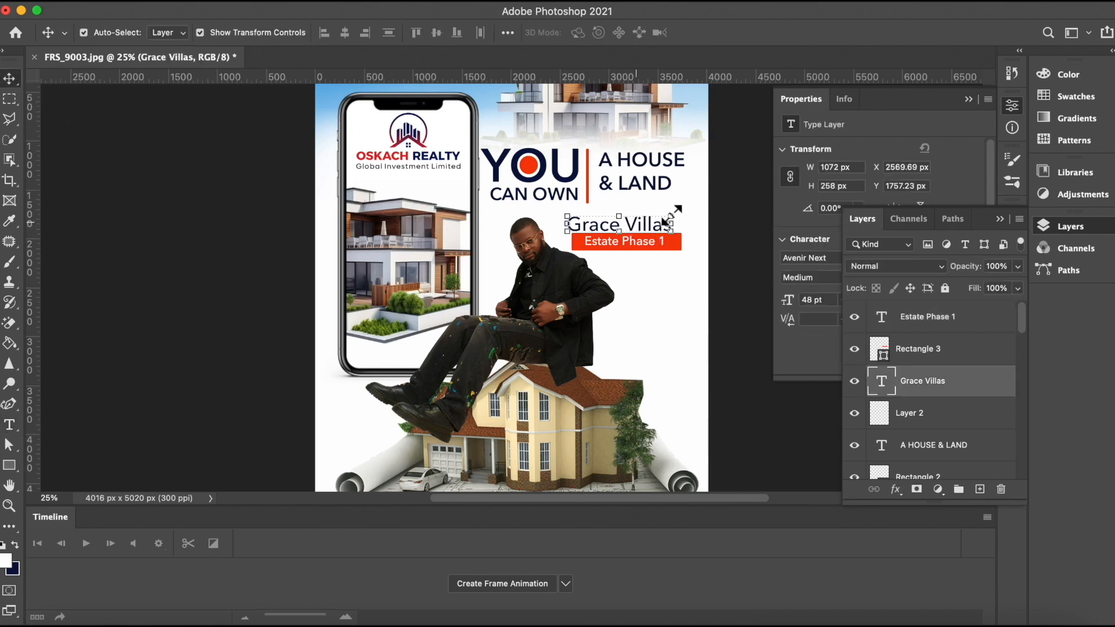
drag(673, 212, 682, 206)
click(787, 33)
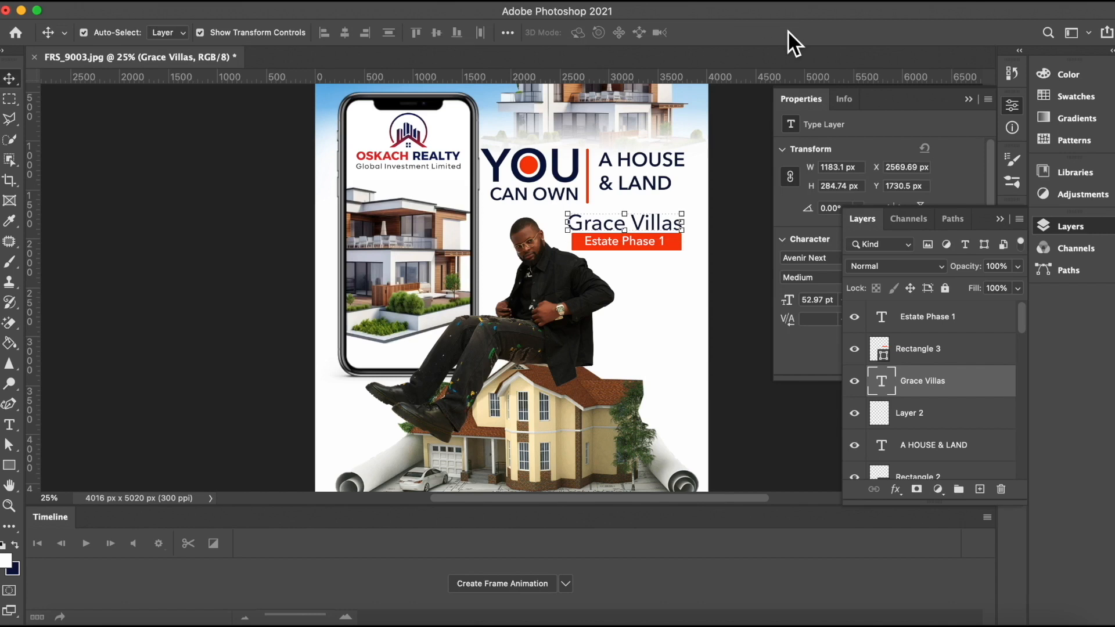
click(735, 186)
click(640, 239)
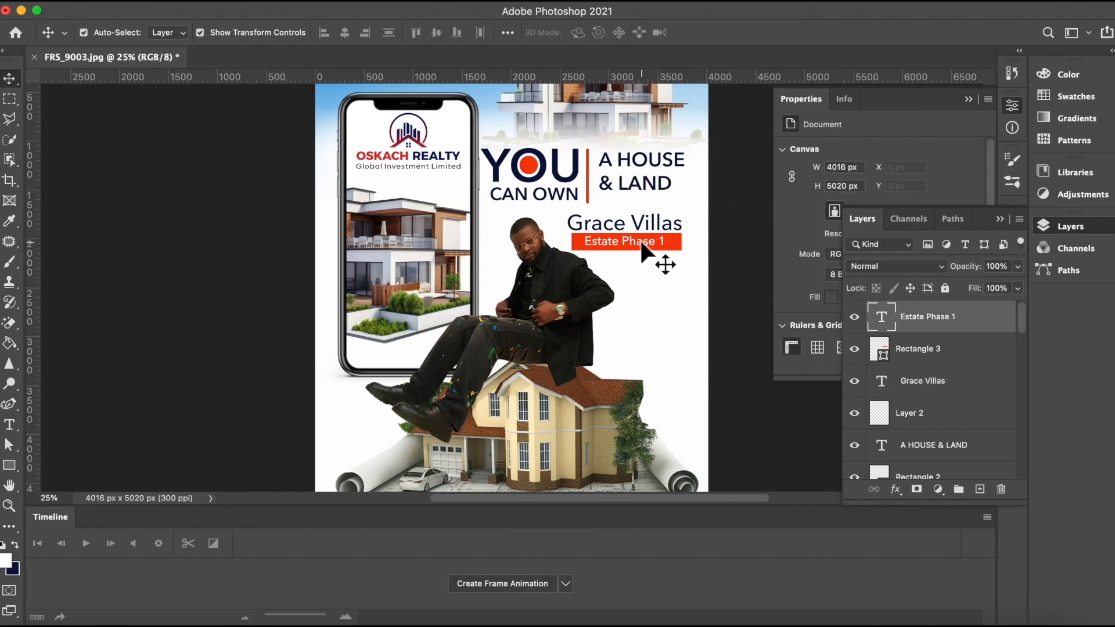